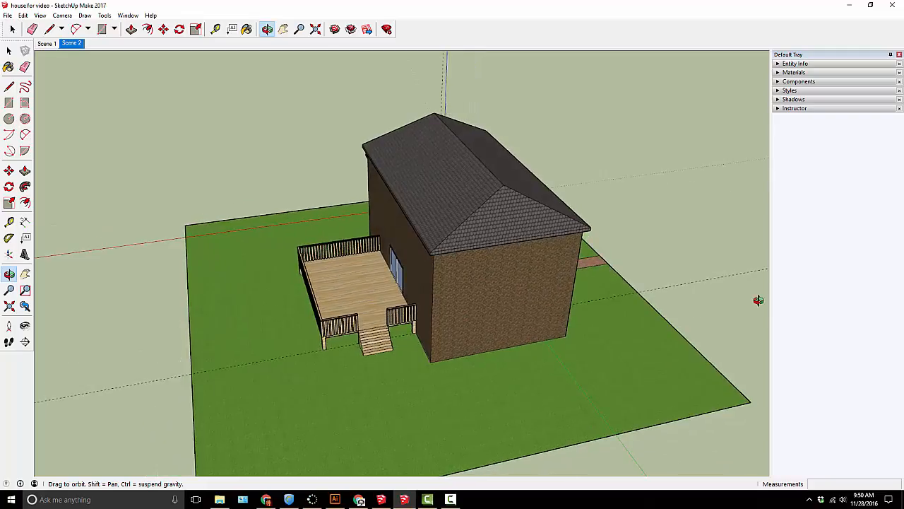
Examine the house model's front facade, its brick texture, shuttered windows and shingled roof.
middle_drag(365, 274, 316, 263)
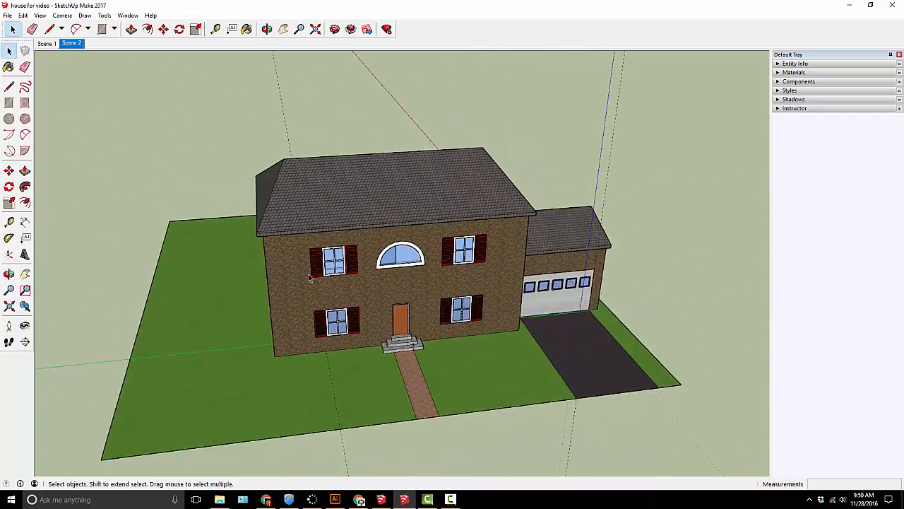
scroll(314, 262, up, 5)
middle_drag(257, 255, 408, 261)
drag(408, 261, 313, 262)
key(space)
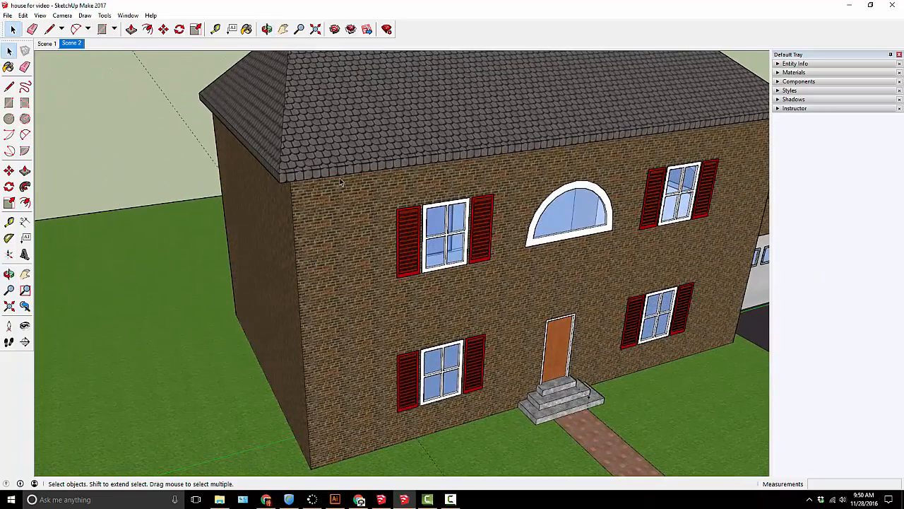
middle_drag(354, 129, 349, 185)
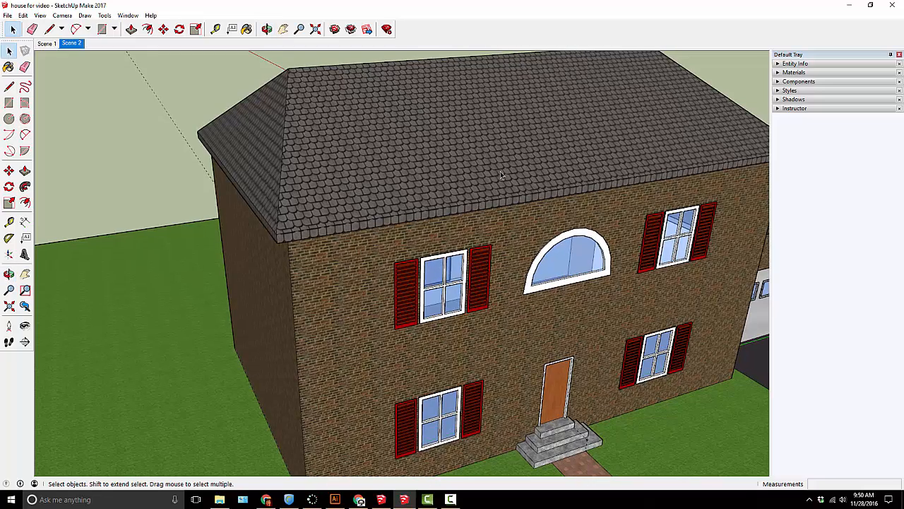
scroll(596, 194, up, 2)
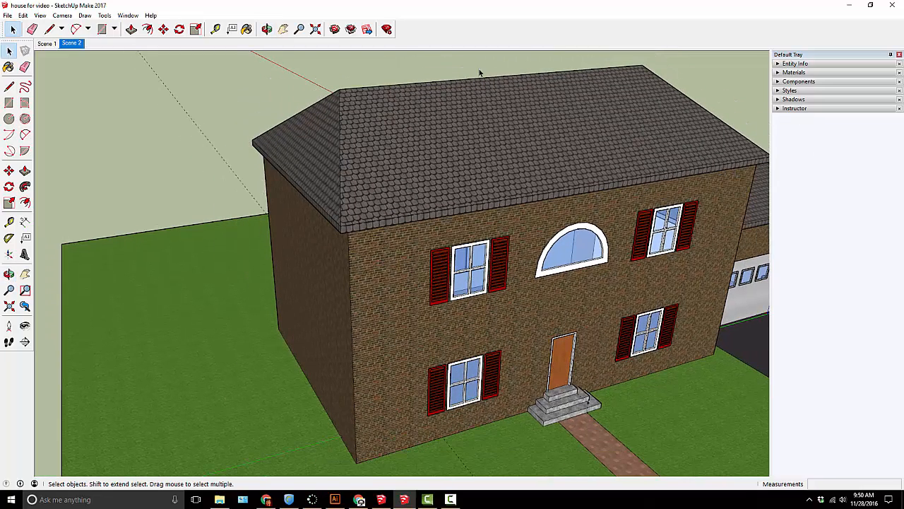
Start the Paint Bucket and review the list of available material categories, from Asphalt and Concrete to Wood.
click(247, 29)
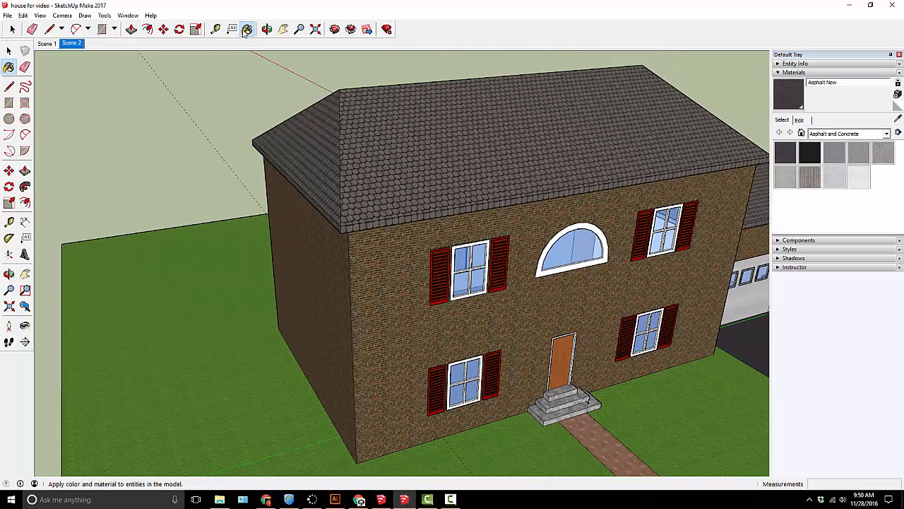
click(887, 134)
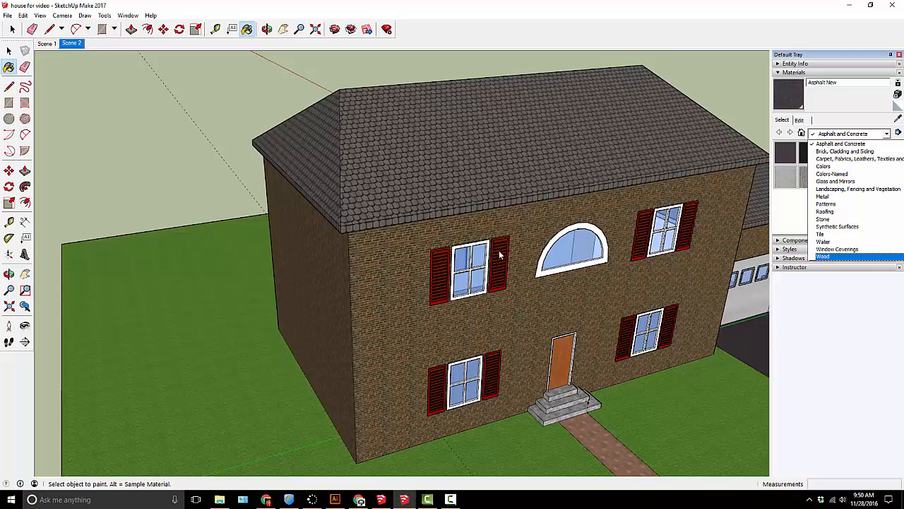
scroll(601, 309, up, 5)
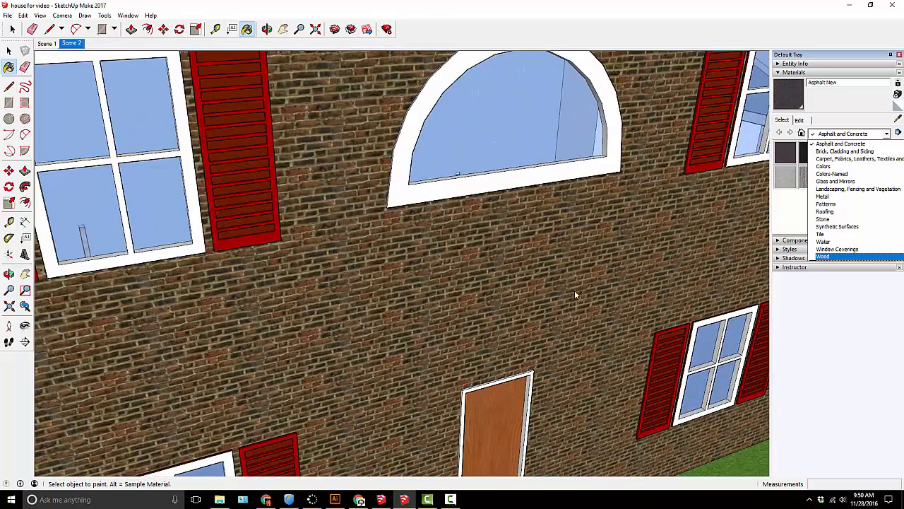
scroll(451, 261, down, 8)
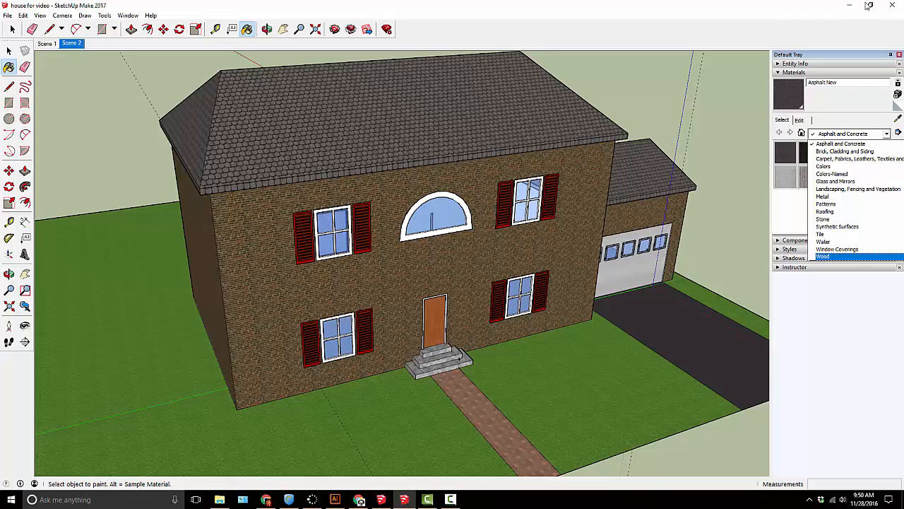
click(868, 6)
click(868, 5)
click(848, 6)
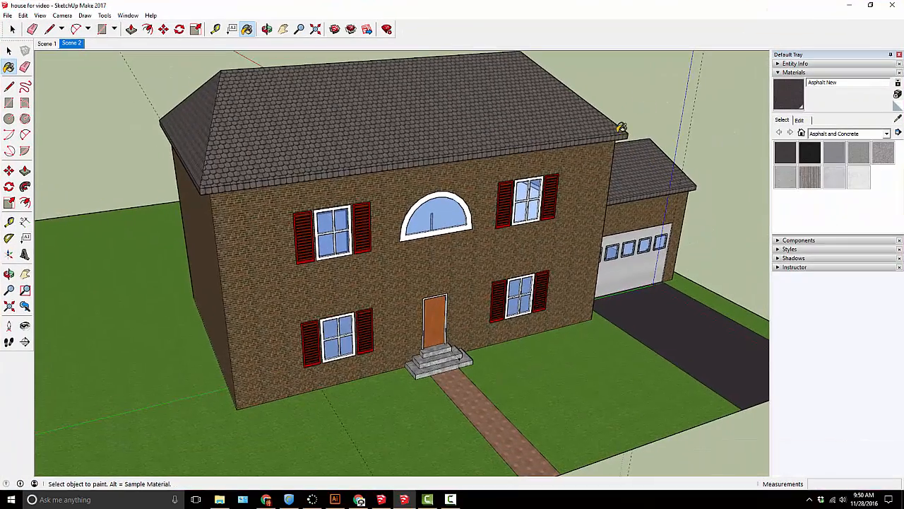
Sample the Wood Floor Light material from the deck stairs and paint the underside of the deck with it.
middle_drag(457, 181, 798, 159)
scroll(329, 330, up, 5)
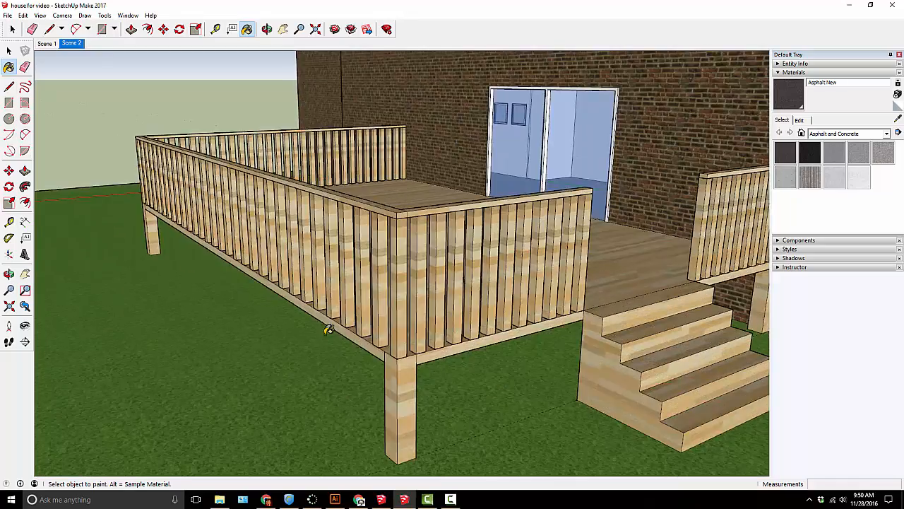
mouse_move(329, 329)
middle_down()
mouse_move(411, 264)
mouse_move(457, 254)
mouse_move(492, 218)
mouse_move(484, 266)
mouse_move(494, 248)
mouse_move(634, 219)
middle_up()
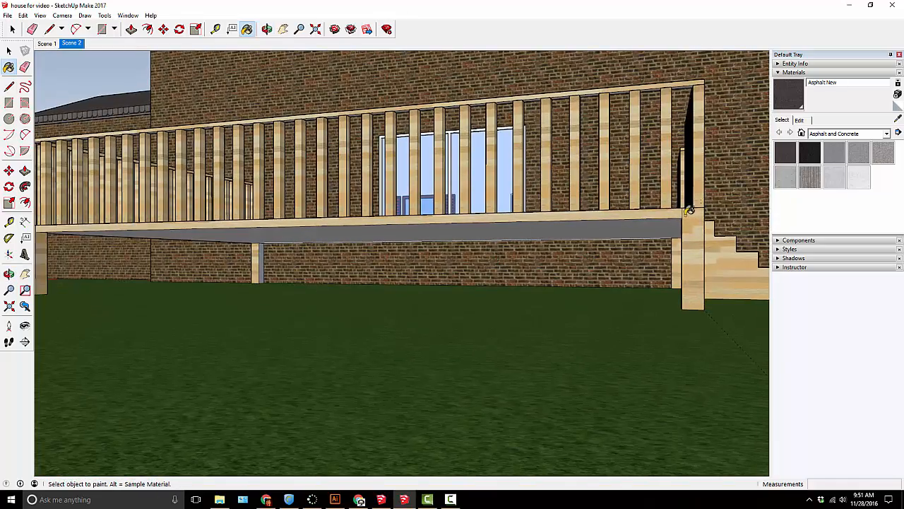
click(898, 118)
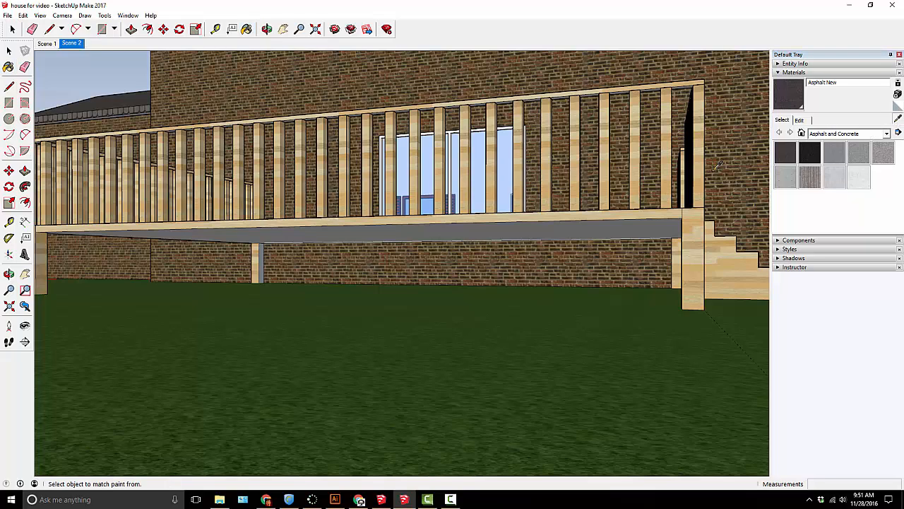
click(729, 257)
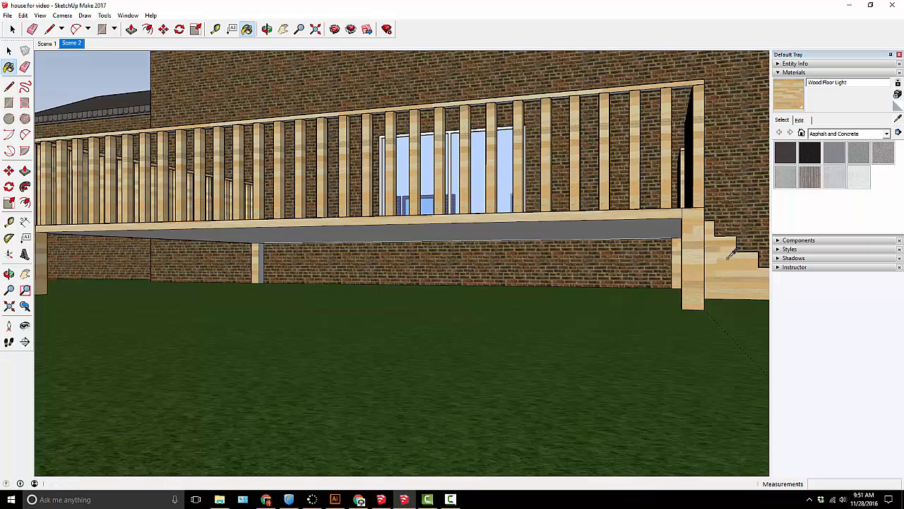
click(652, 225)
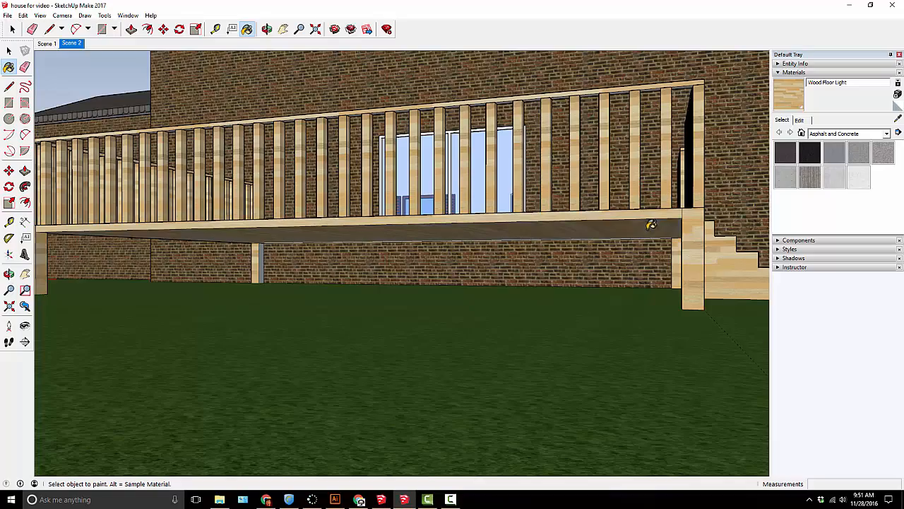
Examine the deck railing and sliding door at the back, and the overall front of the house.
mouse_move(505, 253)
middle_down()
mouse_move(530, 230)
mouse_move(787, 307)
mouse_move(661, 332)
mouse_move(650, 318)
mouse_move(751, 307)
middle_up()
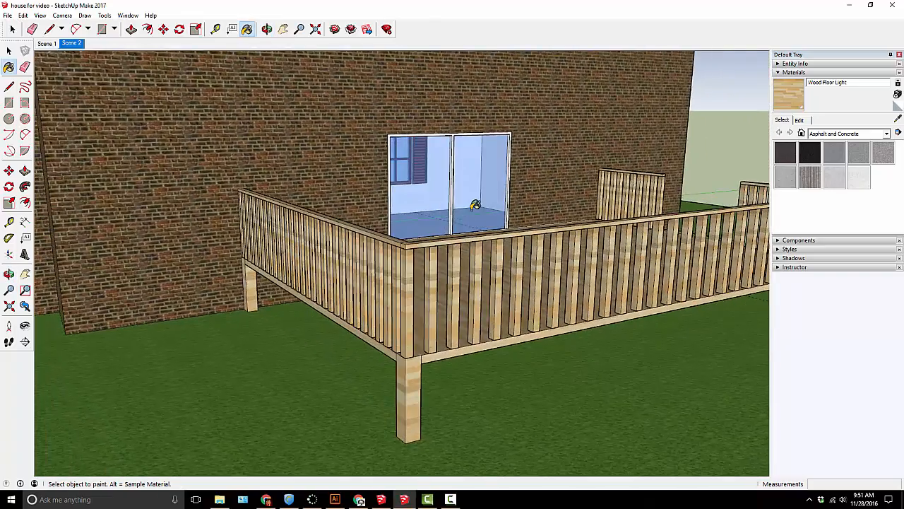
scroll(476, 205, up, 3)
scroll(314, 201, down, 6)
mouse_move(238, 186)
middle_down()
mouse_move(428, 228)
mouse_move(298, 222)
mouse_move(606, 292)
mouse_move(737, 309)
mouse_move(903, 304)
middle_up()
scroll(403, 340, down, 10)
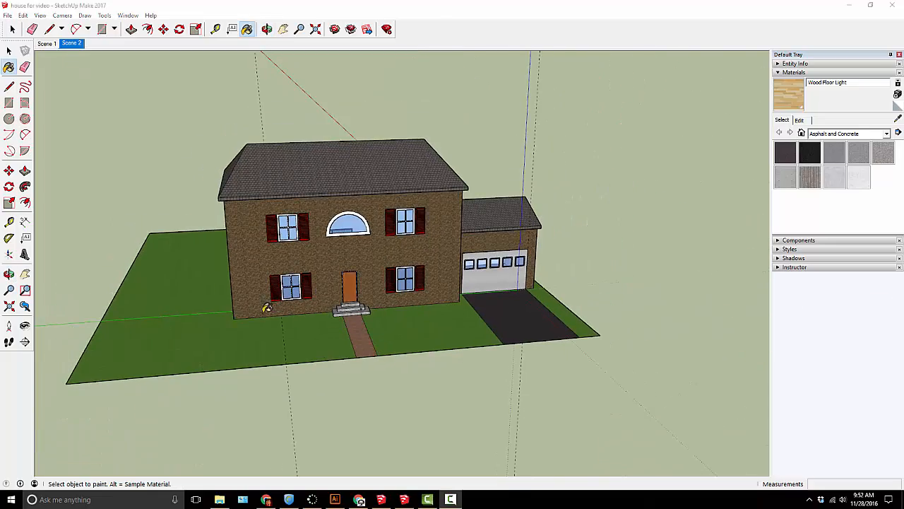
mouse_move(264, 306)
middle_down()
mouse_move(610, 359)
mouse_move(515, 364)
mouse_move(323, 342)
mouse_move(196, 315)
mouse_move(283, 338)
middle_up()
key(b)
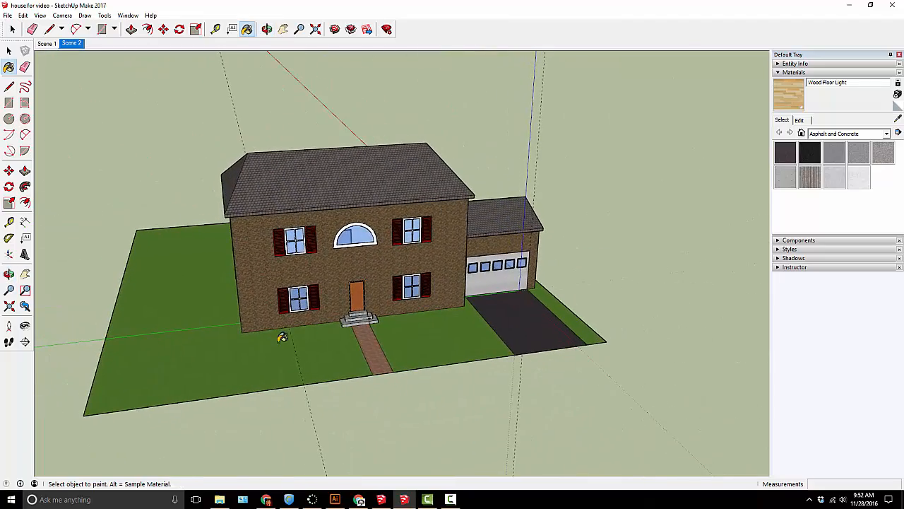
Try to move the lawn's side edge inward toward the house, and undo the move.
click(12, 29)
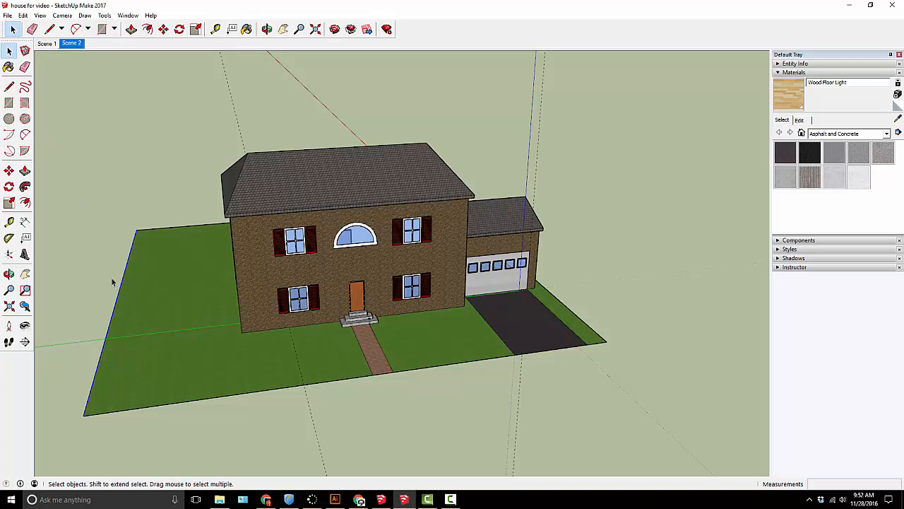
middle_drag(111, 282, 255, 269)
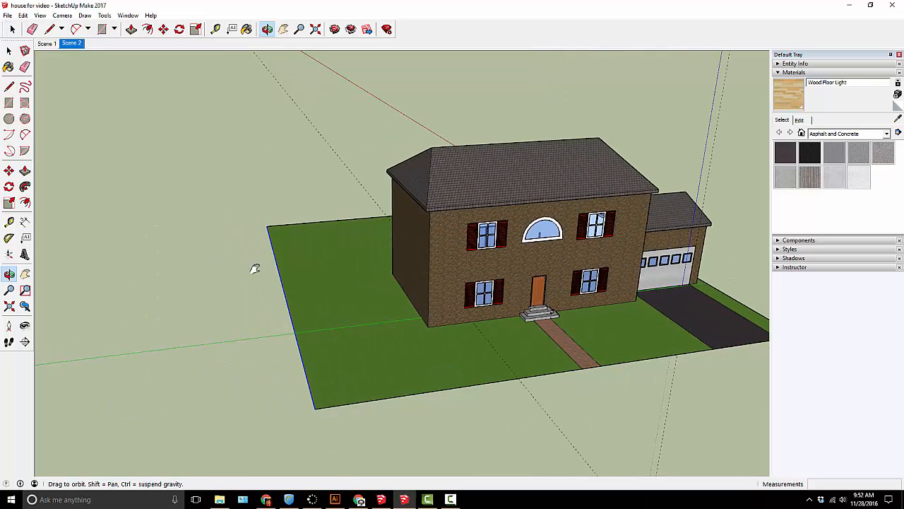
click(179, 29)
click(163, 29)
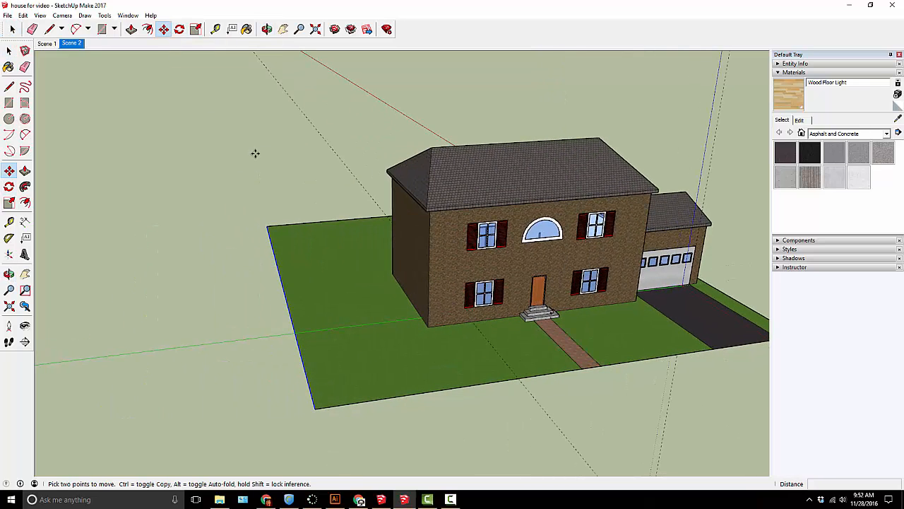
click(274, 262)
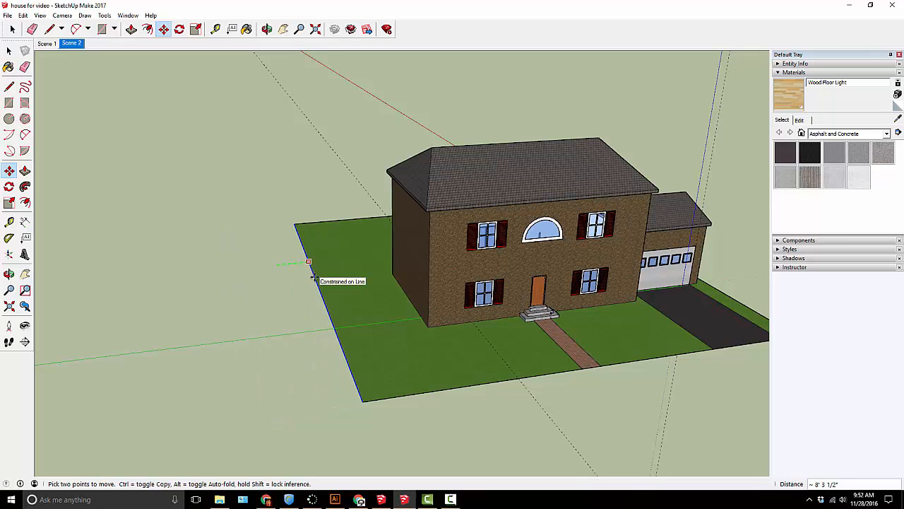
click(314, 278)
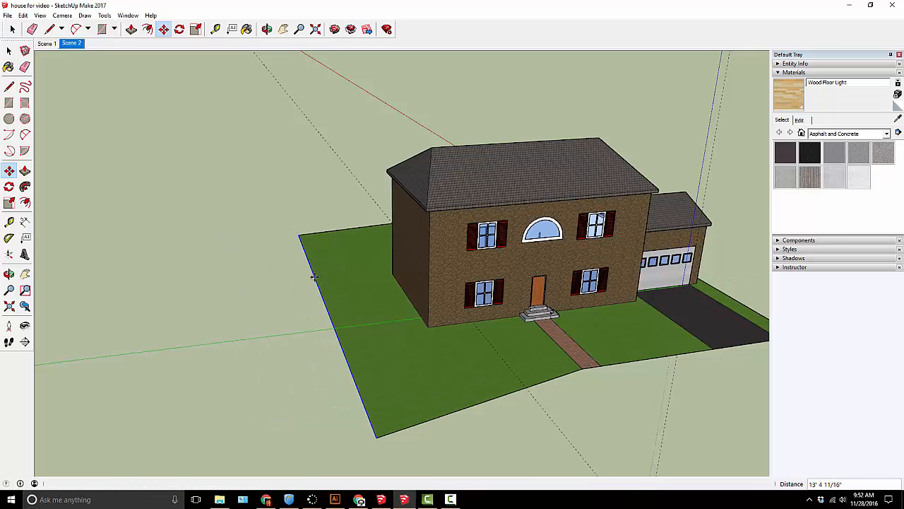
key(ctrl+z)
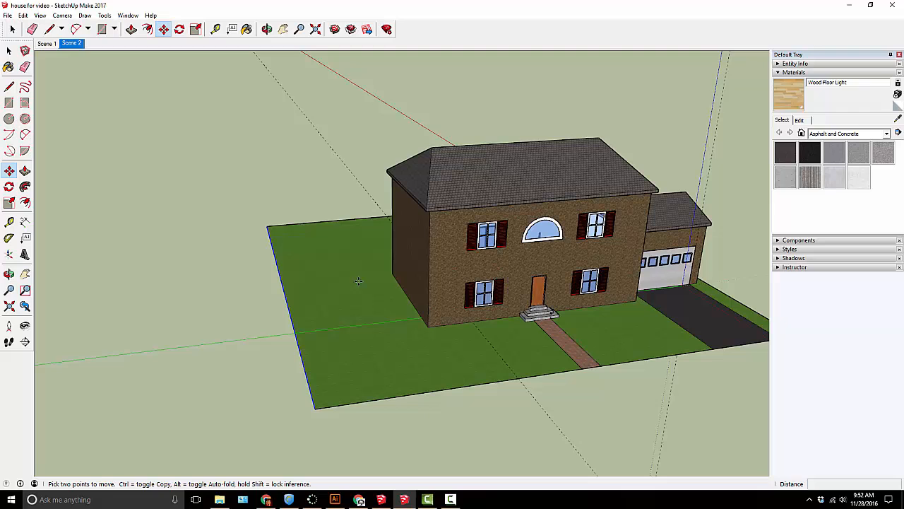
Move the lawn's side edge inward along the green axis and its rear edge behind the deck outward along the red axis.
click(285, 291)
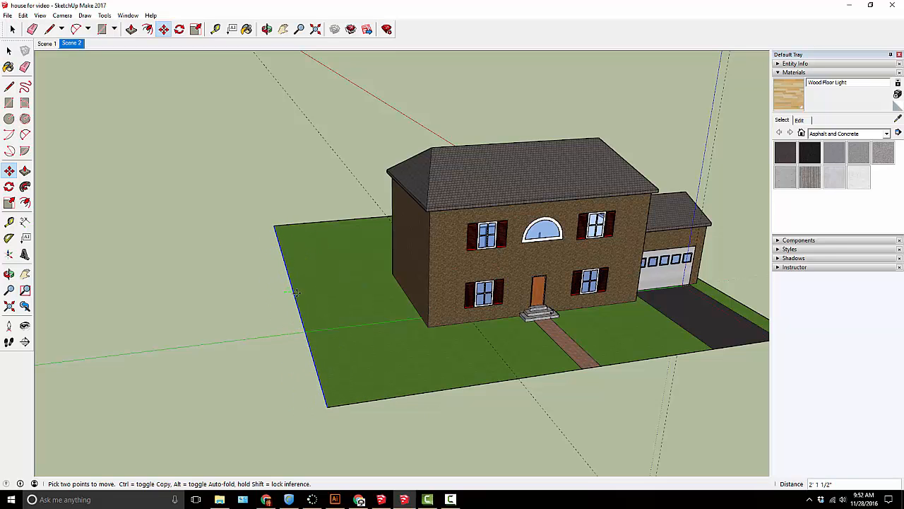
middle_drag(254, 231, 601, 287)
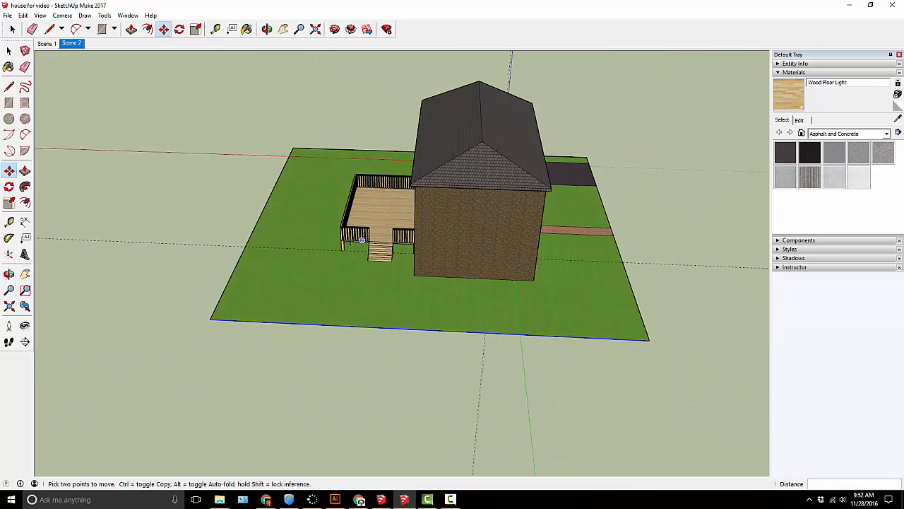
click(238, 240)
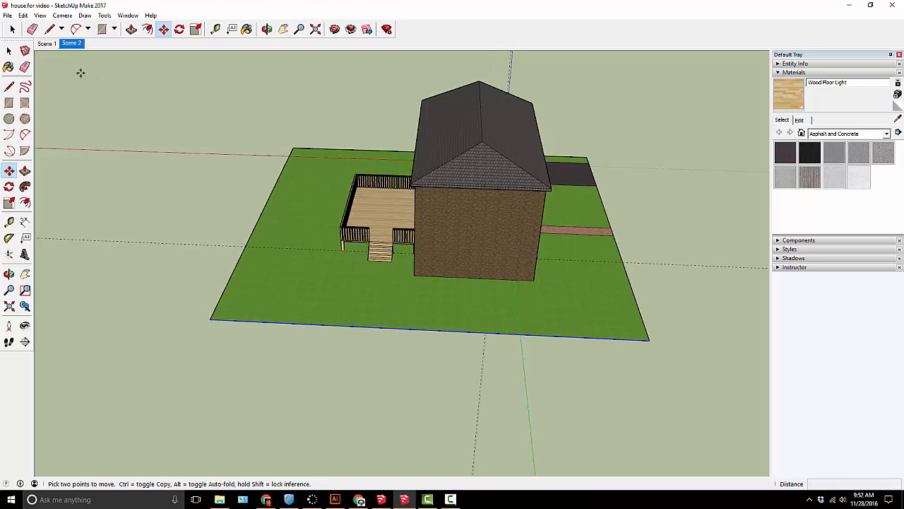
click(13, 29)
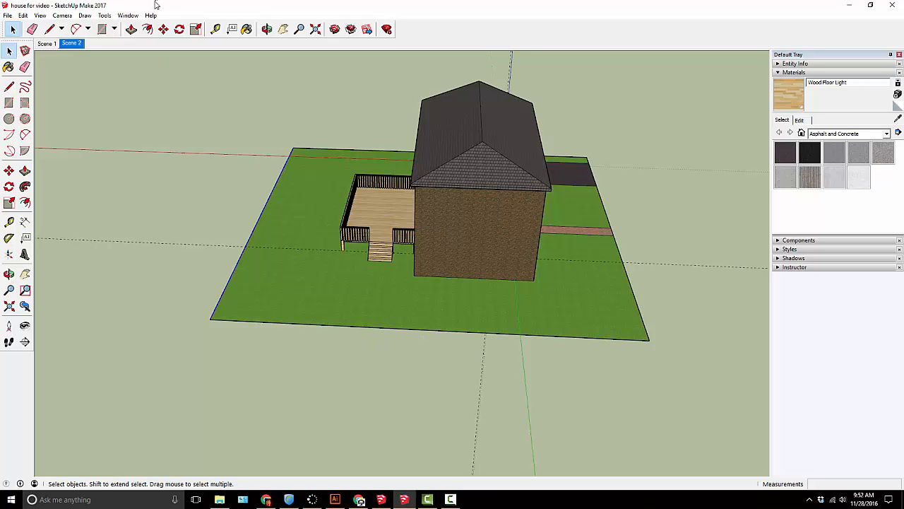
click(163, 29)
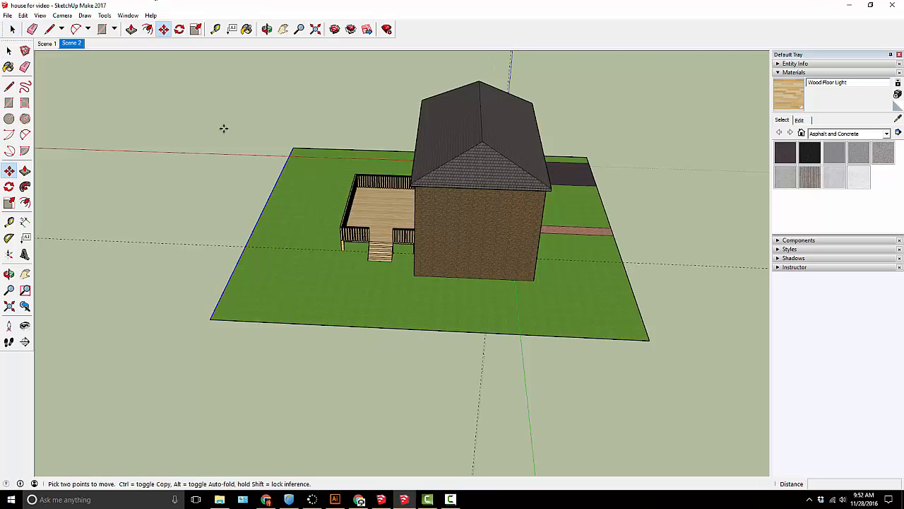
click(265, 207)
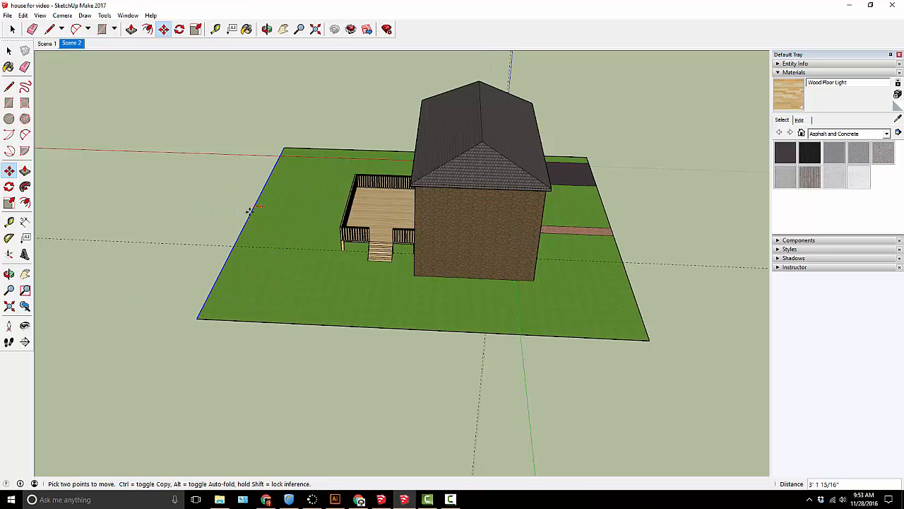
click(244, 212)
Examine the front yard, the driveway and the concrete front steps up close.
middle_drag(602, 196, 597, 248)
middle_drag(645, 317, 551, 244)
scroll(306, 247, up, 5)
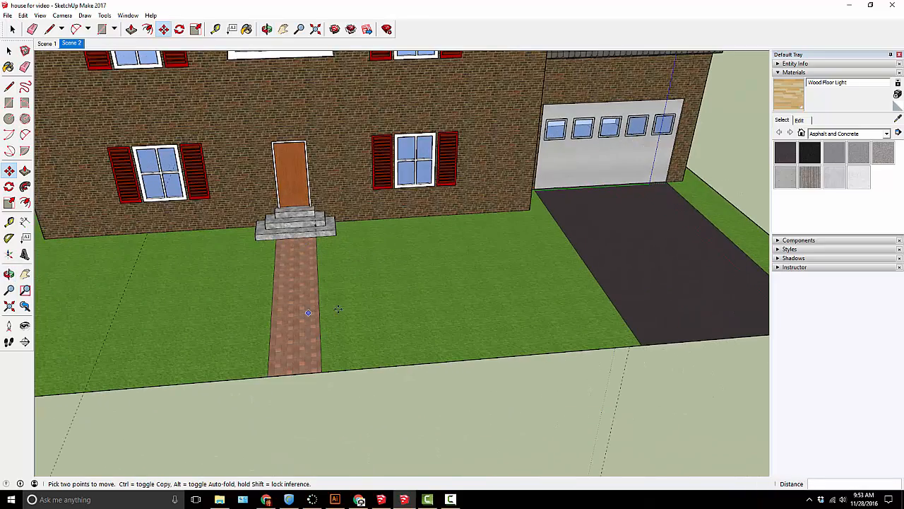
middle_drag(707, 244, 620, 239)
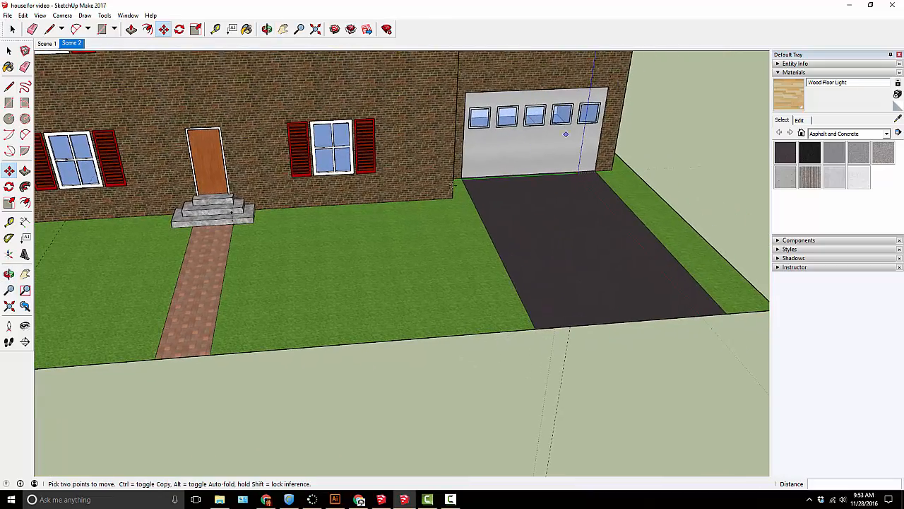
scroll(222, 217, up, 5)
middle_drag(170, 250, 359, 165)
scroll(302, 267, up, 5)
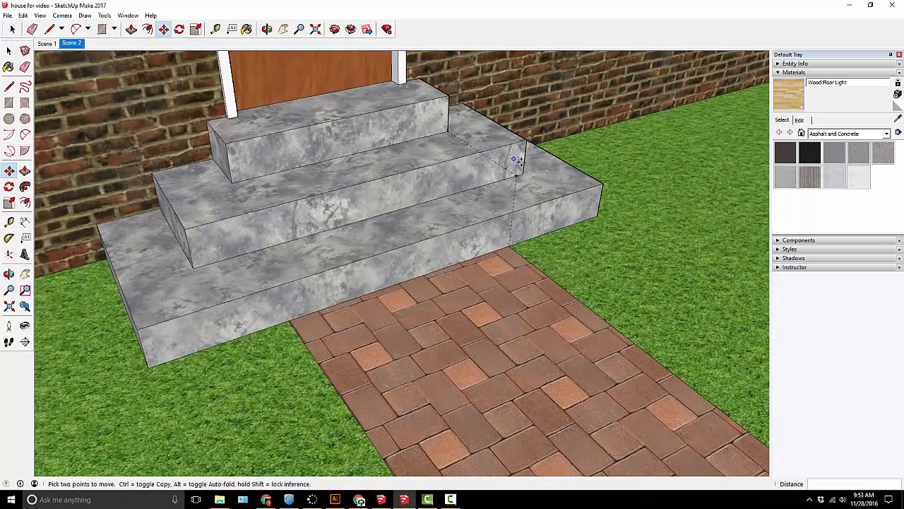
middle_drag(521, 173, 515, 140)
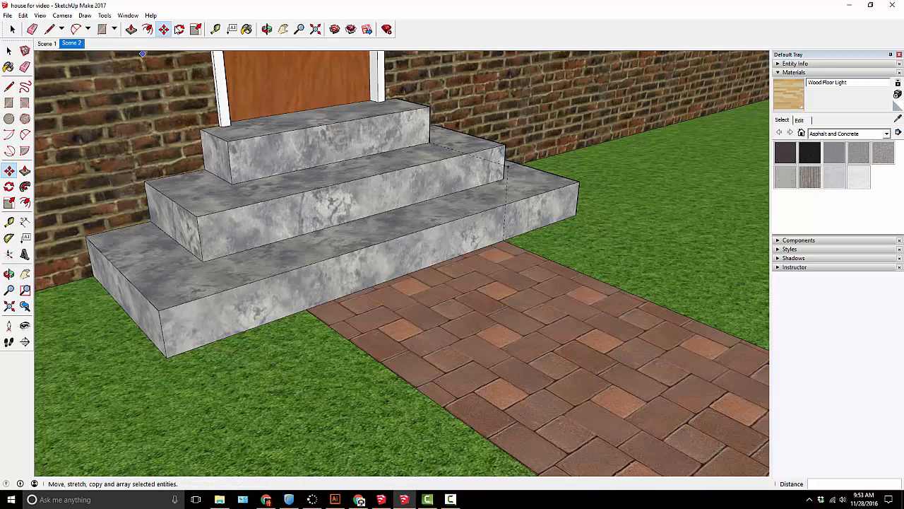
Add Tape Measure guides from the top step's lower corner, 2' out along the red axis and 1' 4" down to the walkway's corner.
click(215, 31)
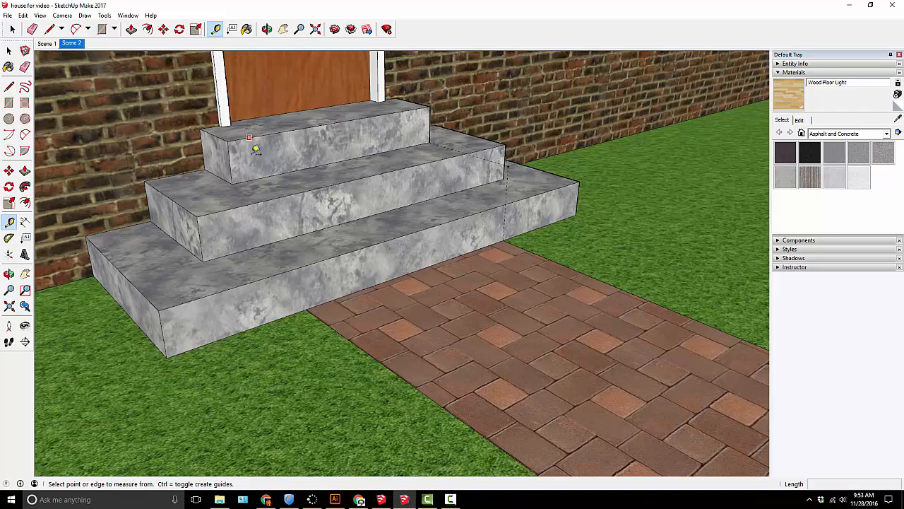
click(231, 184)
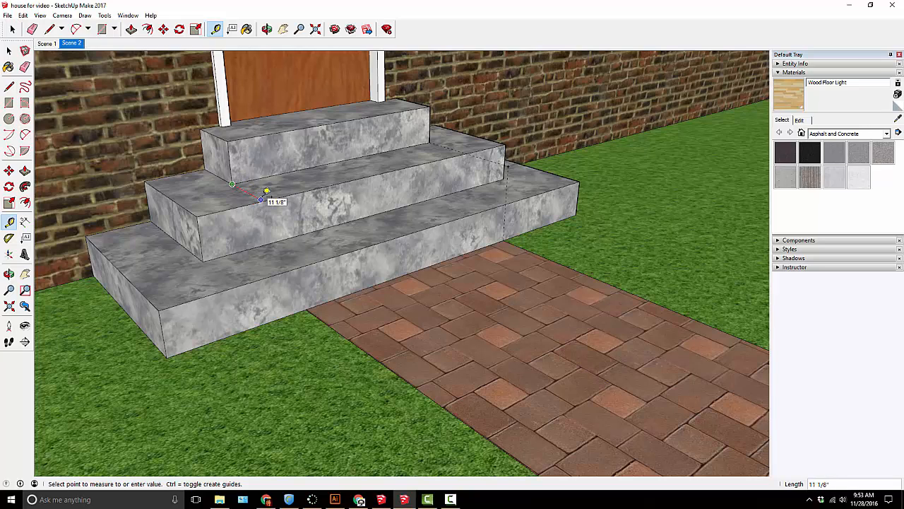
click(262, 200)
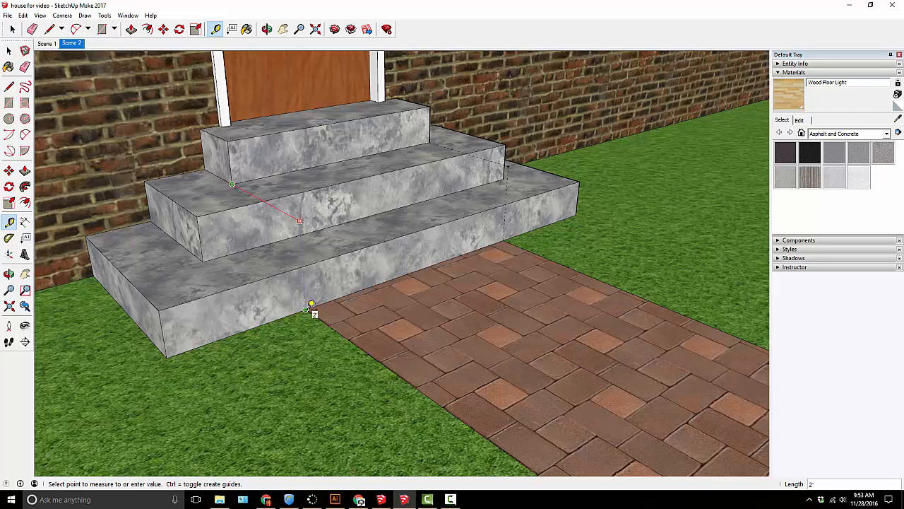
click(311, 305)
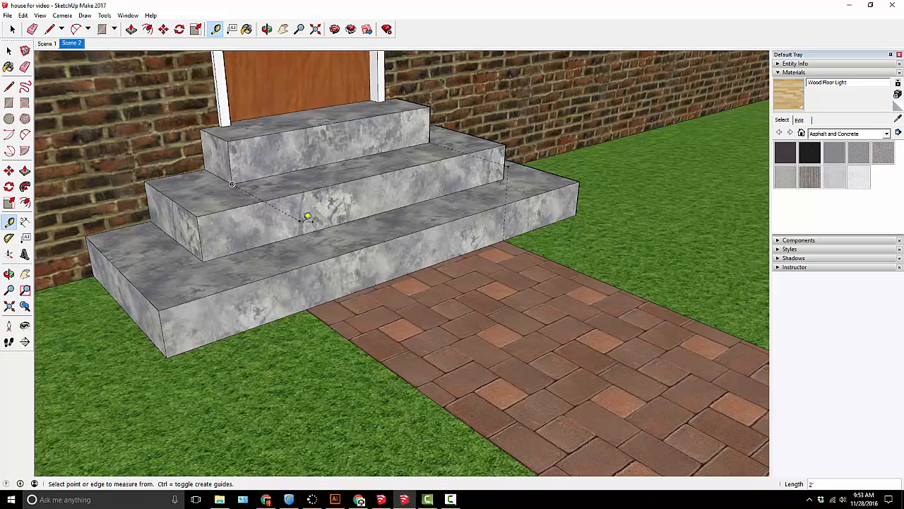
click(300, 220)
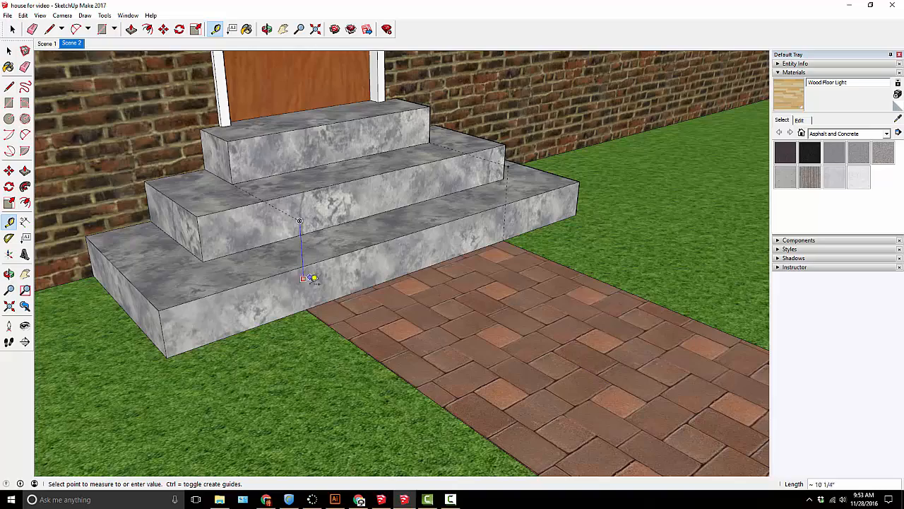
click(315, 301)
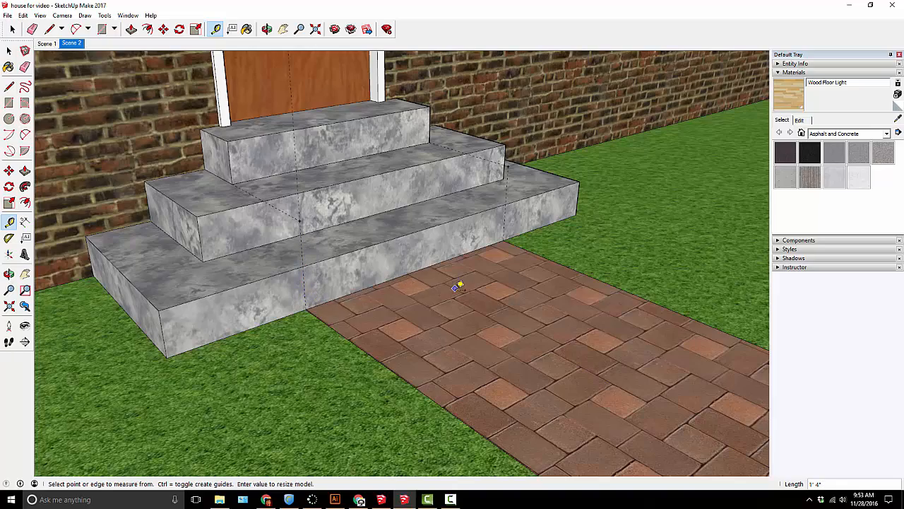
Examine the front walkway, the garage door, the driveway and the lawn strip beside them.
middle_drag(460, 282, 379, 335)
scroll(316, 286, down, 3)
scroll(369, 355, down, 5)
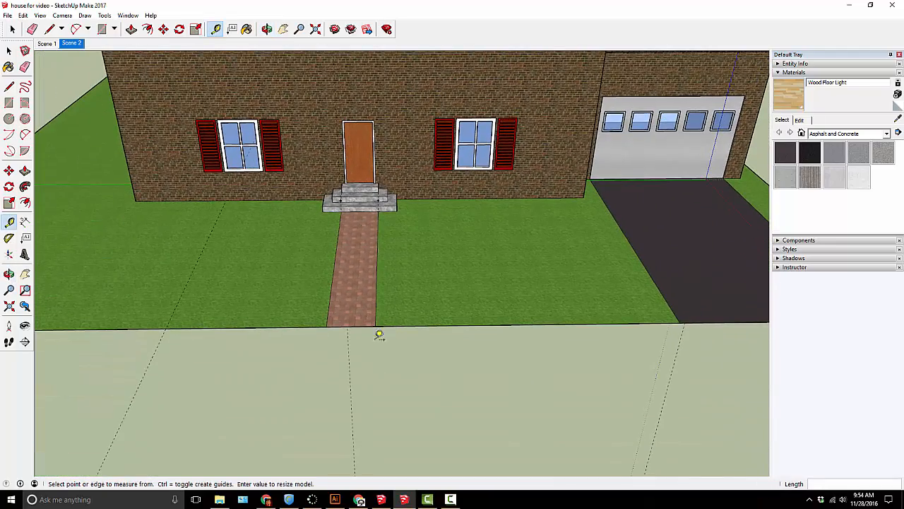
scroll(581, 269, down, 3)
middle_drag(582, 269, 421, 304)
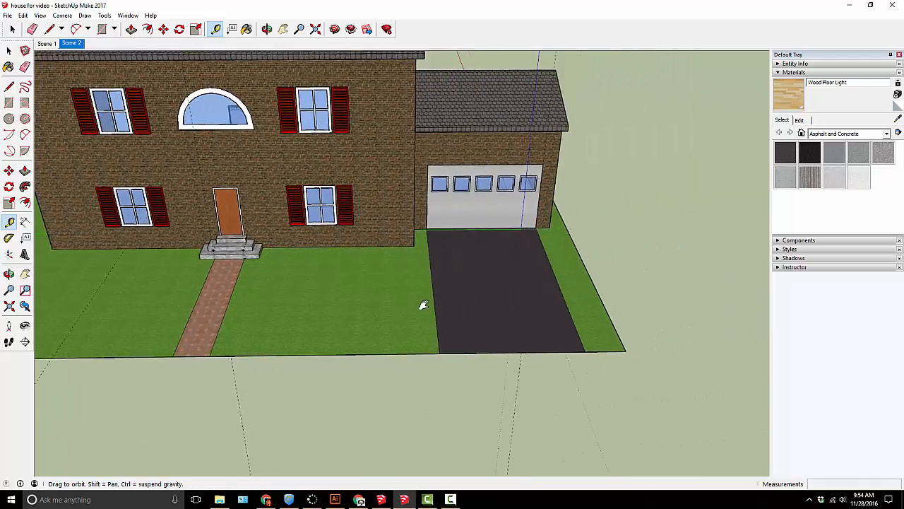
scroll(426, 304, up, 6)
middle_drag(438, 193, 382, 247)
scroll(381, 249, up, 3)
scroll(367, 152, down, 6)
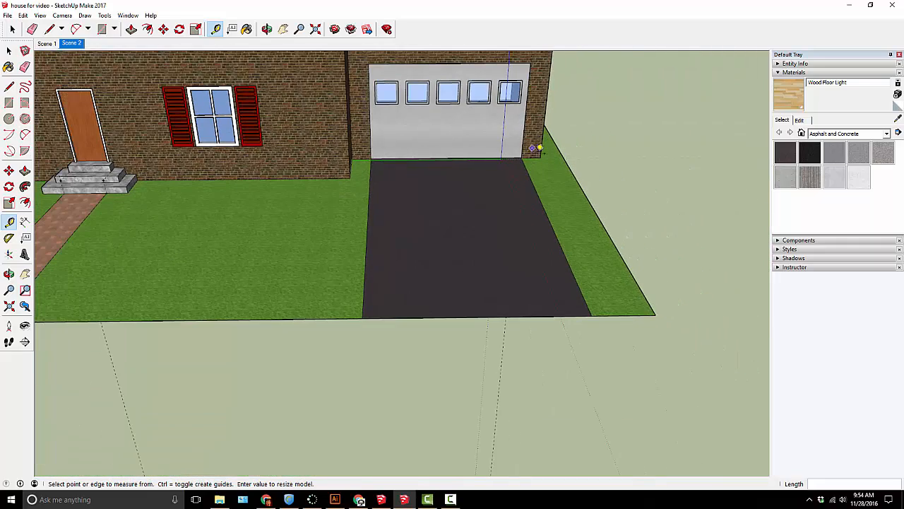
scroll(527, 164, down, 6)
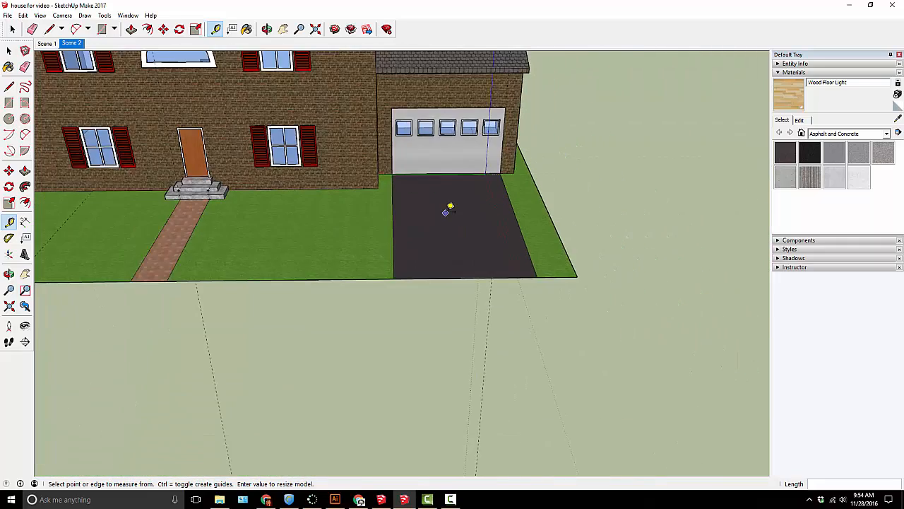
Examine the full front facade, the lawn beside the house and the plain brick side wall.
middle_drag(188, 188, 363, 236)
key(t)
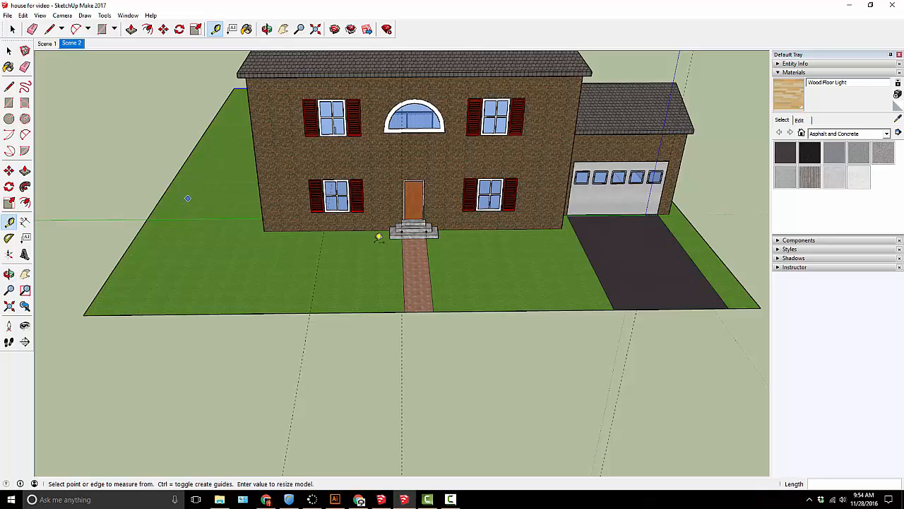
middle_drag(227, 134, 240, 153)
scroll(241, 153, up, 1)
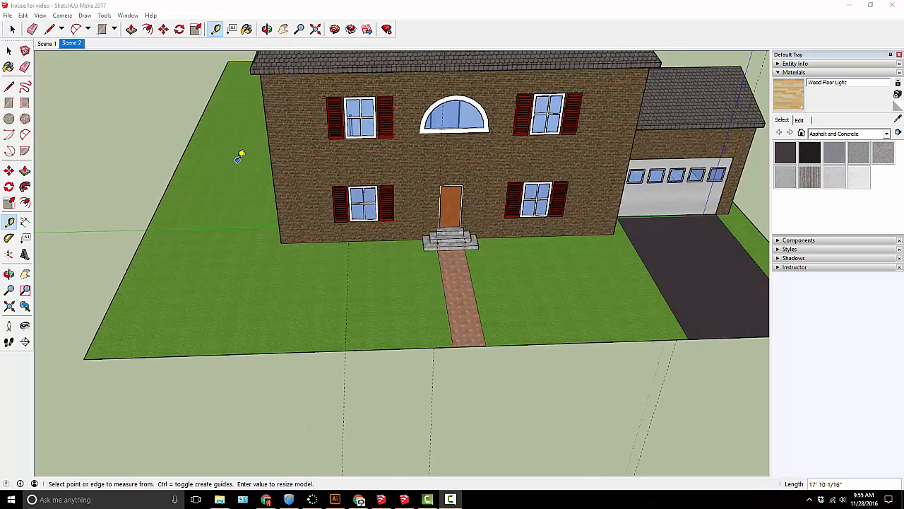
scroll(328, 200, down, 2)
shift+middle_drag(247, 197, 252, 269)
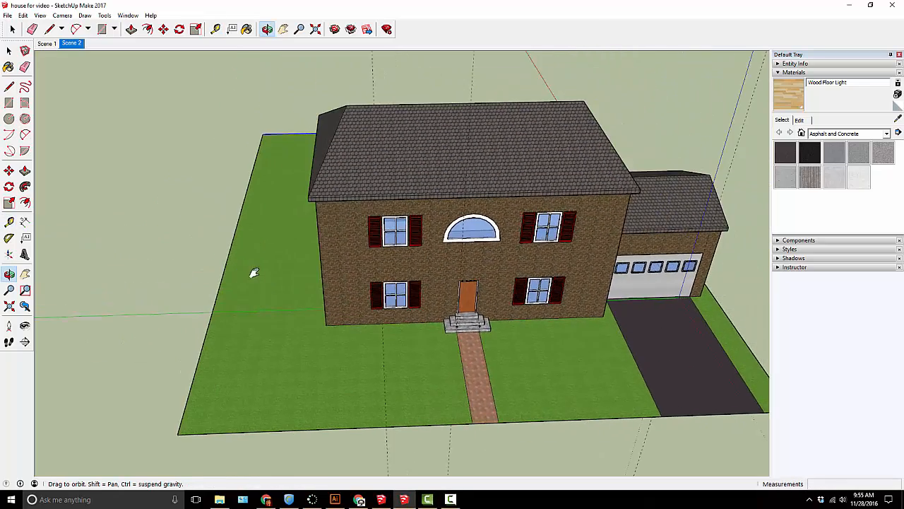
middle_drag(232, 212, 447, 263)
scroll(367, 230, up, 3)
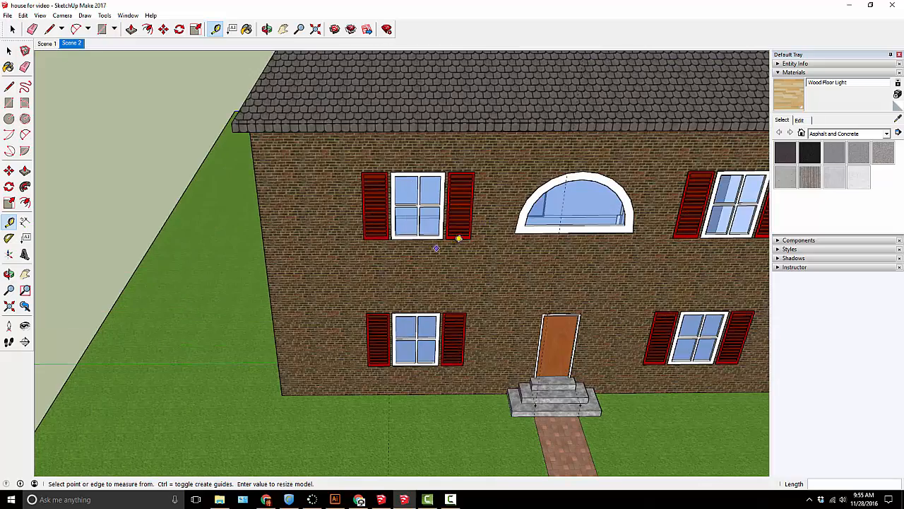
middle_drag(292, 233, 406, 212)
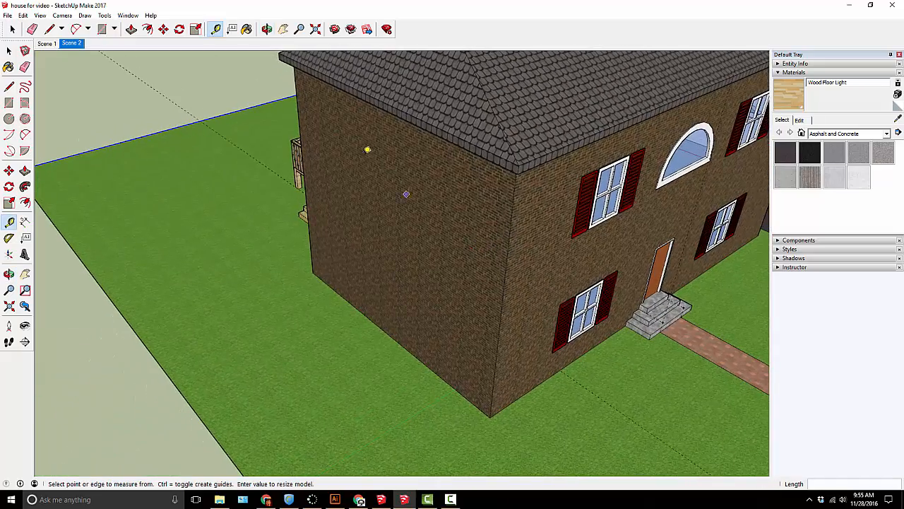
middle_drag(586, 224, 327, 189)
Select the upstairs window and shutters nearest the plain side wall and inspect the glass and frame up close.
key(space)
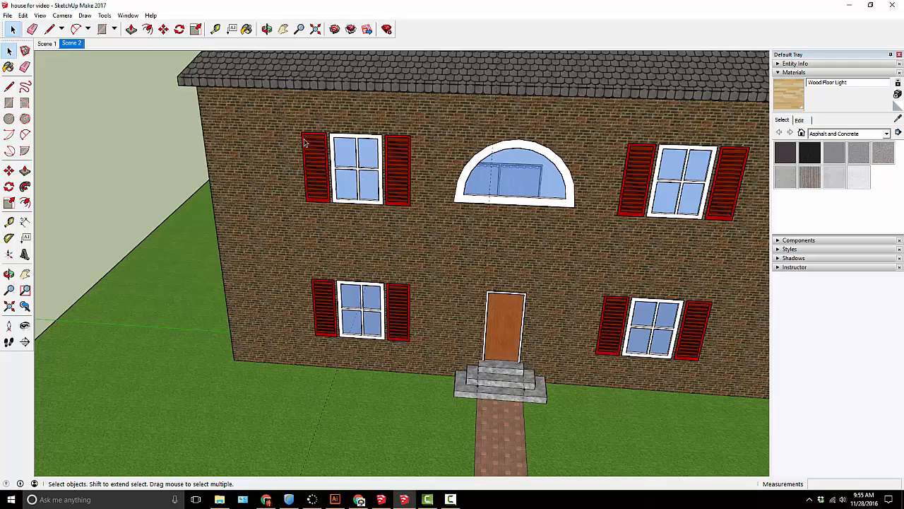
drag(290, 128, 419, 219)
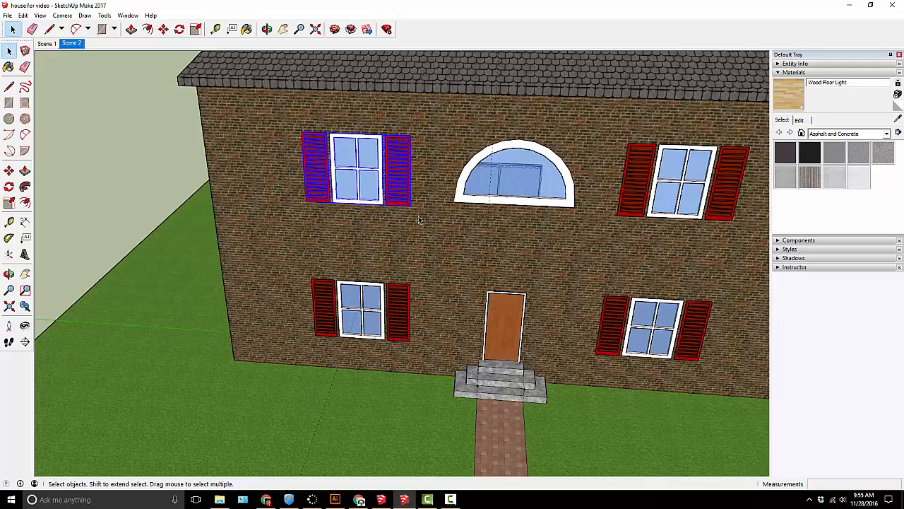
middle_drag(240, 196, 261, 216)
scroll(410, 198, up, 10)
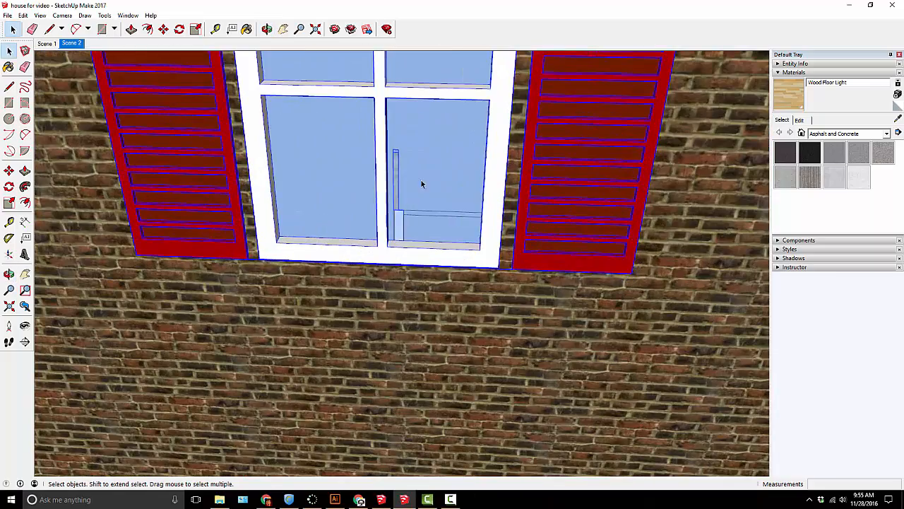
middle_drag(421, 184, 411, 204)
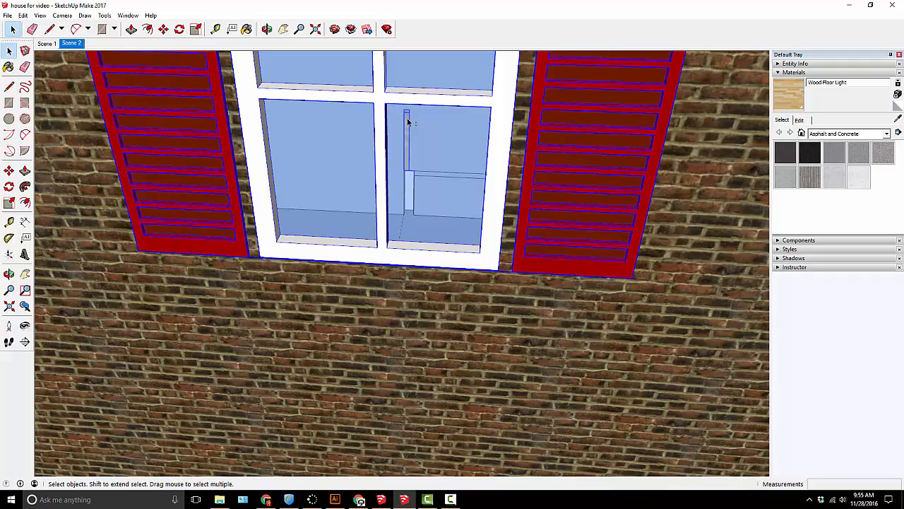
scroll(408, 122, down, 10)
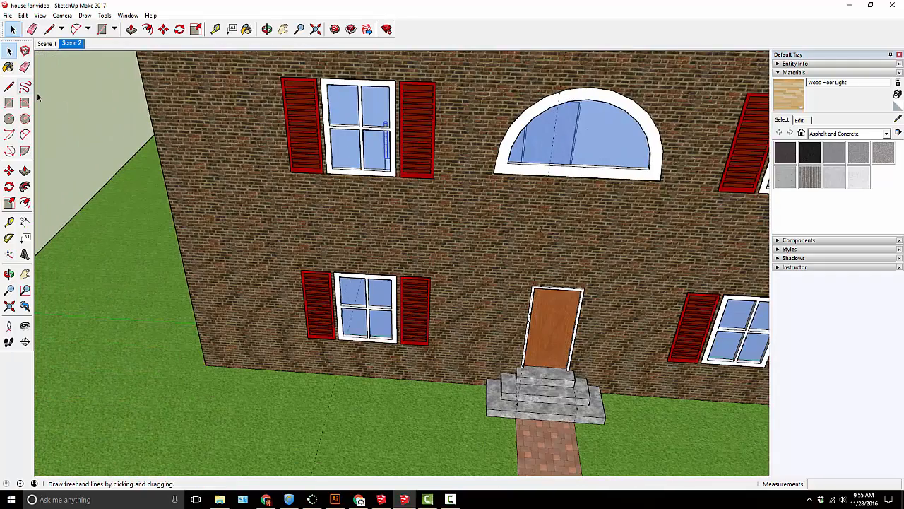
scroll(101, 106, down, 5)
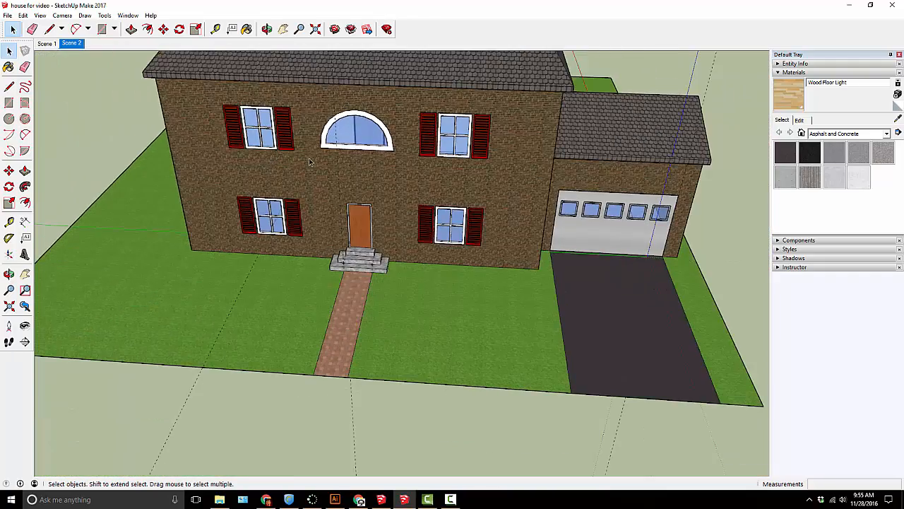
Open the component of the upstairs window with shutters for editing, and exit it without changing anything.
middle_drag(309, 162, 269, 152)
scroll(248, 141, up, 3)
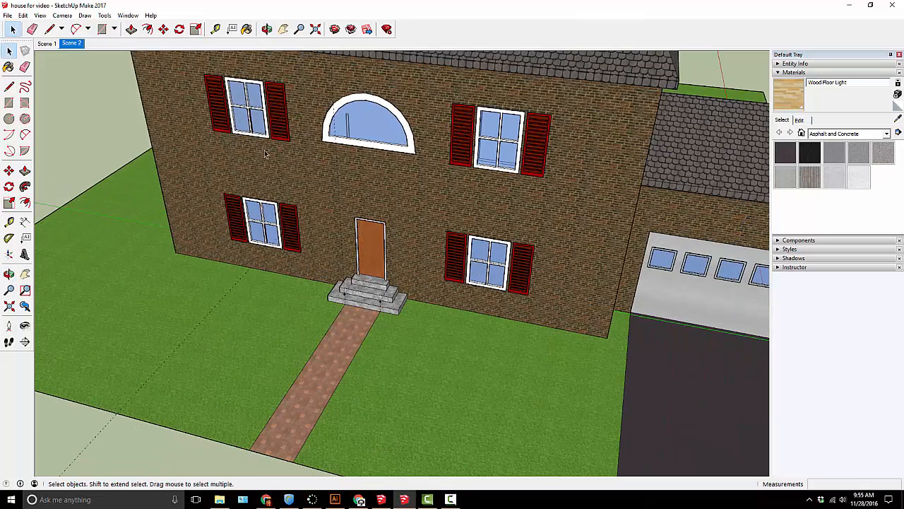
drag(183, 68, 297, 150)
middle_drag(248, 138, 287, 150)
scroll(276, 141, up, 3)
scroll(274, 140, up, 3)
scroll(266, 147, down, 3)
right_click(286, 150)
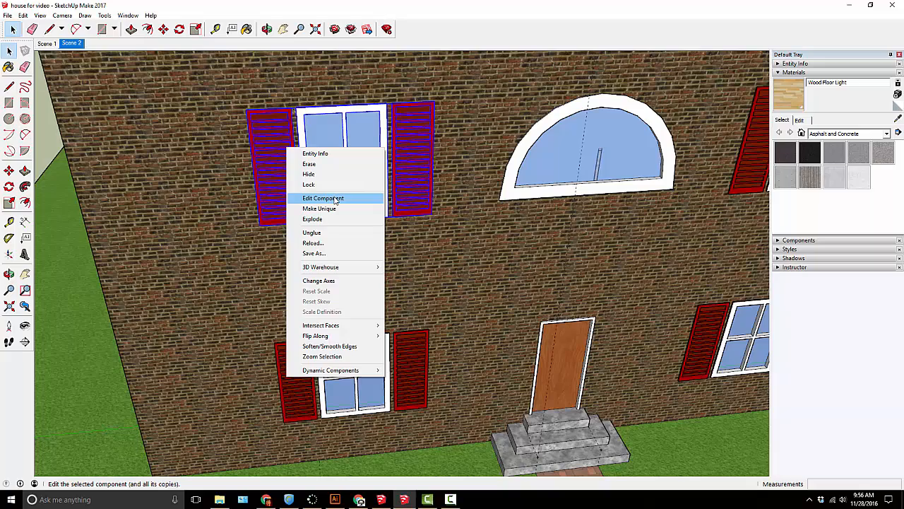
click(334, 198)
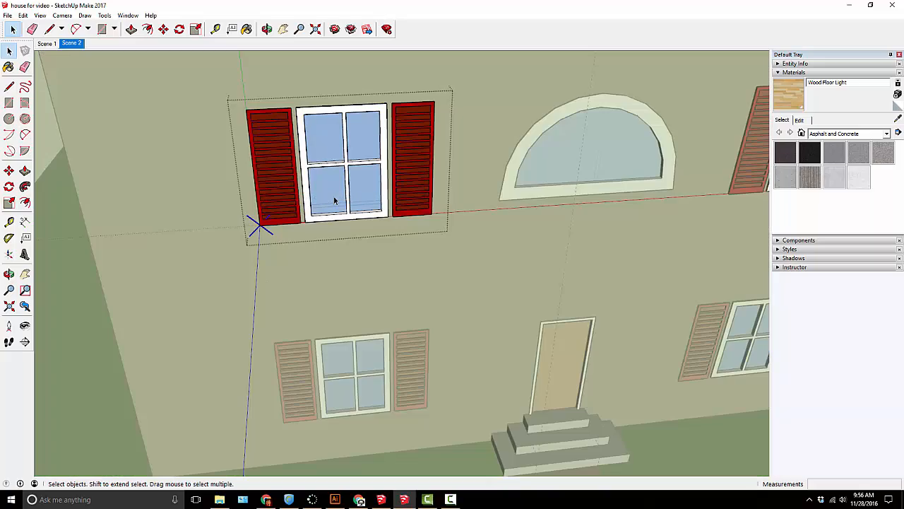
key(Escape)
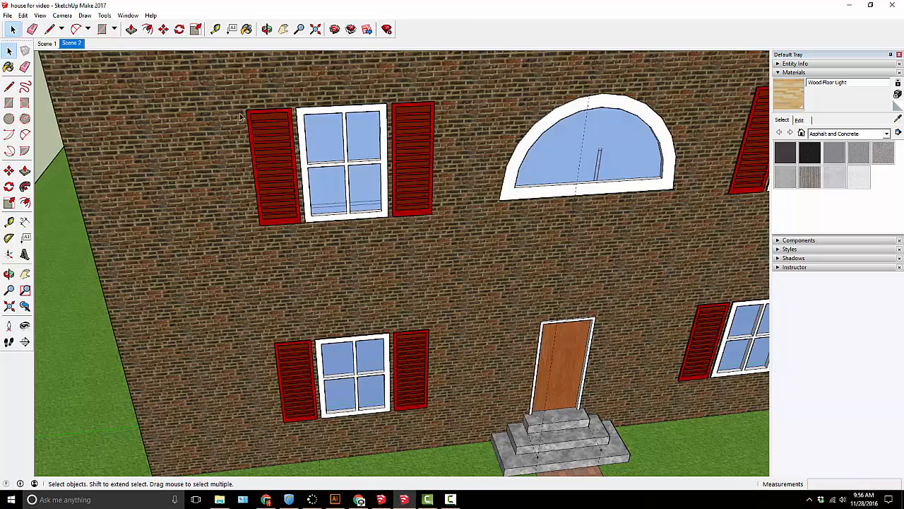
Check which tray sections are enabled, expand Components and browse the components used in the model down to the shutter and tree.
scroll(240, 117, down, 5)
middle_drag(183, 110, 527, 138)
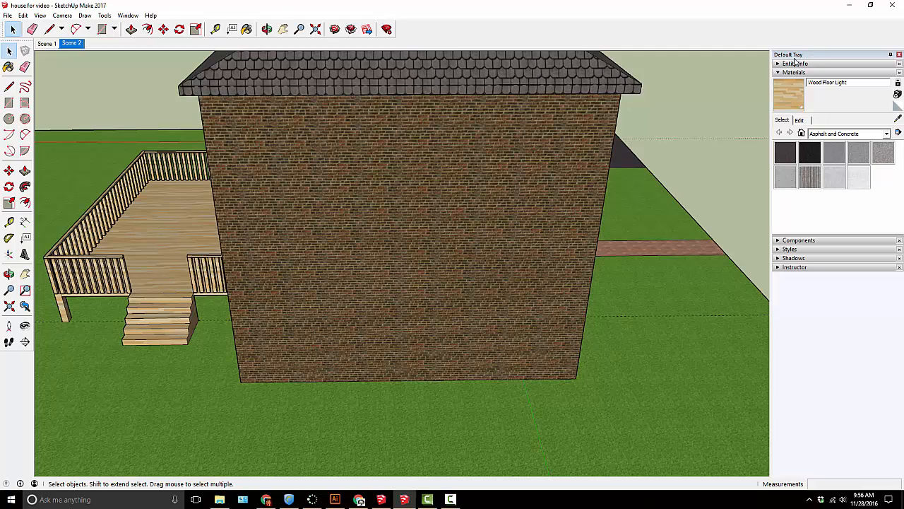
click(128, 15)
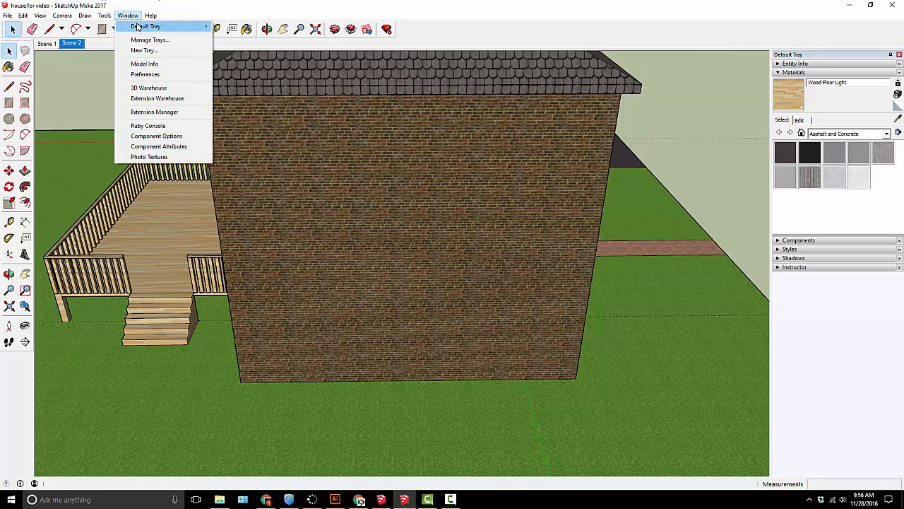
mouse_move(141, 27)
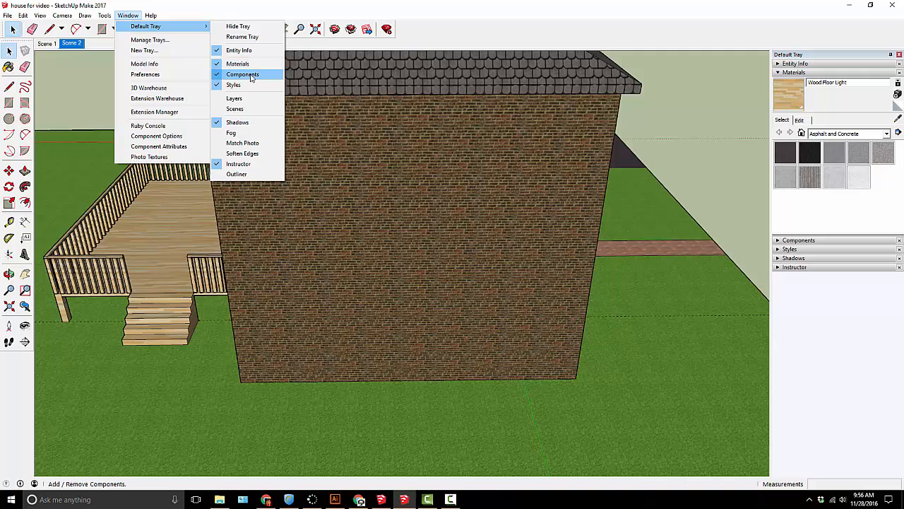
click(779, 242)
click(779, 241)
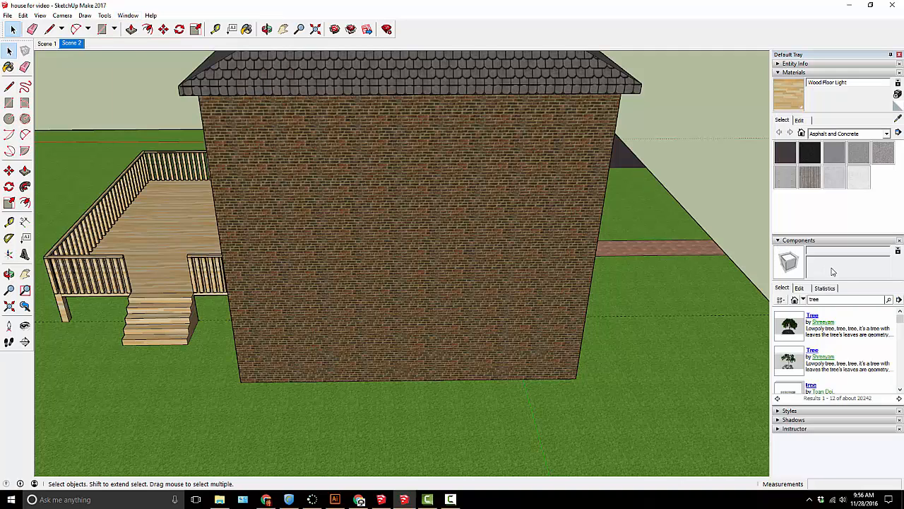
click(794, 301)
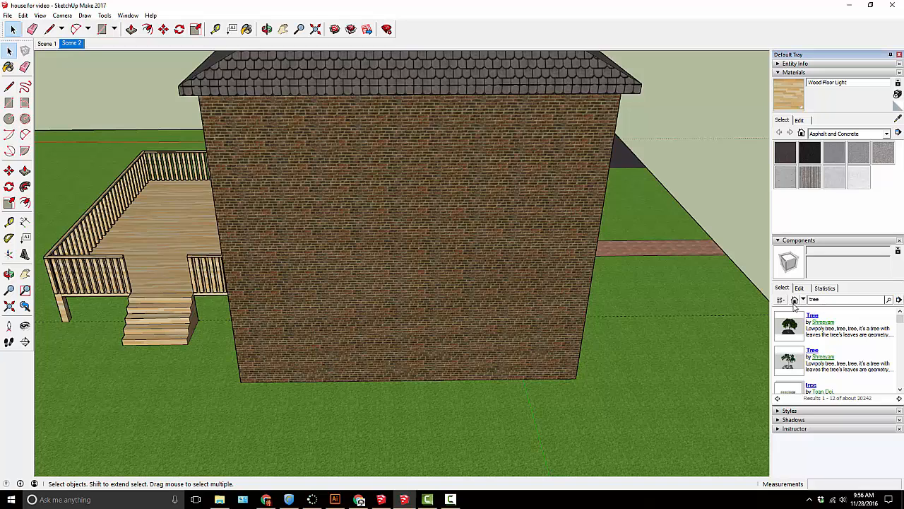
scroll(843, 349, down, 2)
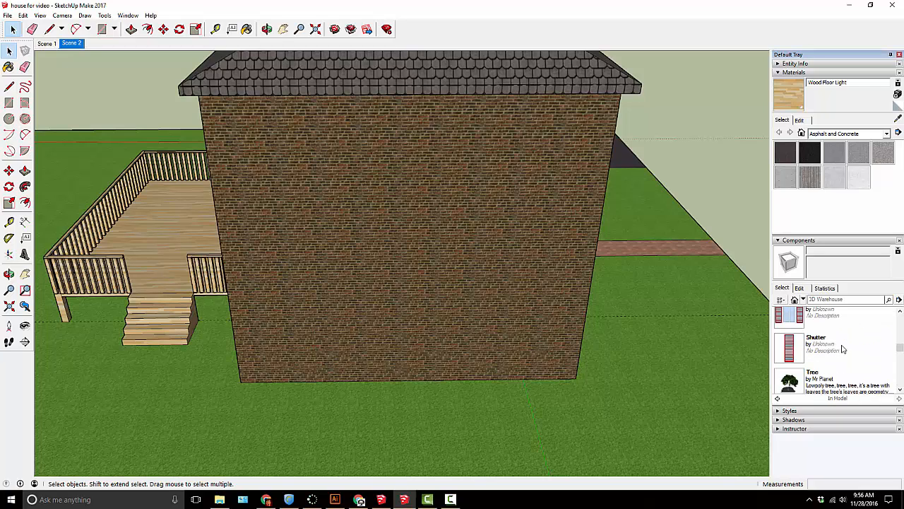
Place a trial full window component high on the deck side of the plain brick side wall, inspect it, and delete it.
scroll(834, 325, up, 2)
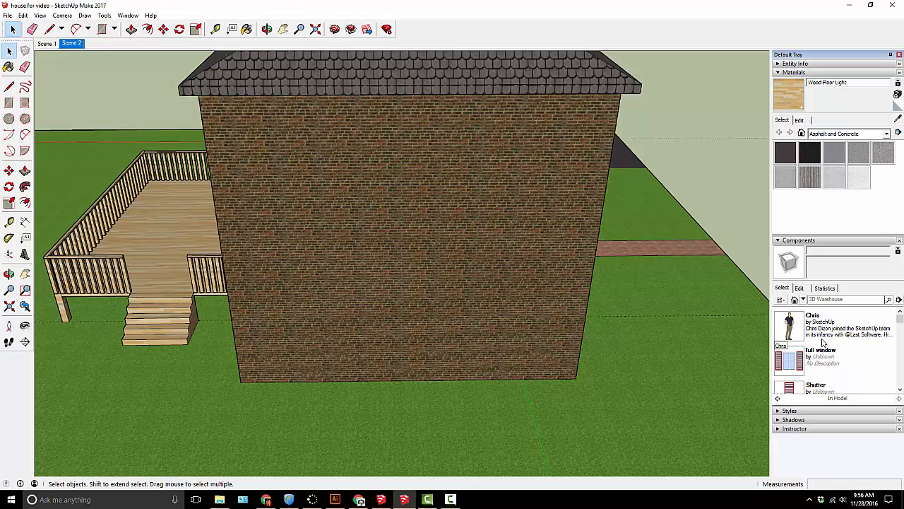
click(792, 363)
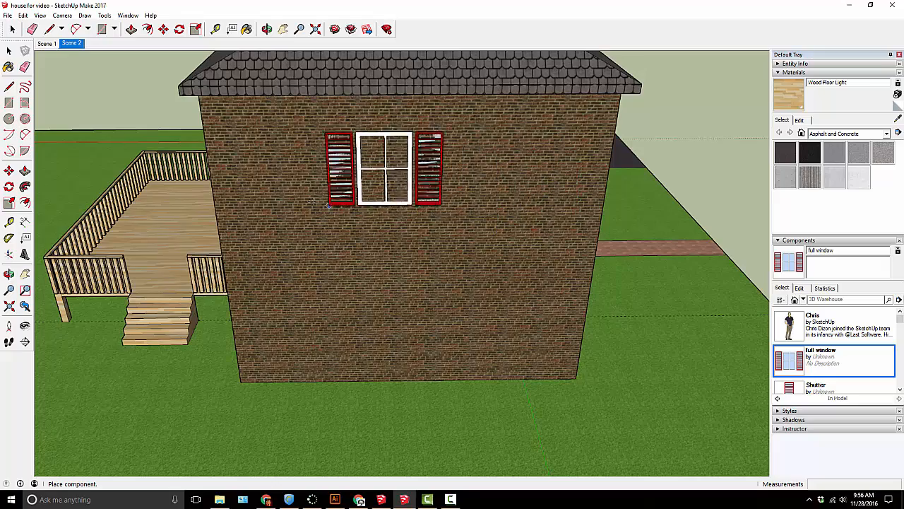
click(248, 203)
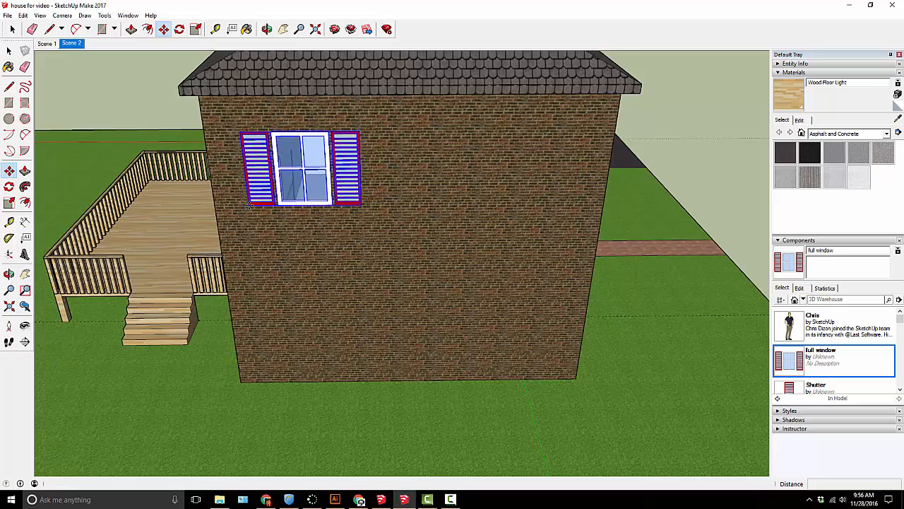
middle_drag(275, 236, 367, 197)
scroll(374, 192, up, 4)
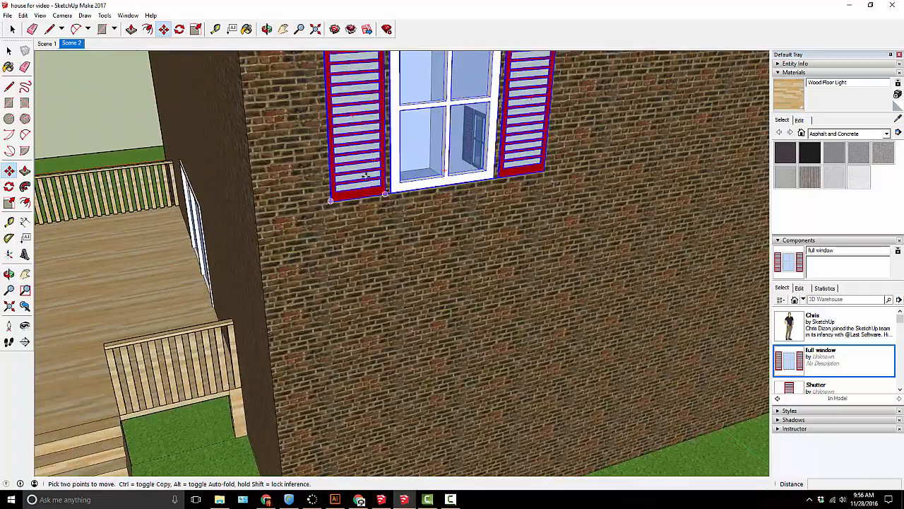
shift+middle_drag(426, 146, 141, 212)
scroll(190, 210, down, 3)
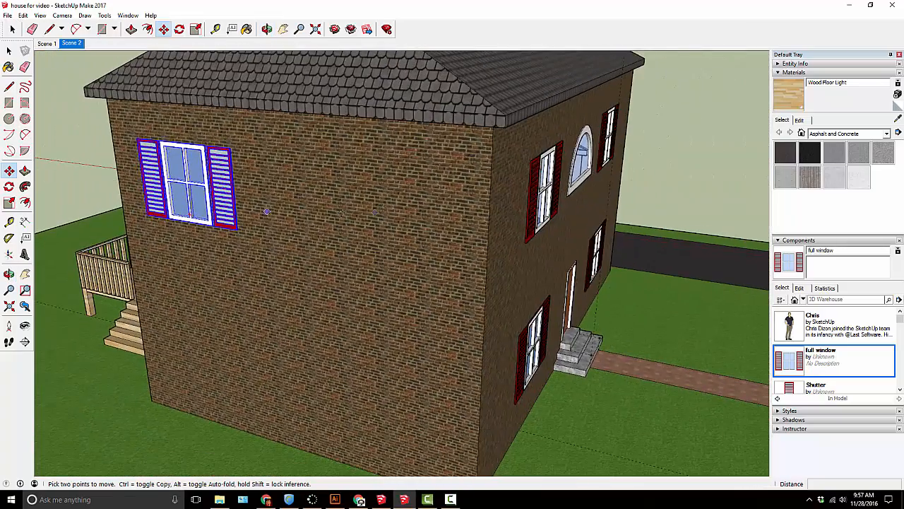
scroll(200, 346, down, 5)
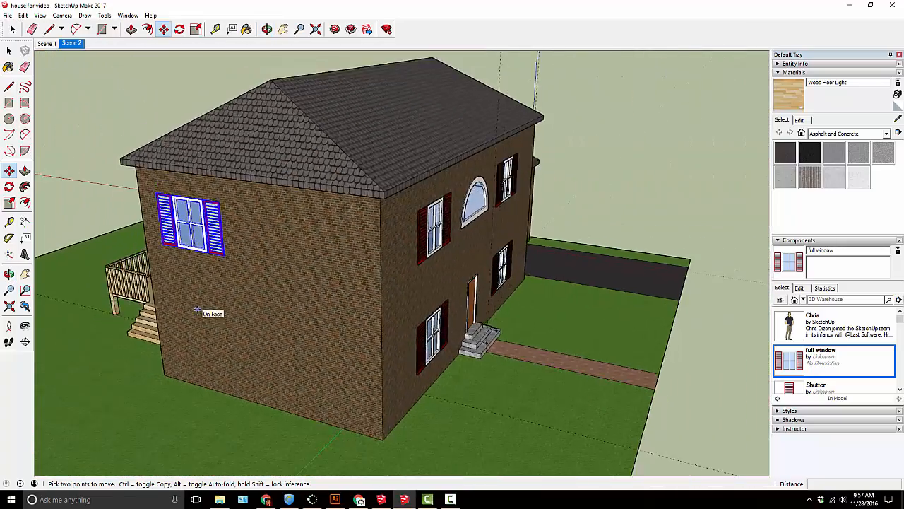
middle_drag(202, 308, 335, 302)
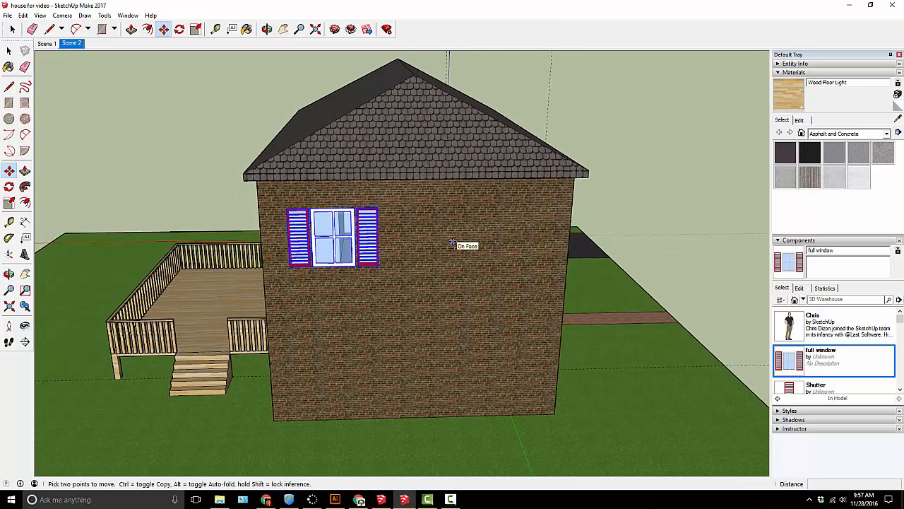
key(Delete)
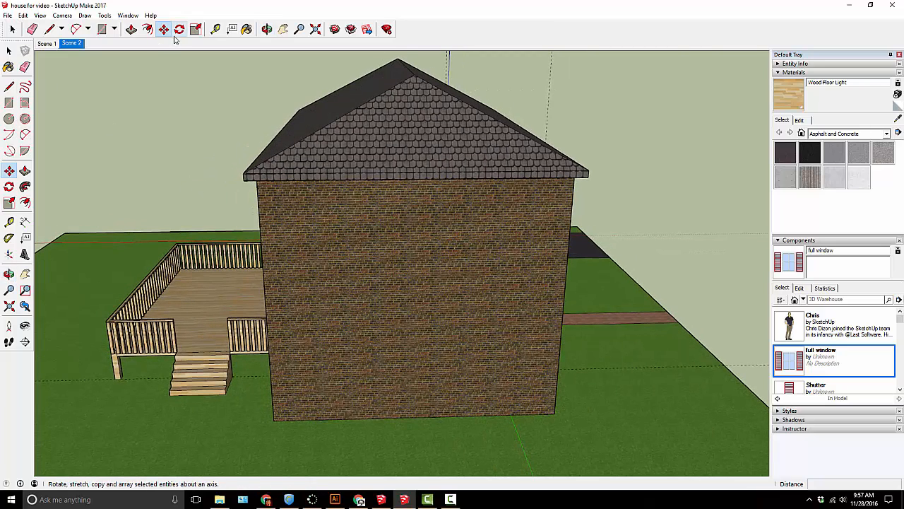
Measure the side wall's width and place a vertical guide 15' in from its deck-side edge.
click(215, 28)
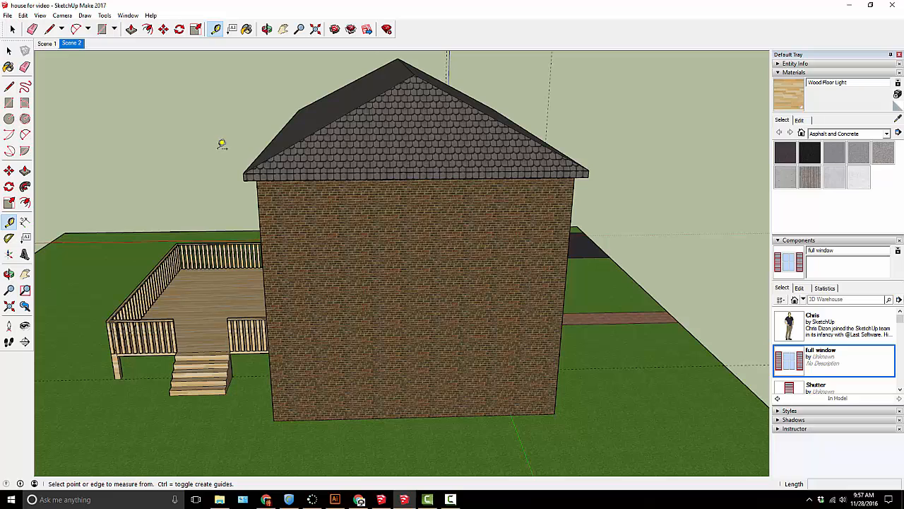
click(260, 221)
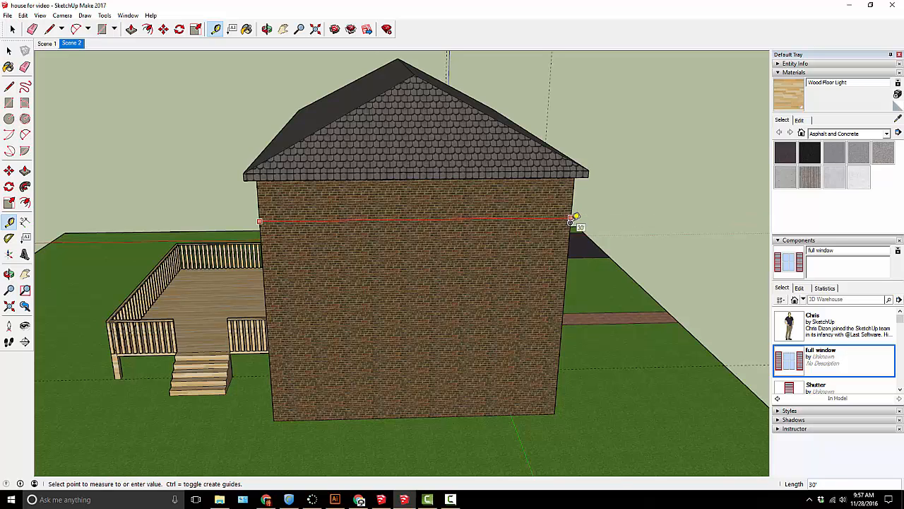
click(393, 204)
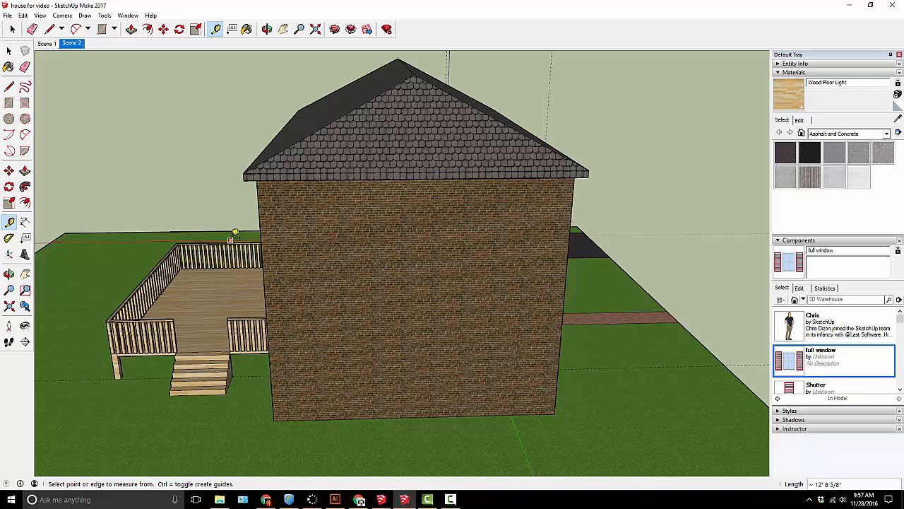
click(263, 239)
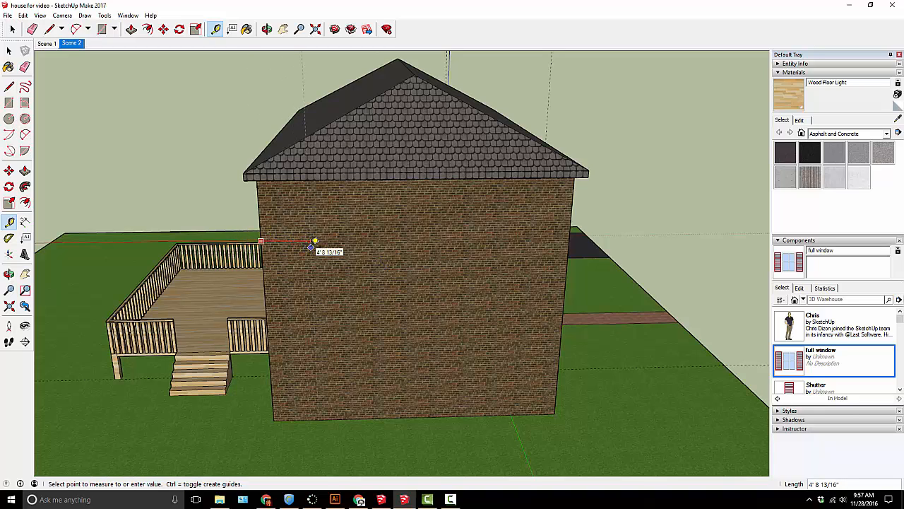
key(Return)
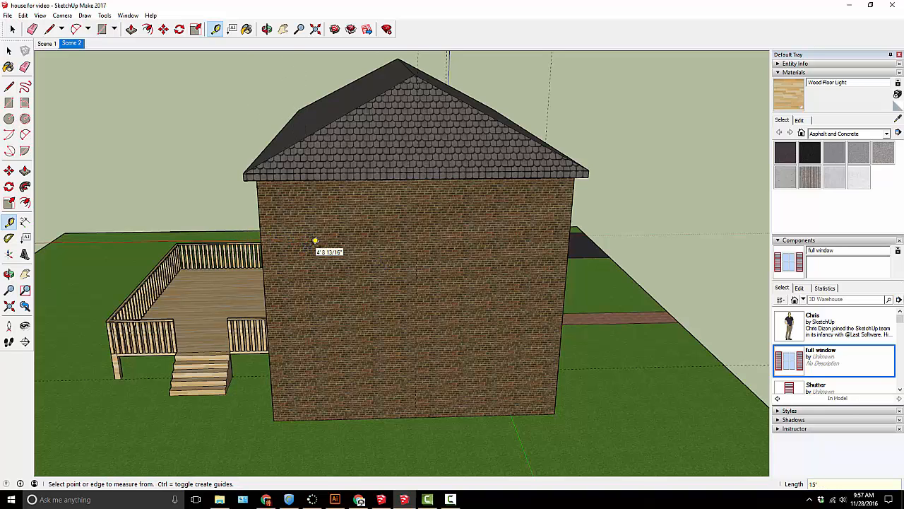
Place vertical guides 7.5' to each side of the central vertical guide on the side wall.
scroll(447, 255, up, 3)
scroll(377, 176, down, 2)
scroll(377, 174, down, 2)
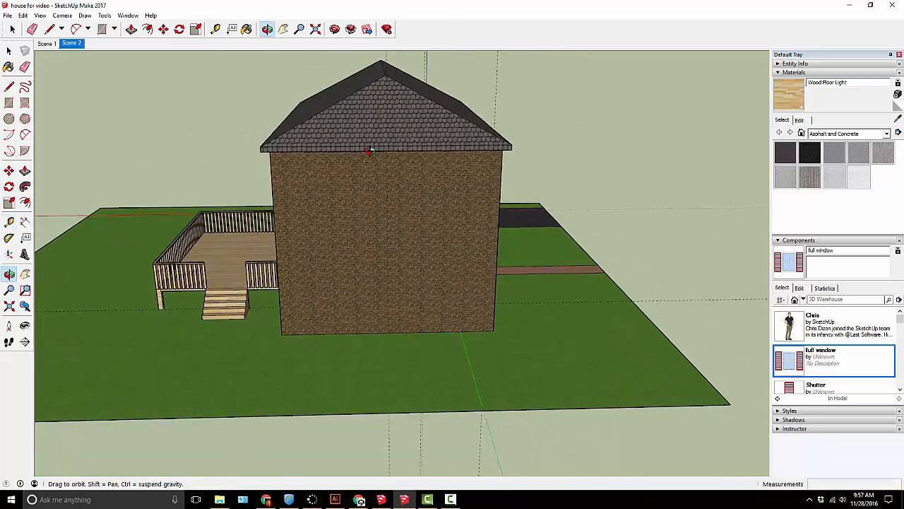
scroll(370, 152, up, 6)
scroll(360, 219, down, 2)
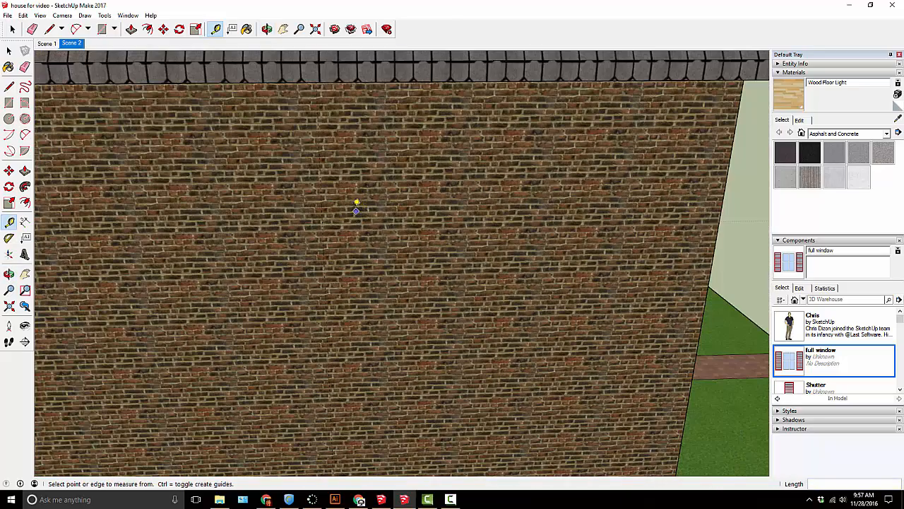
click(320, 193)
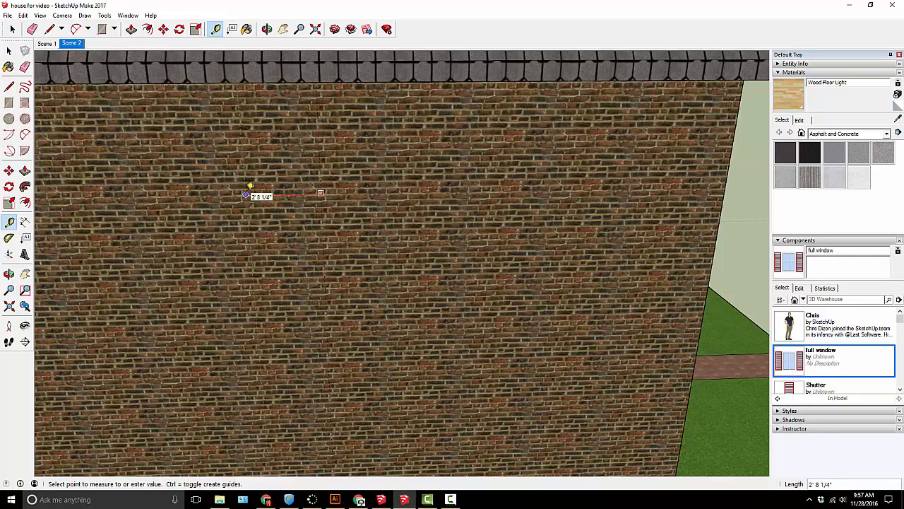
key(Return)
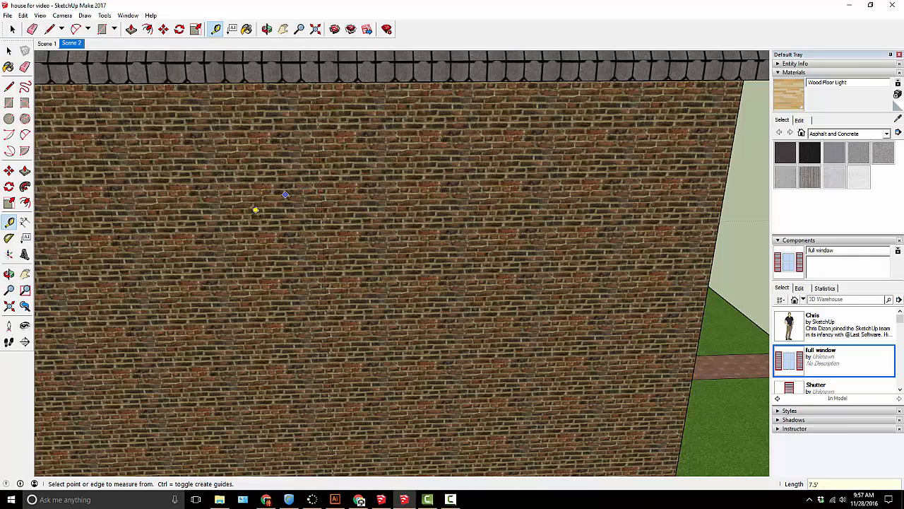
click(323, 249)
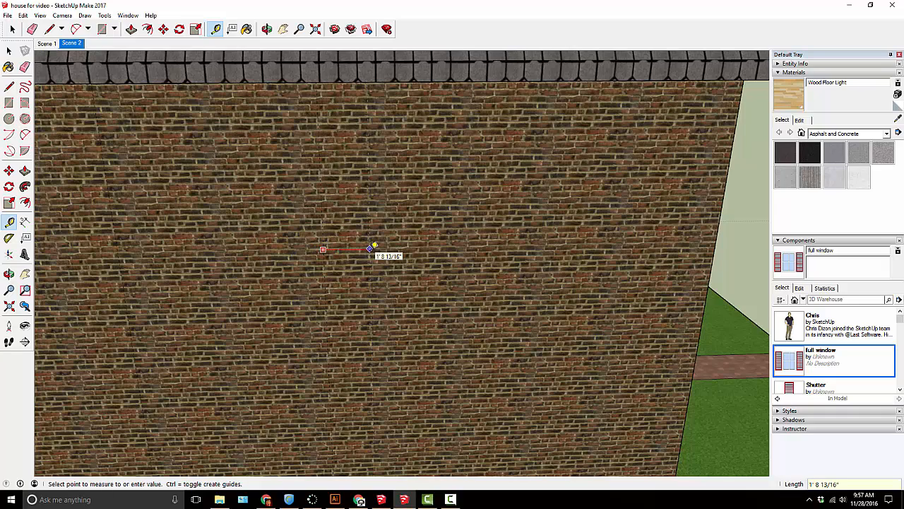
text(7.5')
key(Return)
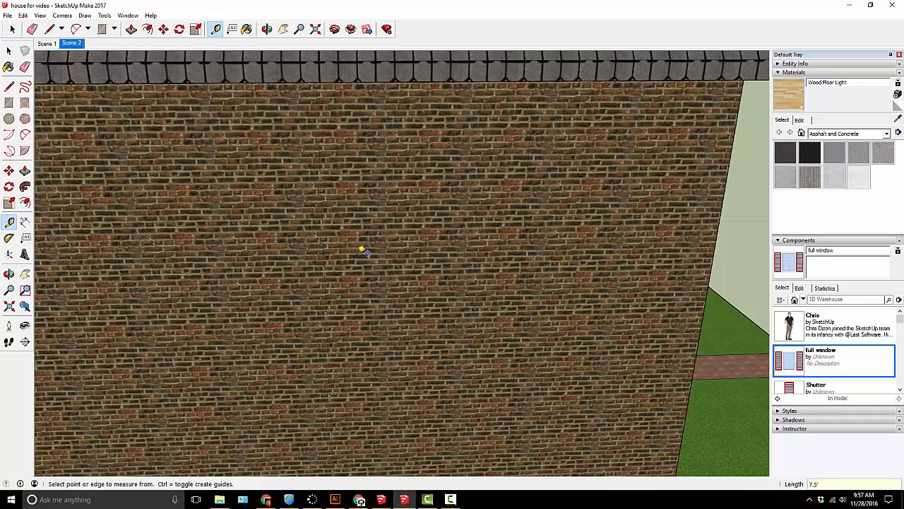
Place a horizontal guide on the side wall 13' above its base edge.
scroll(329, 269, down, 3)
middle_drag(297, 339, 344, 199)
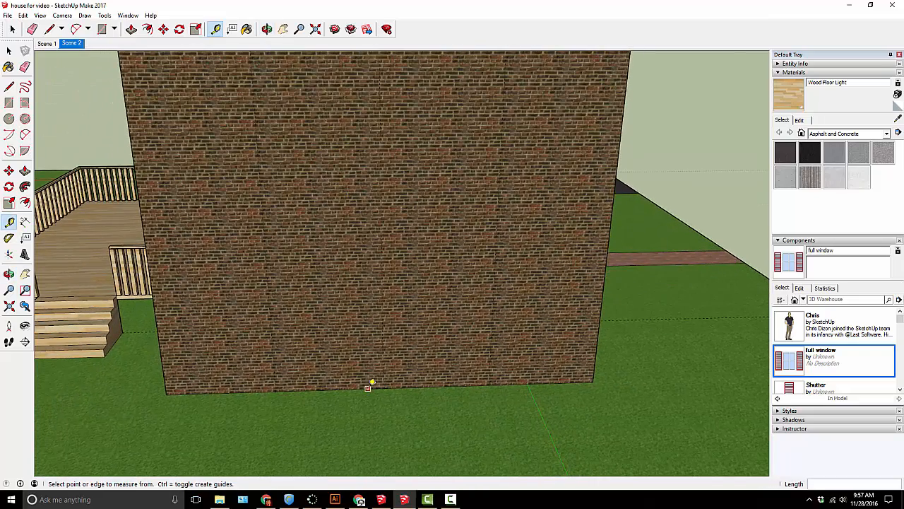
click(367, 387)
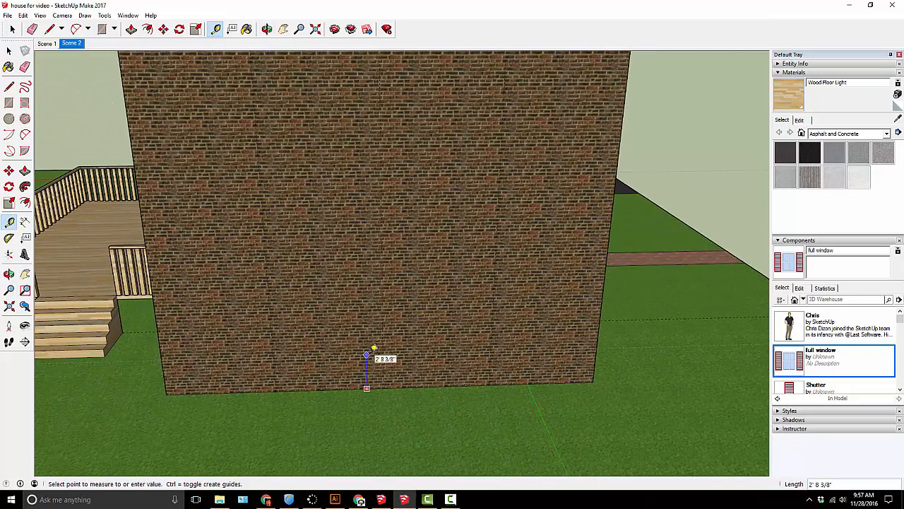
click(367, 354)
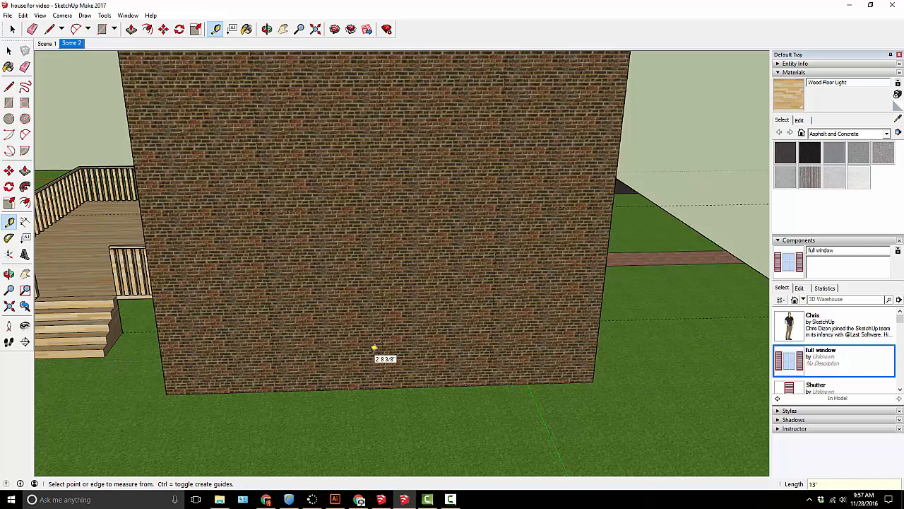
Add horizontal guides 6.5' below and 6.5' above the middle horizontal guide on the side wall.
click(303, 211)
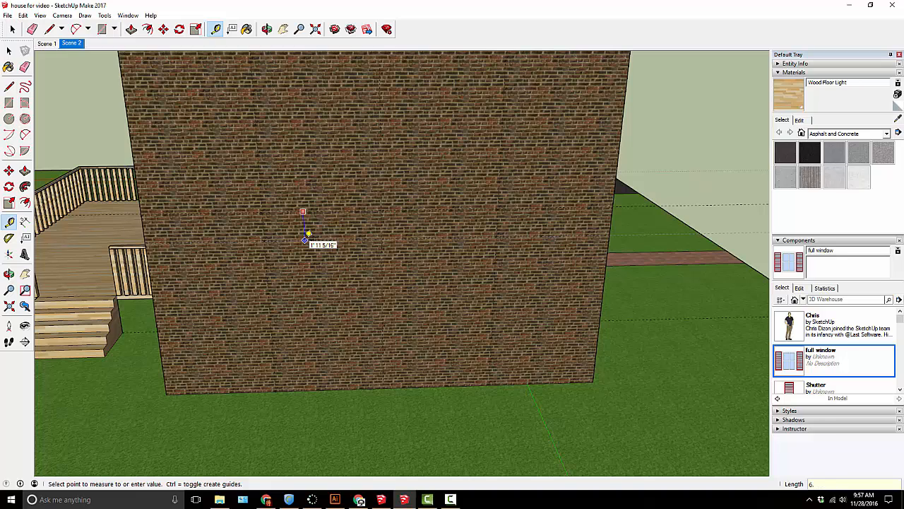
click(309, 233)
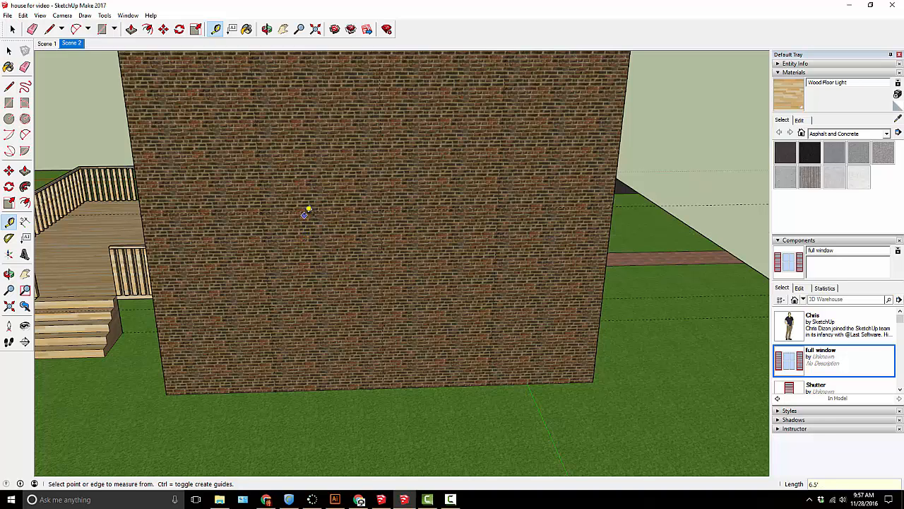
click(303, 210)
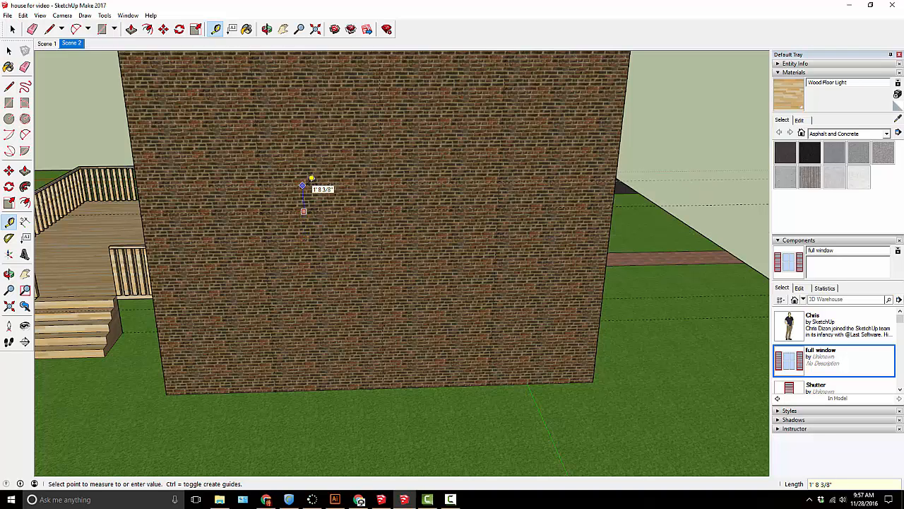
text(6.5)
key(Return)
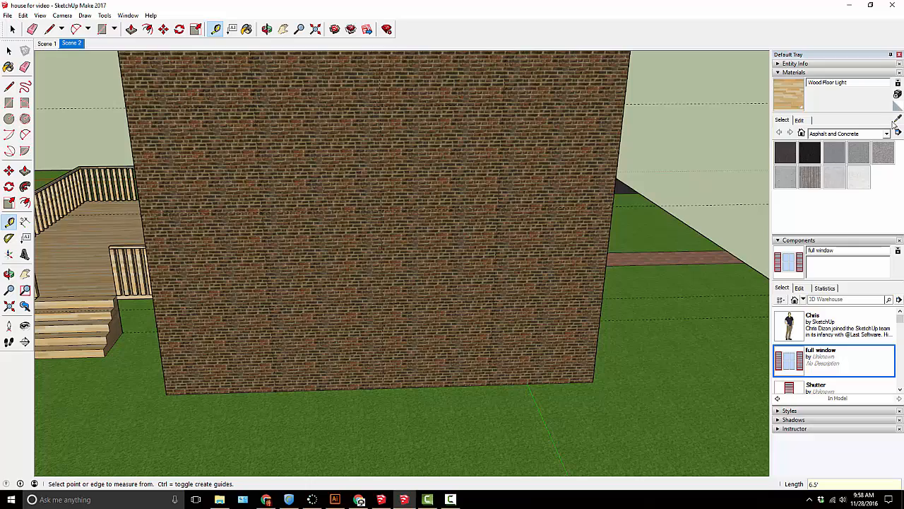
Paint the side wall with the Concrete Aggregate Smoke material.
click(881, 154)
click(565, 165)
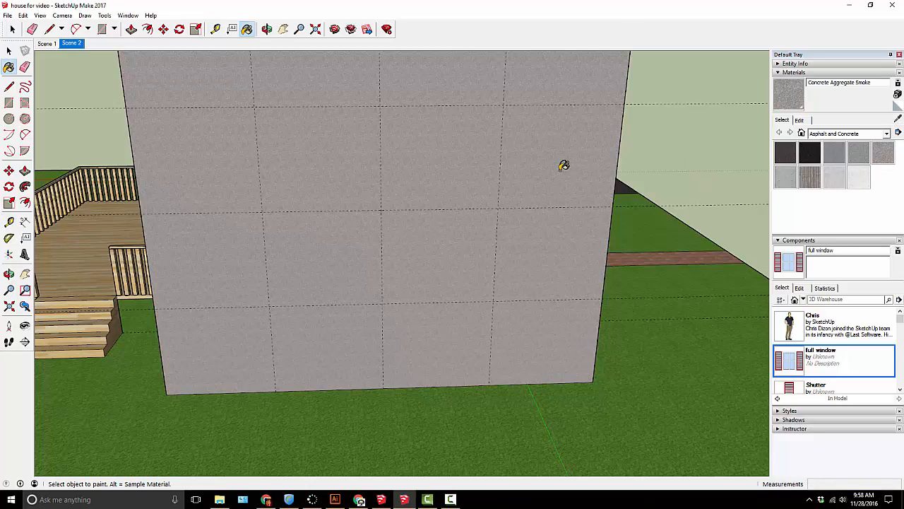
Place two full window components on the side wall's upper storey, each roughly centred on an outer intersection of the upper horizontal guide.
scroll(441, 153, down, 3)
mouse_move(419, 177)
middle_down()
mouse_move(414, 169)
mouse_move(438, 250)
mouse_move(307, 223)
mouse_move(394, 244)
mouse_move(440, 243)
middle_up()
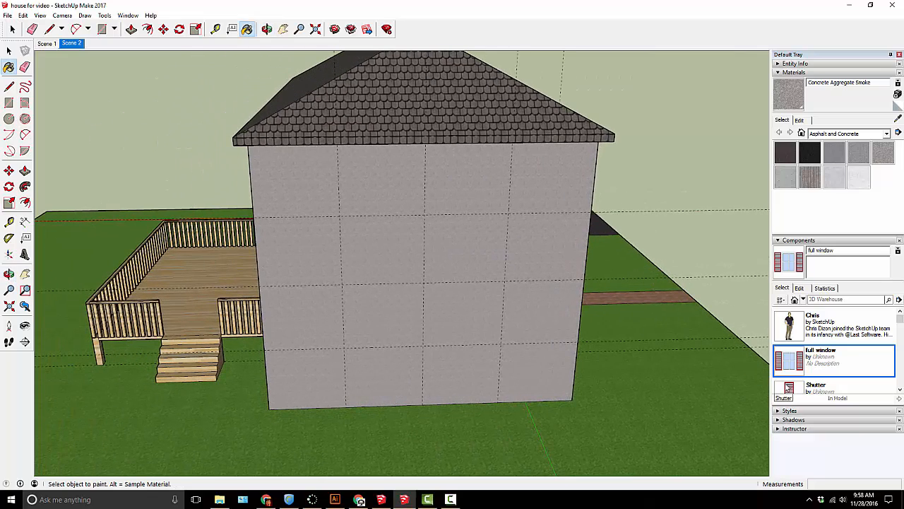
click(800, 363)
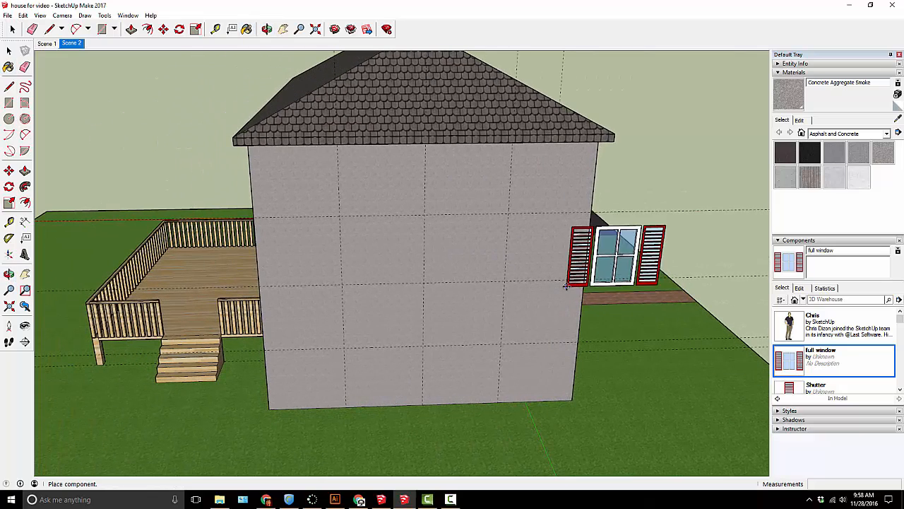
click(291, 249)
click(793, 372)
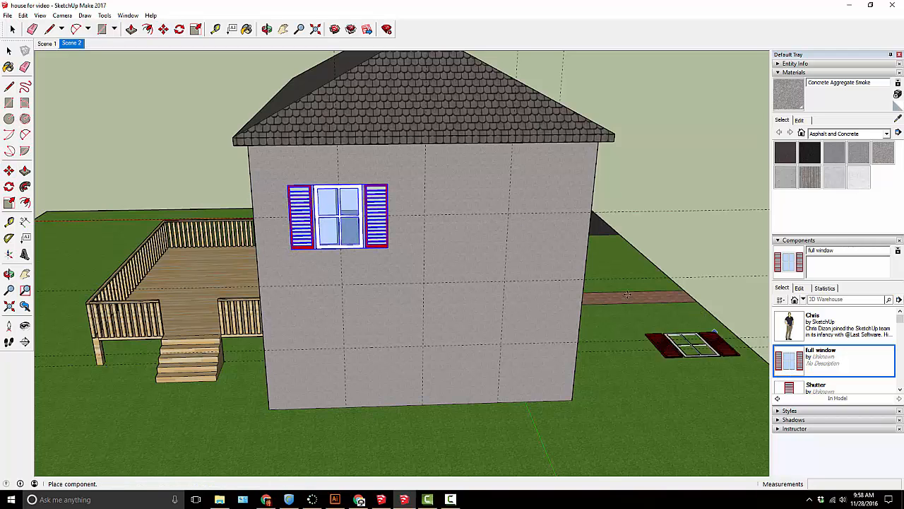
click(458, 246)
Place two more full window components on the side wall's lower storey, each roughly centred on an outer intersection of the lower horizontal guide.
scroll(482, 297, up, 2)
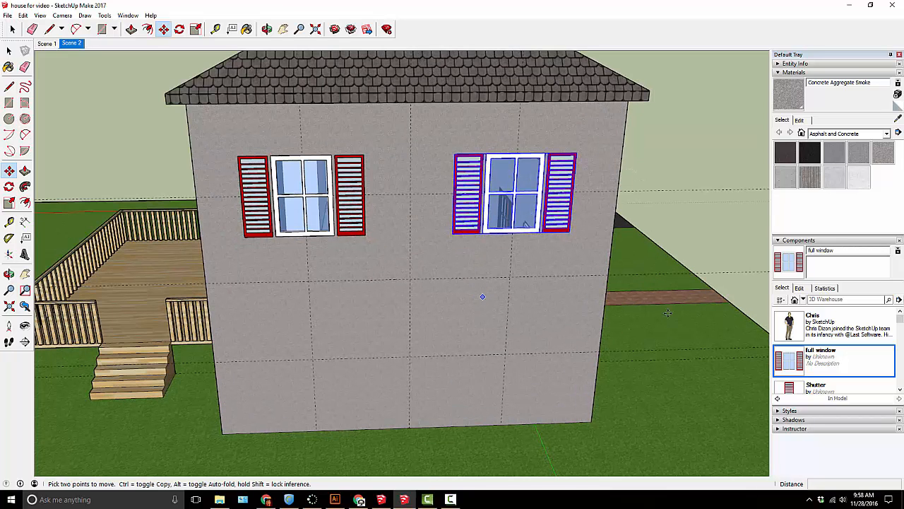
click(789, 369)
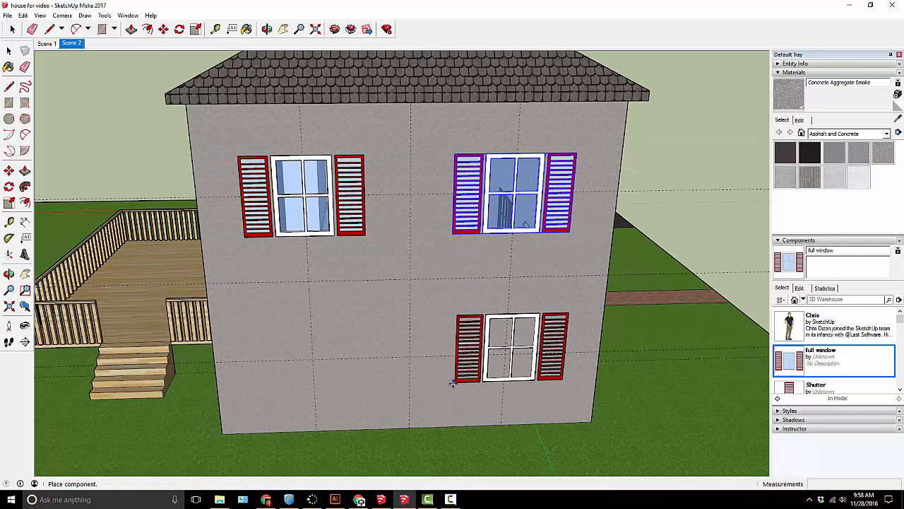
click(448, 387)
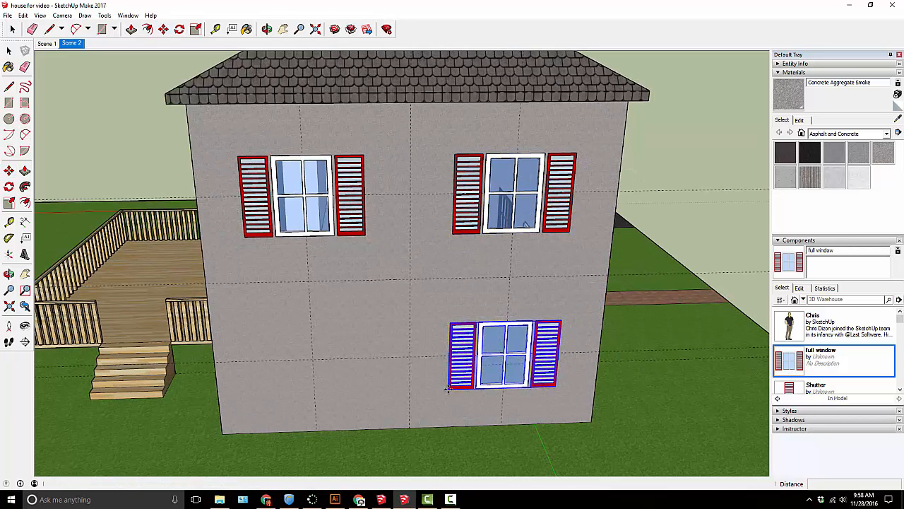
click(787, 362)
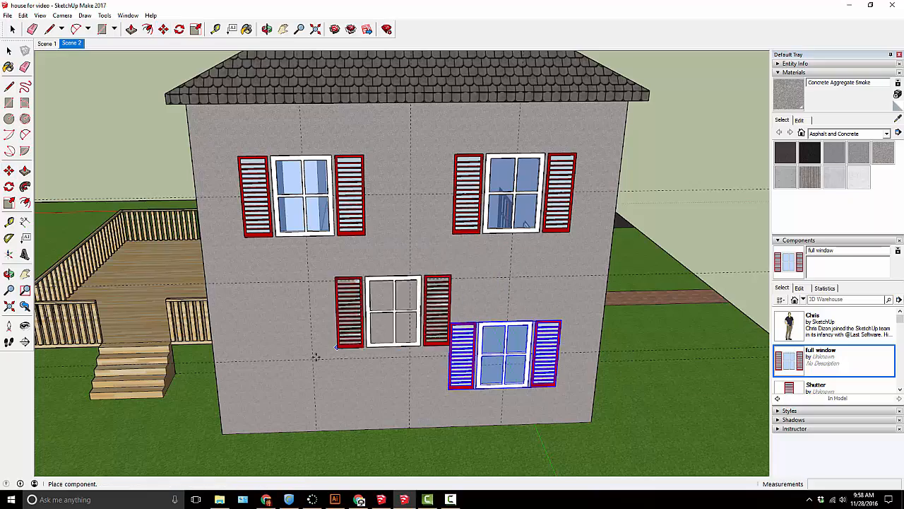
click(256, 395)
middle_drag(256, 395, 261, 222)
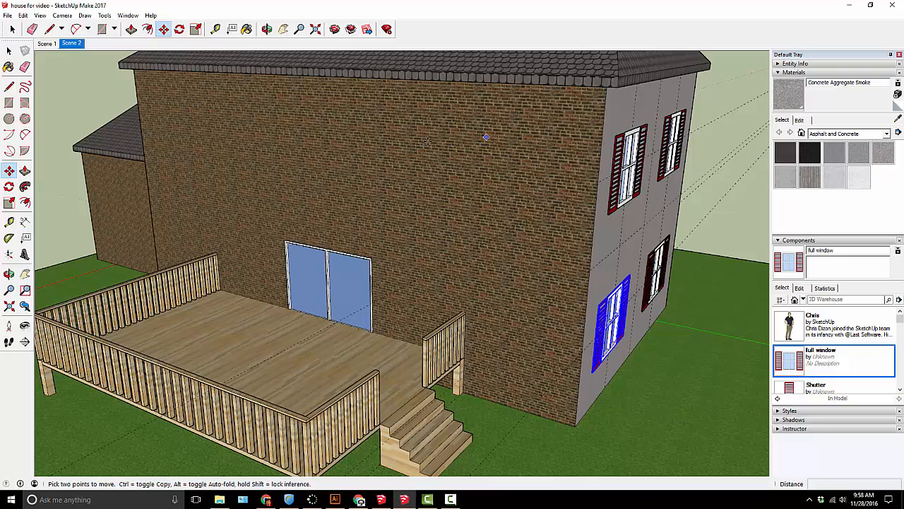
Sample the Brick Rough Dark material from the rear wall behind the deck and paint the gray side wall with it.
scroll(517, 149, down, 4)
middle_drag(531, 151, 541, 162)
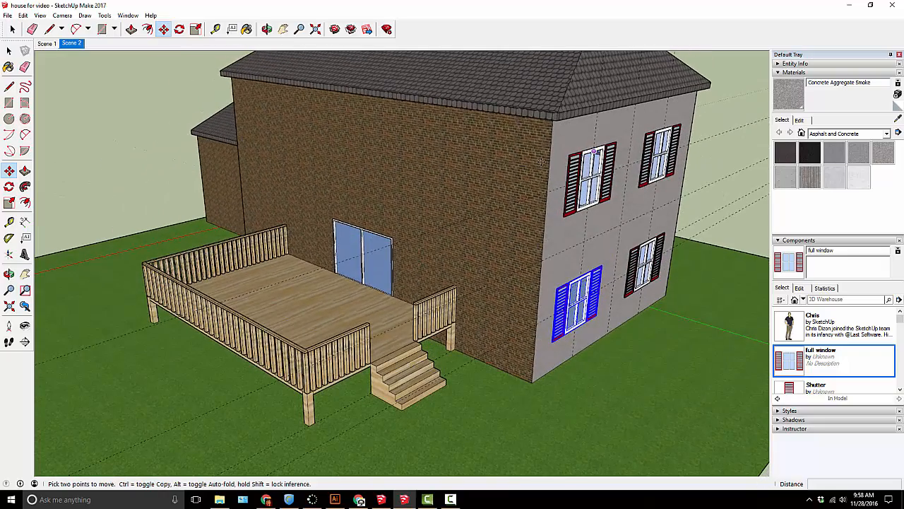
mouse_move(698, 236)
middle_down()
mouse_move(571, 202)
mouse_move(621, 226)
mouse_move(711, 214)
mouse_move(647, 220)
mouse_move(657, 225)
middle_up()
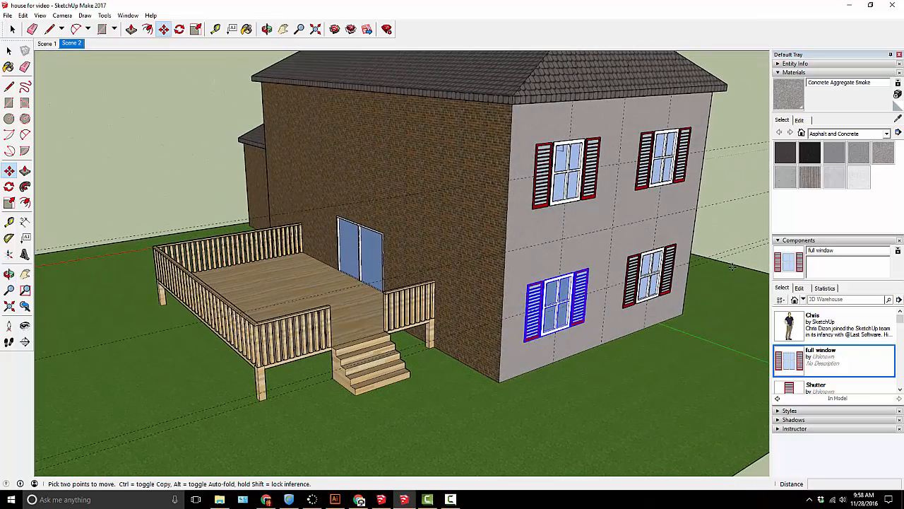
click(898, 119)
click(448, 151)
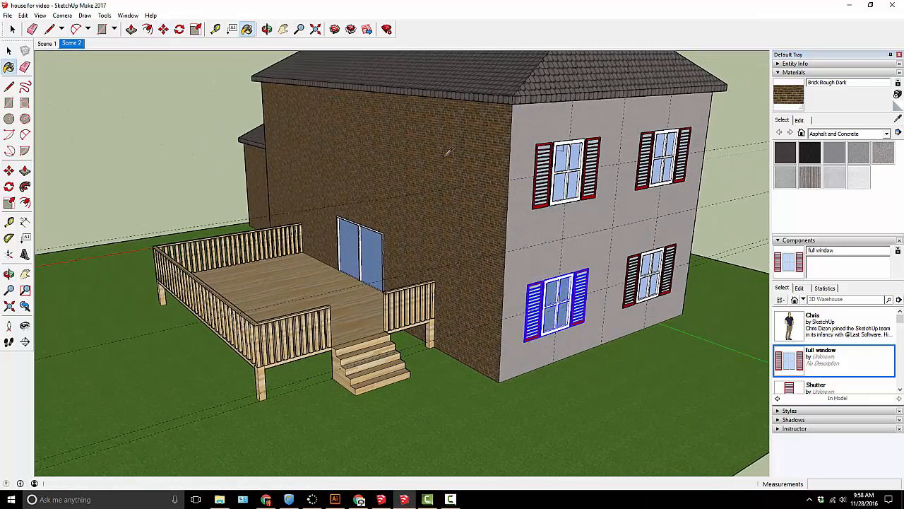
click(584, 159)
mouse_move(584, 159)
middle_down()
mouse_move(565, 192)
mouse_move(453, 195)
mouse_move(495, 194)
mouse_move(462, 194)
middle_up()
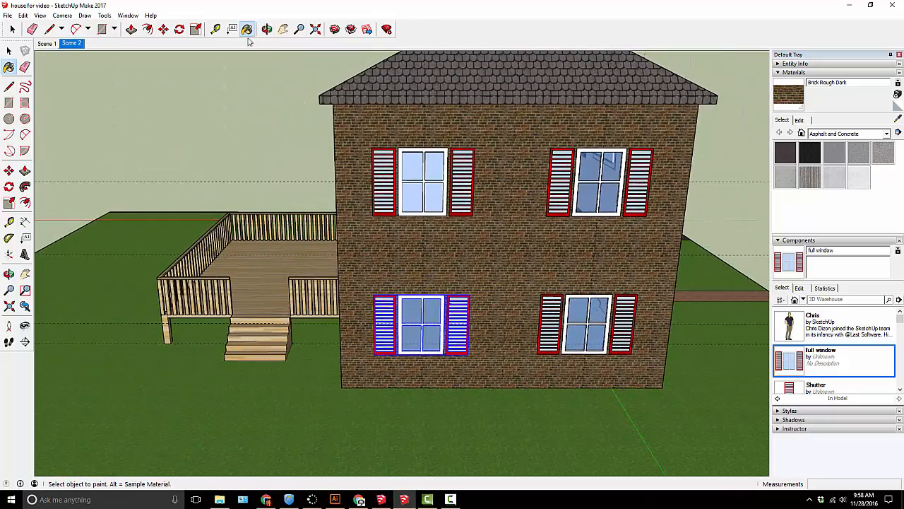
Examine the finished brick house from the side with the new windows, the deck side and the front.
mouse_move(290, 85)
middle_down()
mouse_move(363, 145)
mouse_move(641, 206)
mouse_move(396, 195)
mouse_move(345, 164)
middle_up()
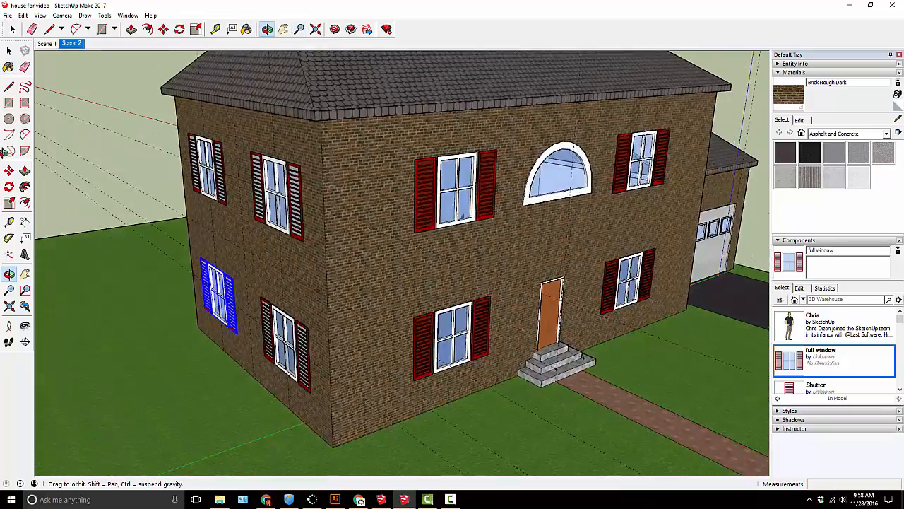
mouse_move(243, 185)
middle_down()
mouse_move(509, 221)
mouse_move(640, 187)
middle_up()
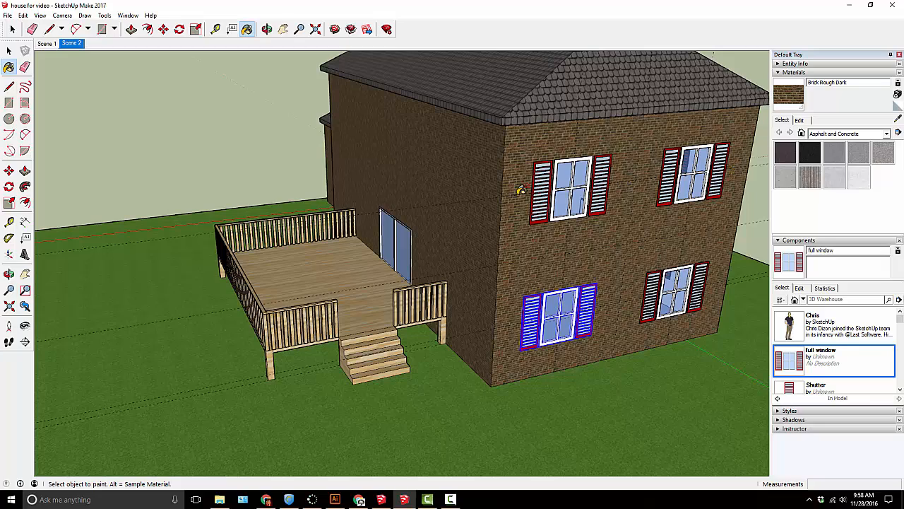
scroll(667, 214, down, 3)
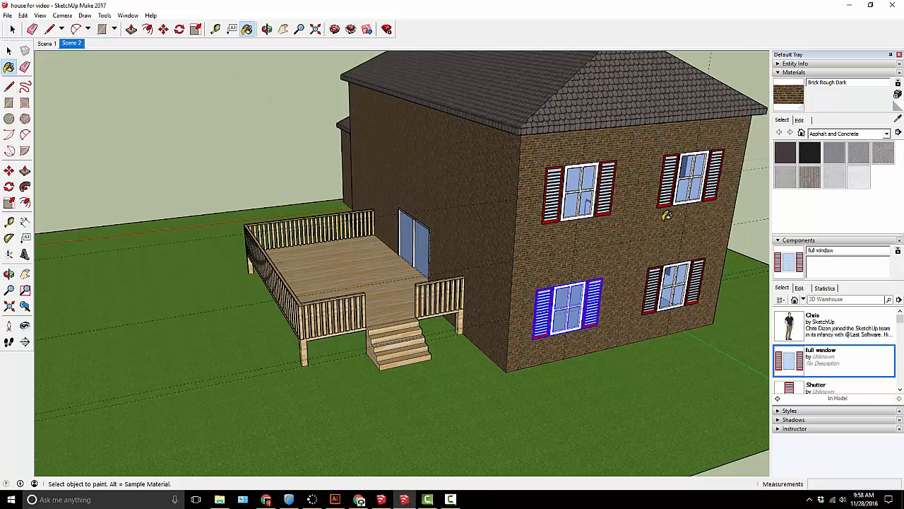
mouse_move(604, 209)
shift+middle_down()
mouse_move(343, 207)
mouse_move(351, 210)
shift+middle_up()
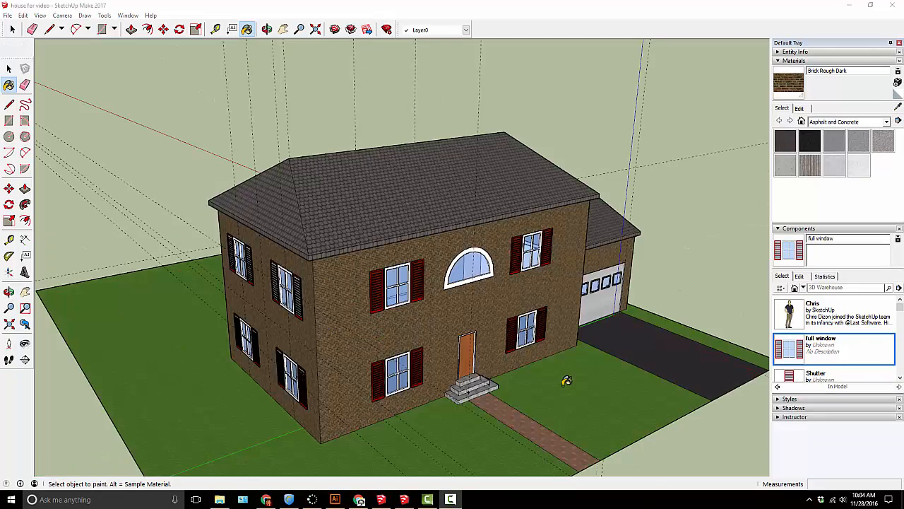
scroll(523, 332, down, 2)
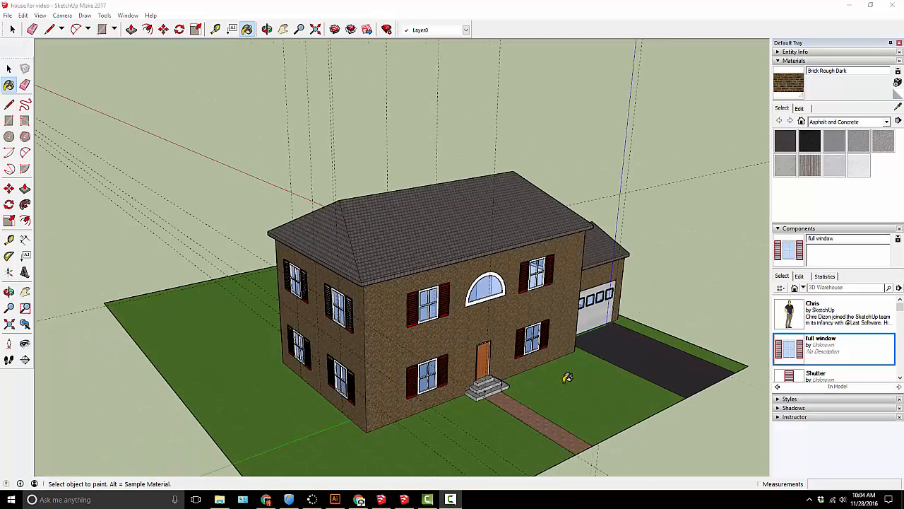
scroll(567, 377, up, 5)
mouse_move(604, 400)
middle_down()
mouse_move(631, 388)
mouse_move(544, 335)
middle_up()
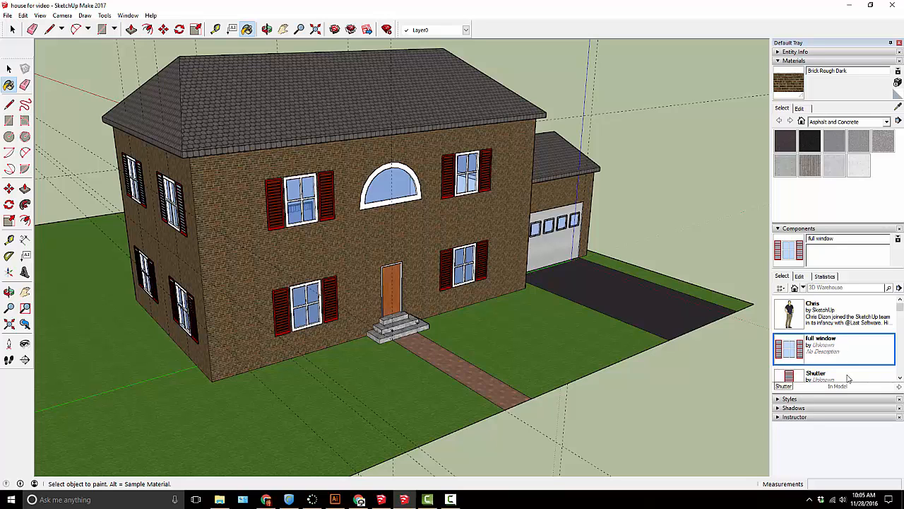
middle_drag(647, 277, 368, 203)
mouse_move(292, 192)
middle_down()
mouse_move(297, 201)
mouse_move(360, 219)
mouse_move(293, 226)
mouse_move(141, 212)
mouse_move(186, 217)
middle_up()
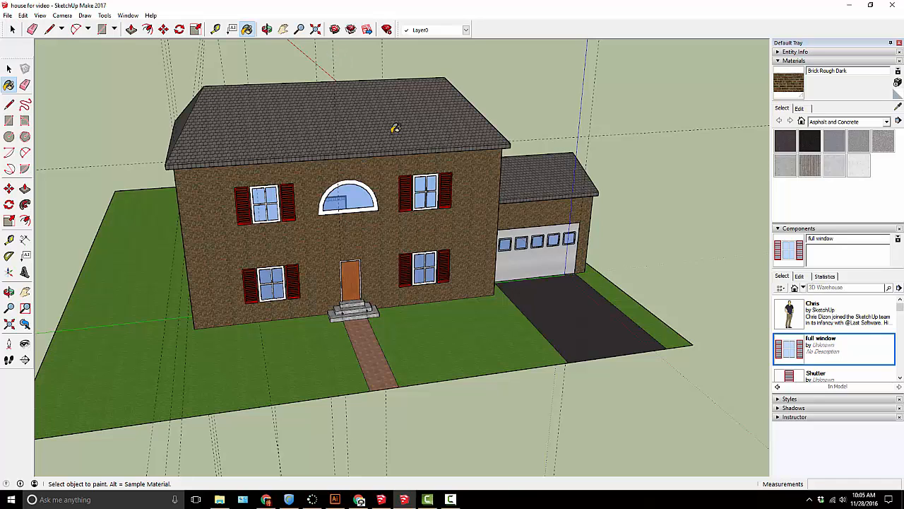
Search the 3D Warehouse components for "tree" and look through the first page of results.
click(821, 289)
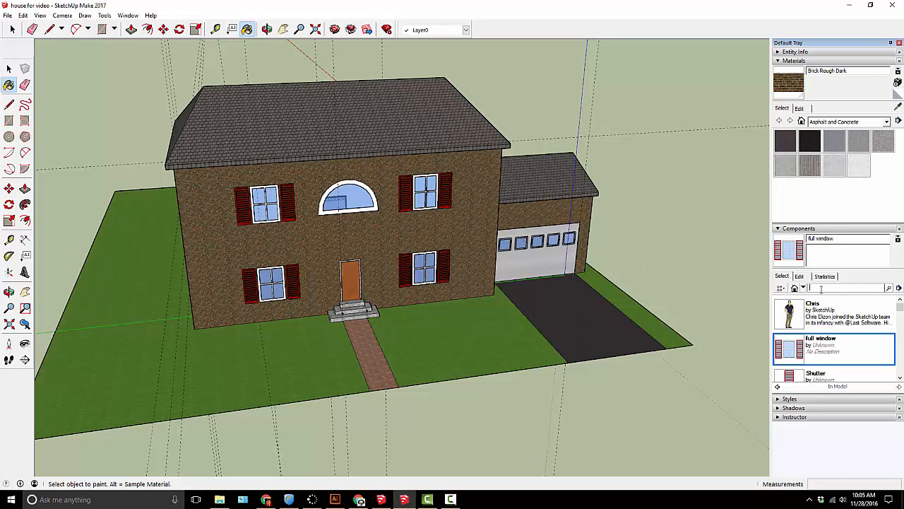
text(s)
key(Return)
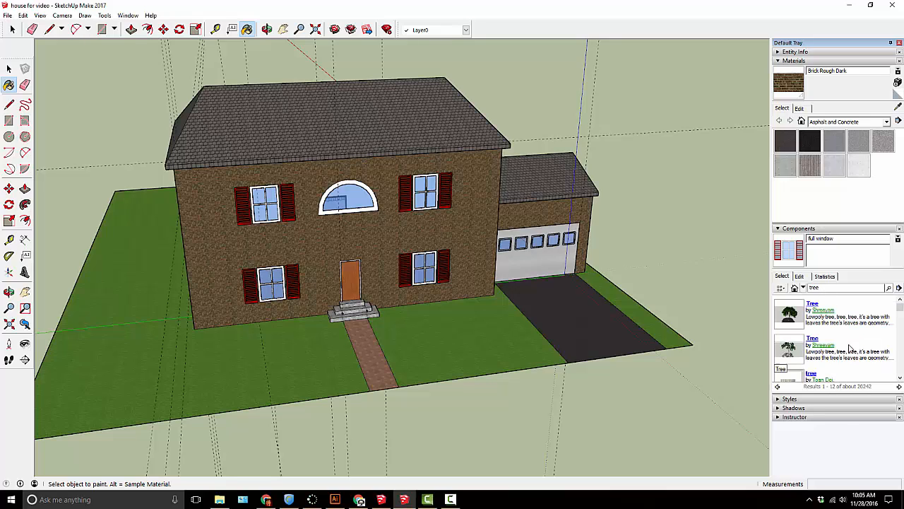
scroll(851, 340, down, 3)
scroll(851, 340, down, 3)
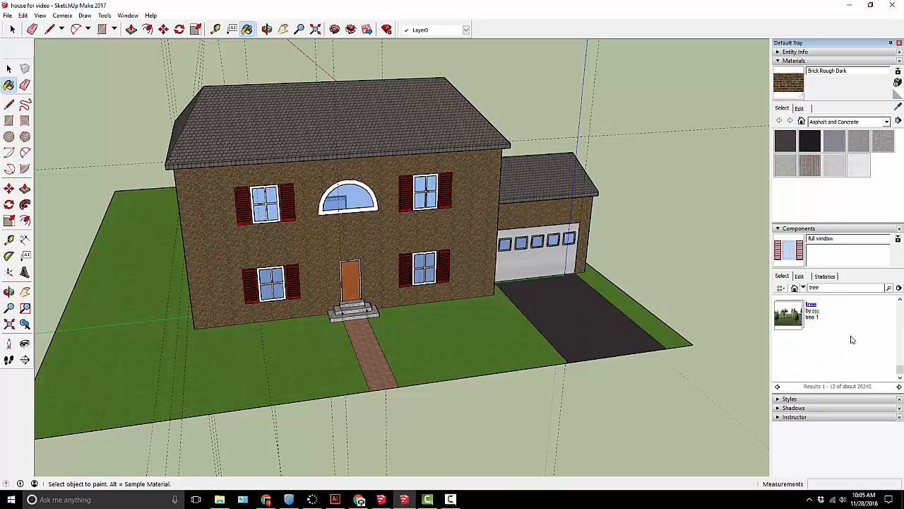
scroll(851, 340, up, 10)
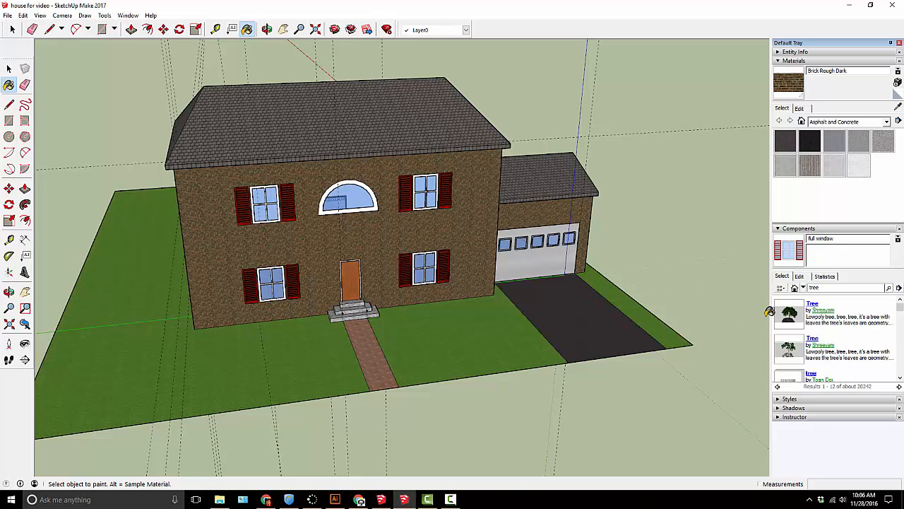
Check the list of available toolbars without changing it, and show the Layers panel in the default tray.
scroll(642, 182, down, 2)
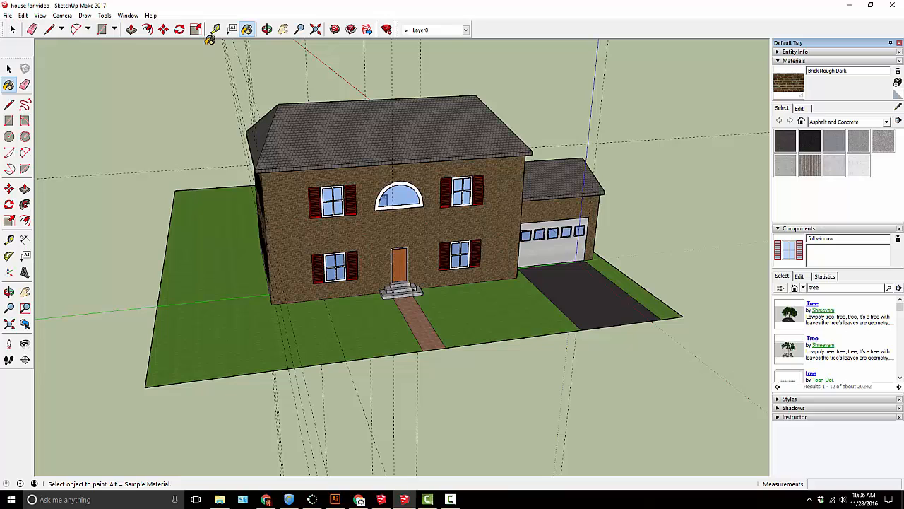
click(137, 17)
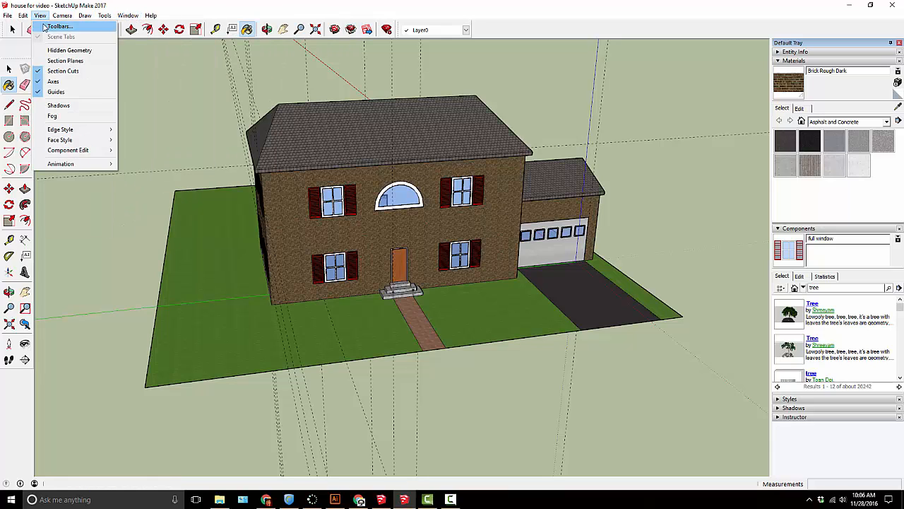
click(60, 26)
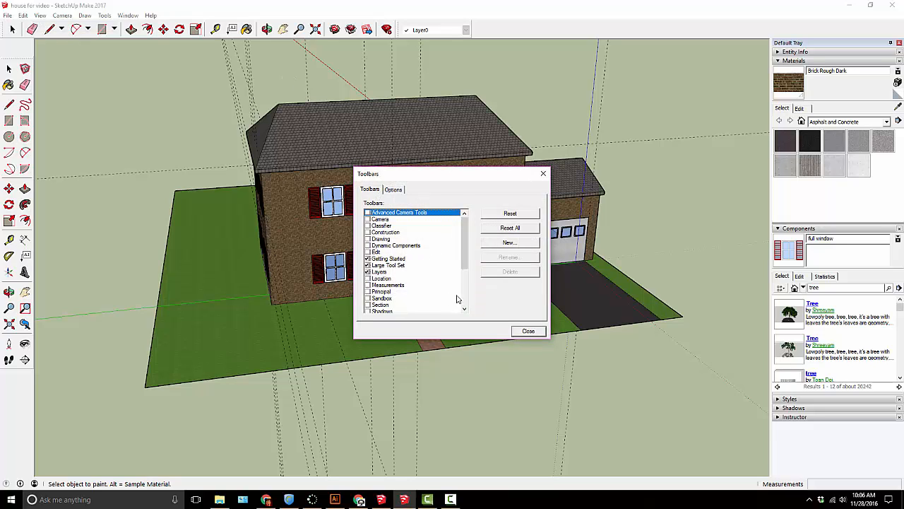
click(533, 333)
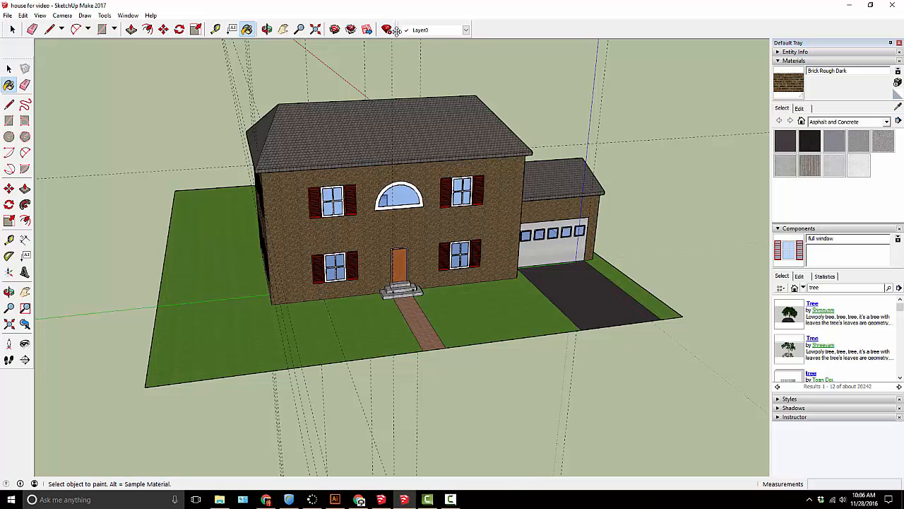
drag(400, 30, 431, 31)
click(127, 15)
mouse_move(138, 27)
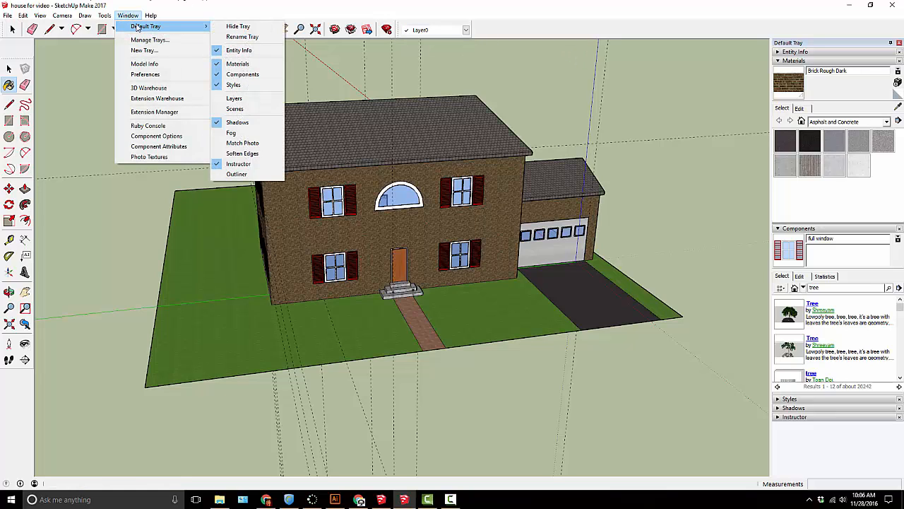
click(265, 98)
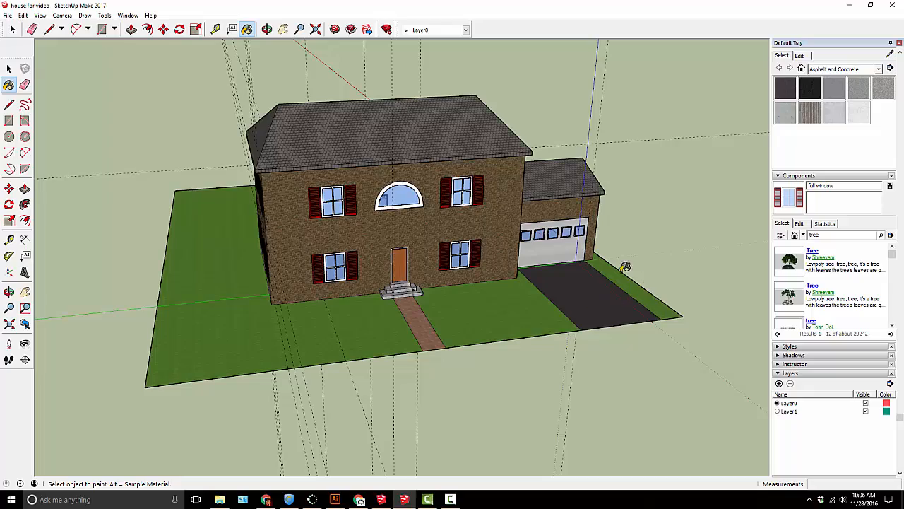
Place the first Tree component from the search results on the front lawn, near the left end of the house.
mouse_move(457, 236)
middle_down()
mouse_move(528, 277)
mouse_move(343, 281)
middle_up()
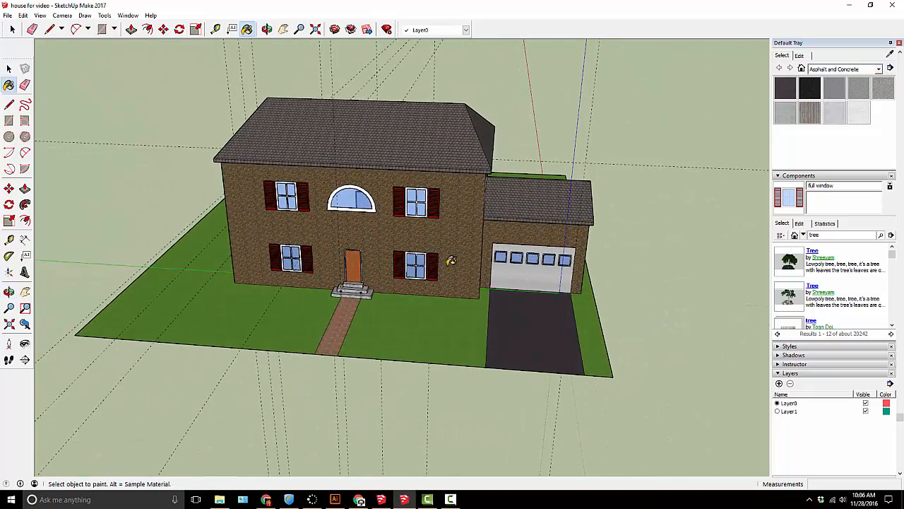
click(791, 403)
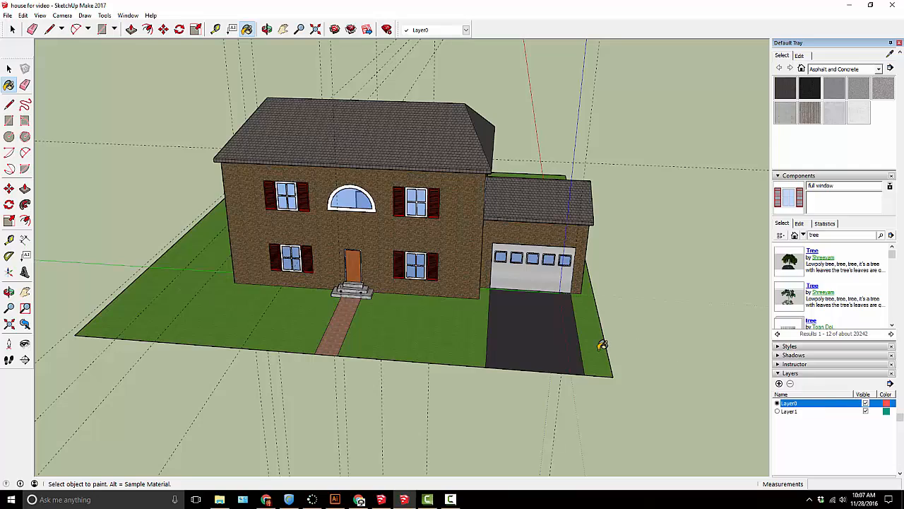
mouse_move(410, 331)
middle_down()
mouse_move(520, 358)
mouse_move(463, 342)
middle_up()
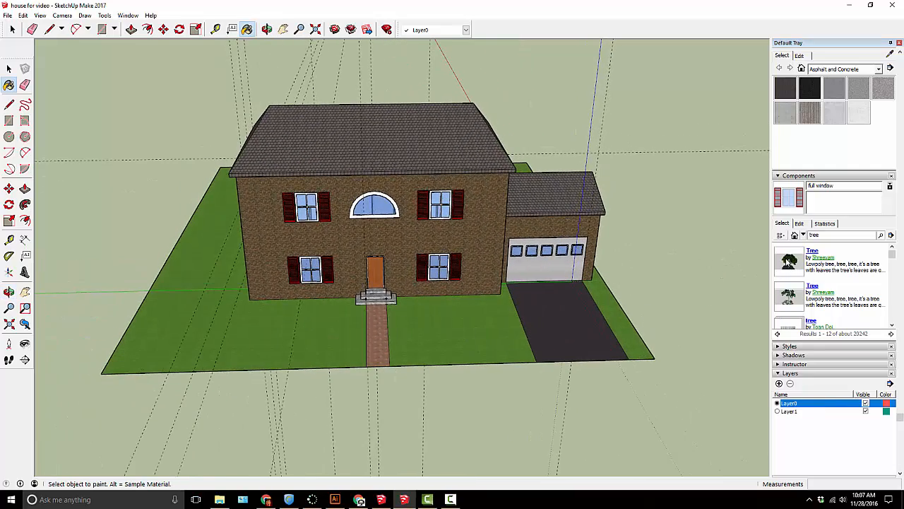
click(790, 262)
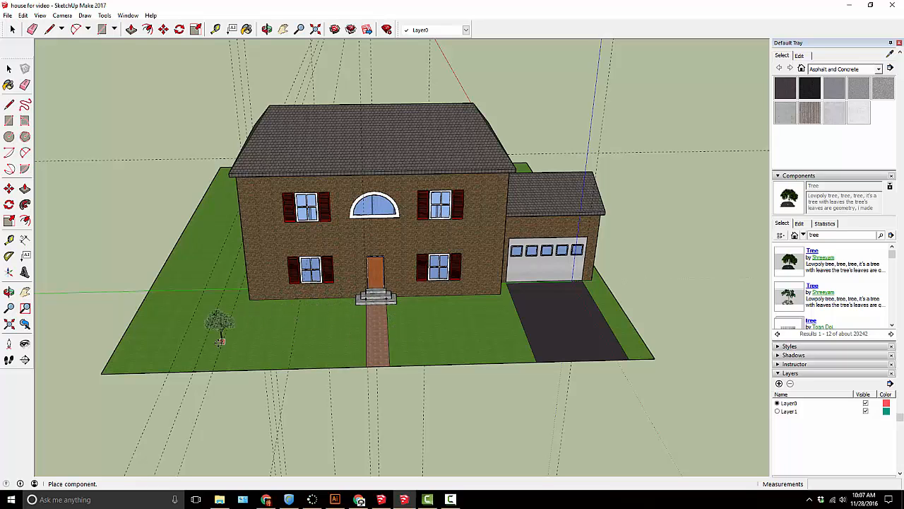
click(190, 342)
scroll(185, 344, up, 6)
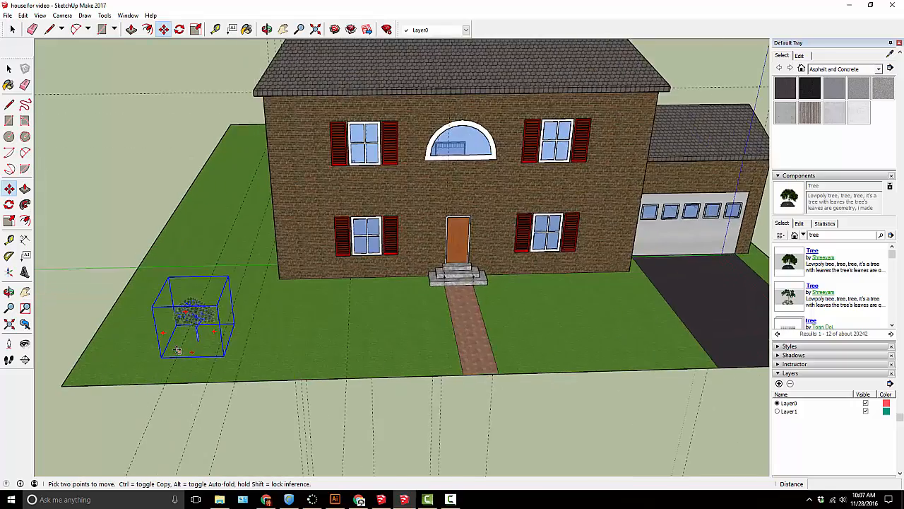
Scale the placed tree up uniformly from an upper corner of its bounding box to roughly twice its size.
middle_drag(195, 313, 268, 128)
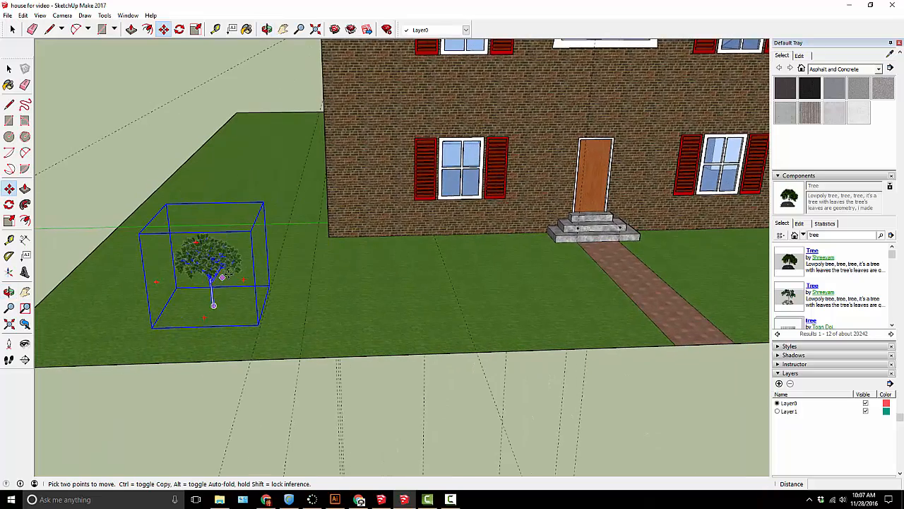
scroll(255, 110, down, 2)
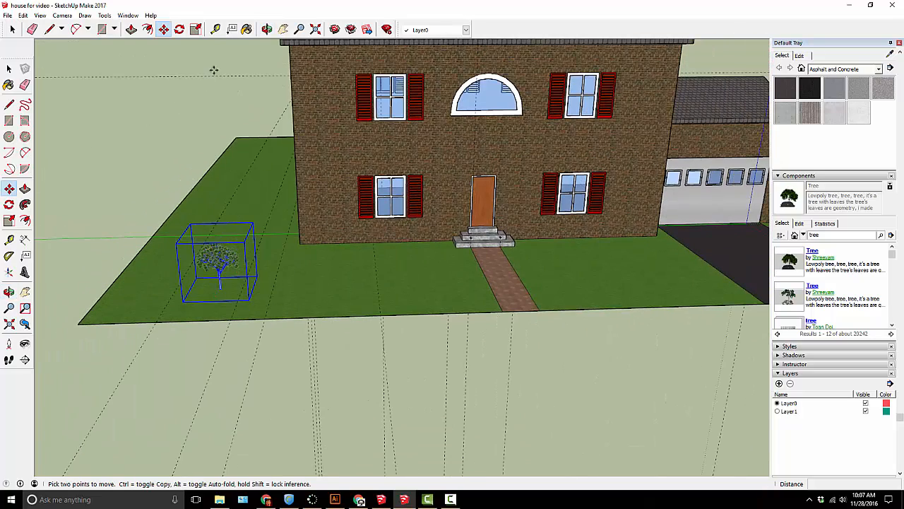
click(197, 30)
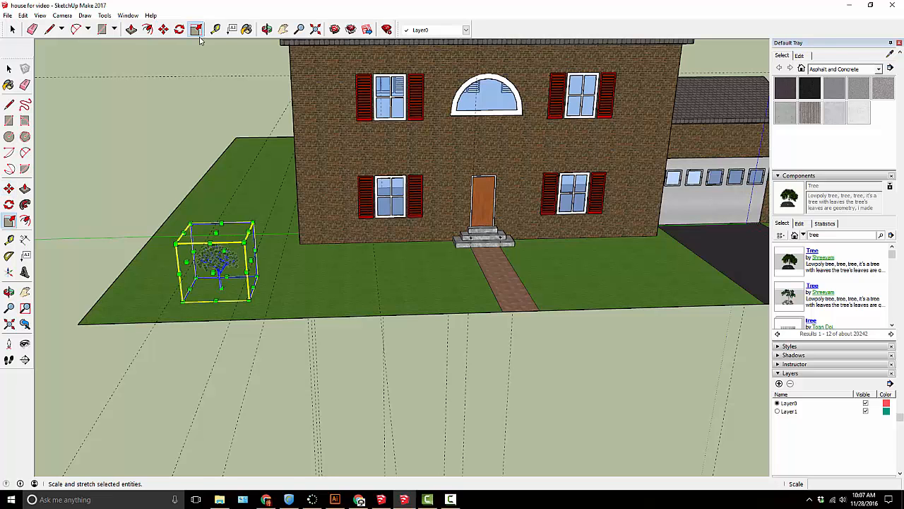
middle_drag(200, 232, 251, 136)
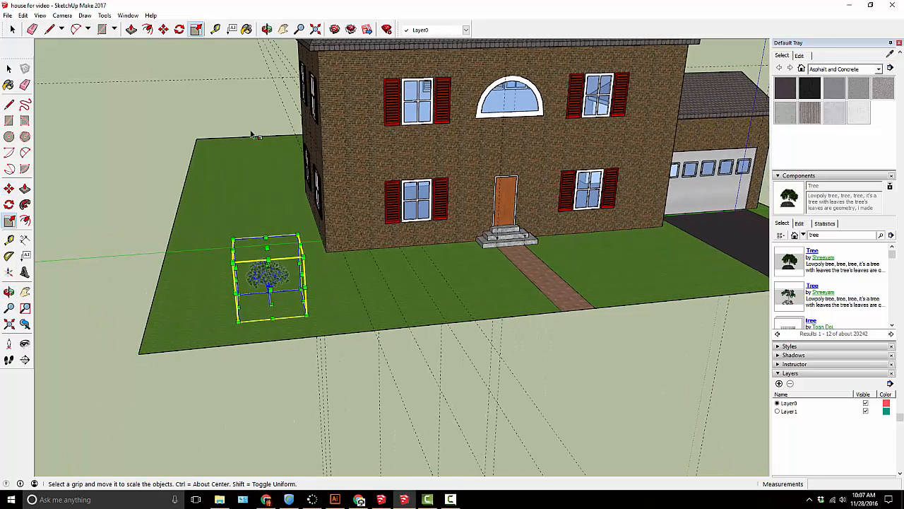
scroll(251, 136, up, 4)
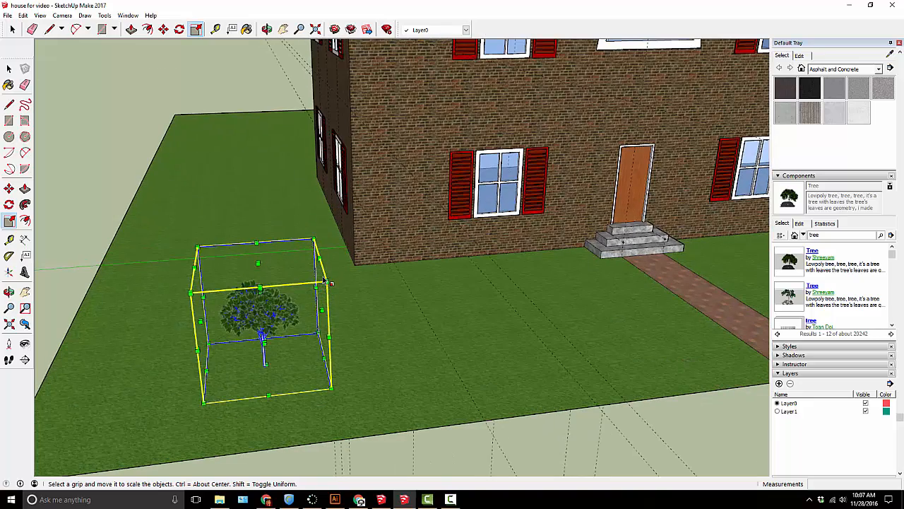
middle_drag(327, 282, 389, 294)
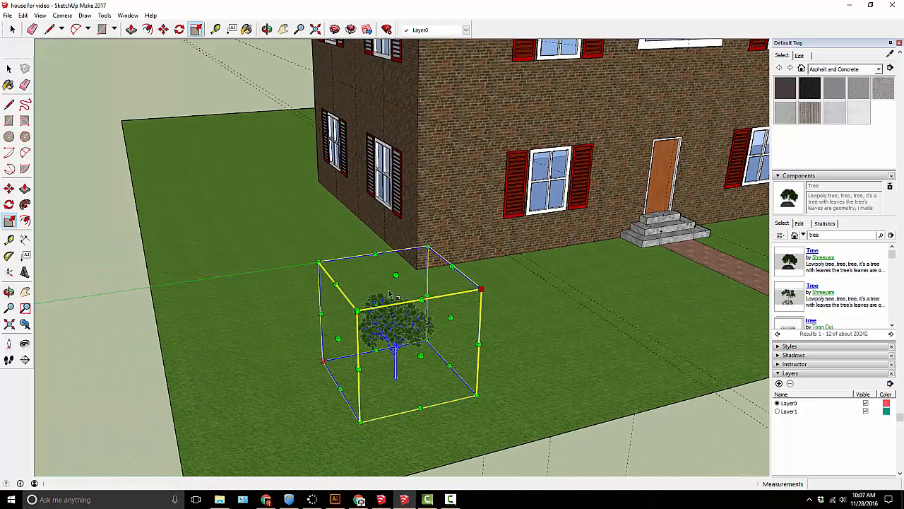
drag(481, 289, 699, 189)
middle_drag(696, 191, 454, 215)
scroll(479, 190, down, 3)
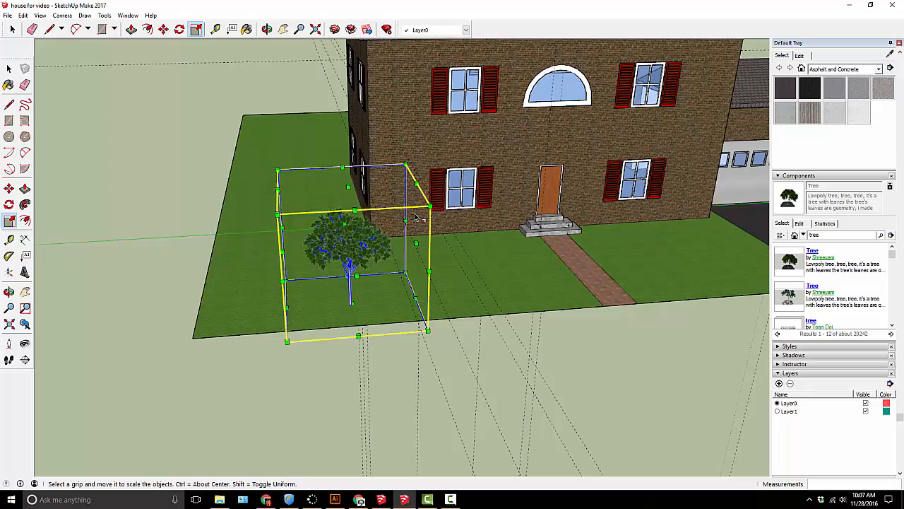
mouse_move(498, 253)
middle_down()
mouse_move(398, 243)
mouse_move(406, 234)
mouse_move(389, 224)
mouse_move(505, 242)
middle_up()
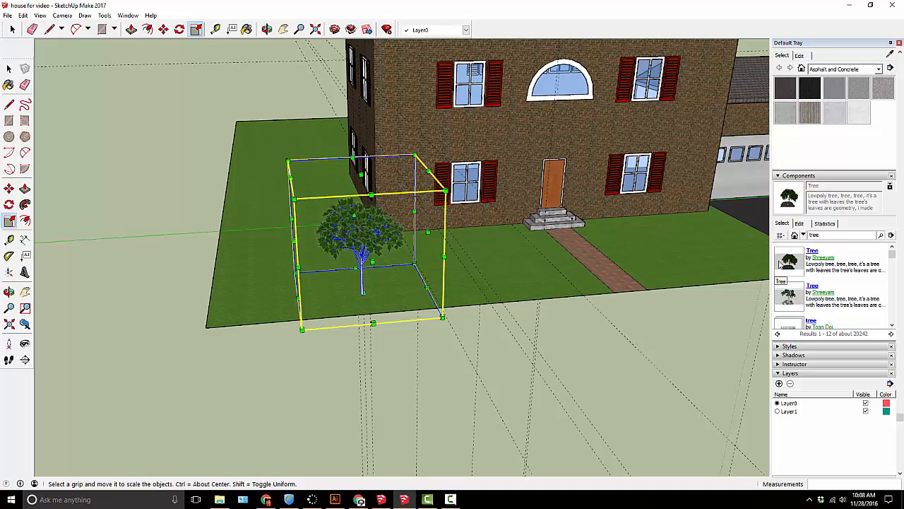
Expand the selected tree's Entity Info and assign the tree component to Layer1.
click(128, 15)
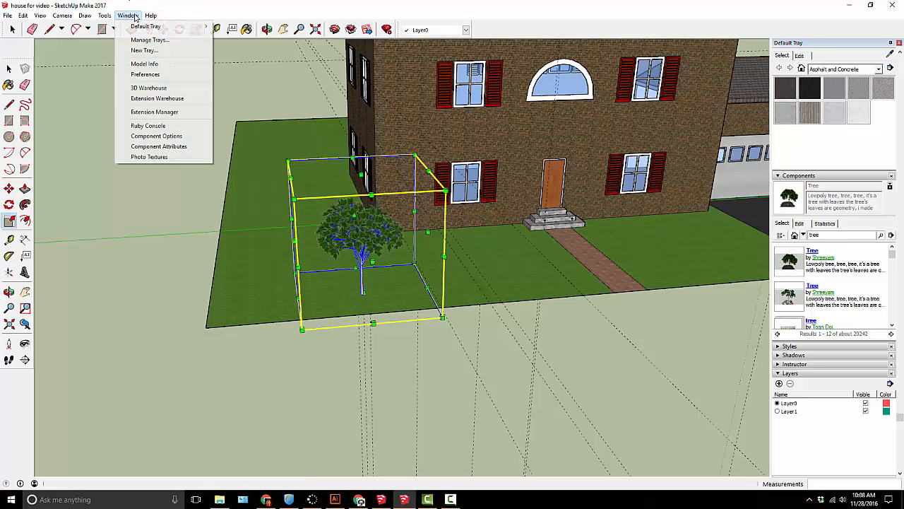
mouse_move(139, 26)
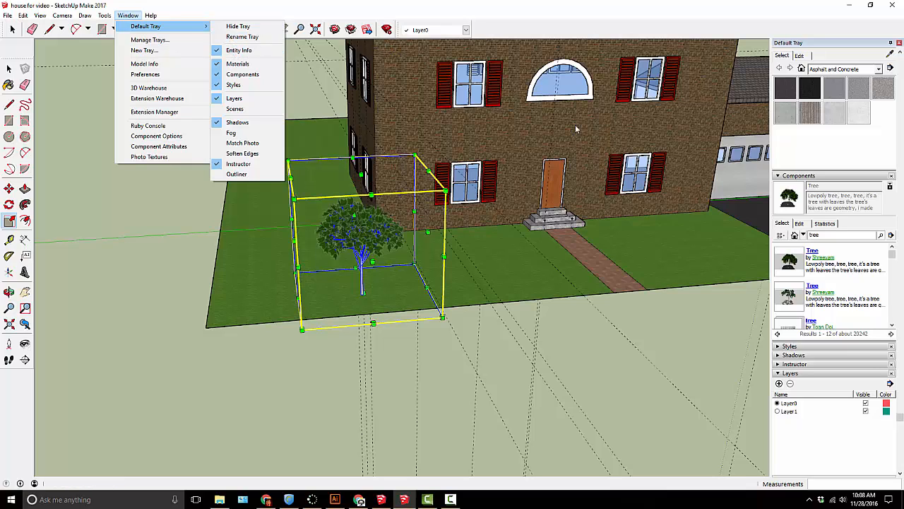
click(779, 180)
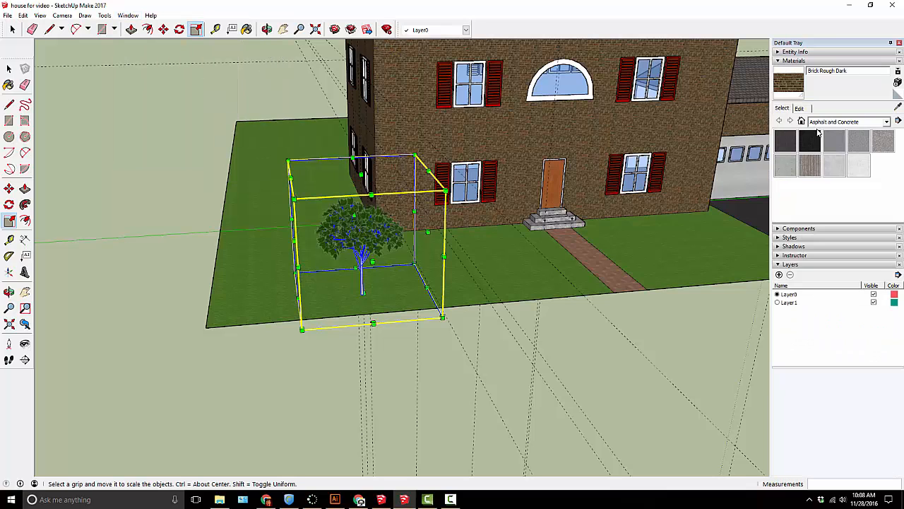
click(778, 51)
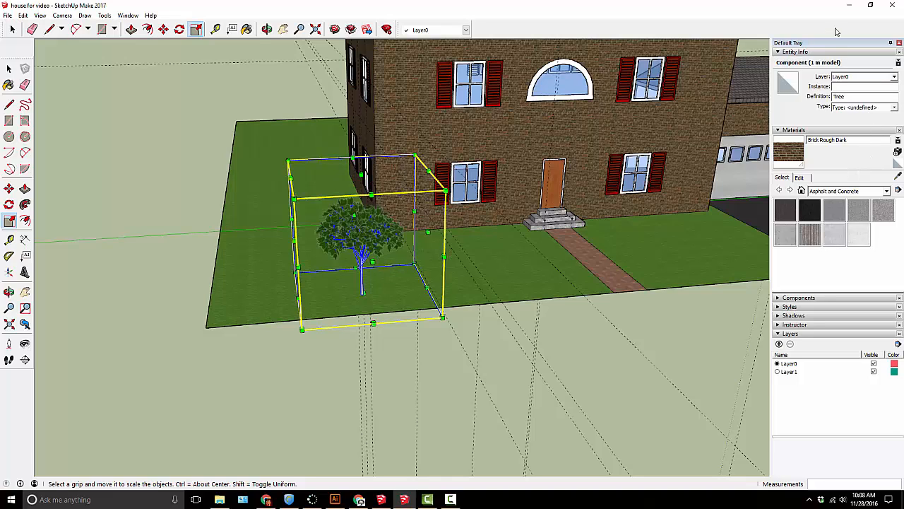
click(894, 77)
click(884, 91)
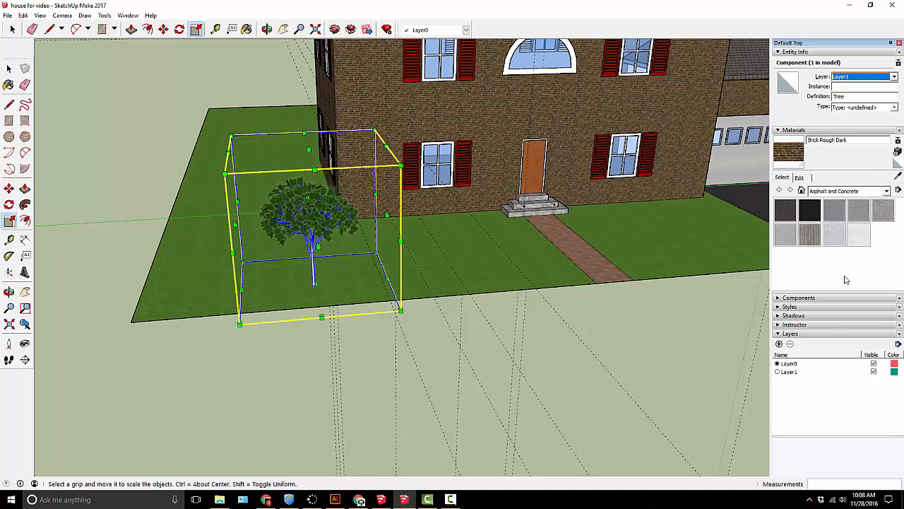
Hide Layer1 and examine the front slope of the main house's roof from above.
click(874, 372)
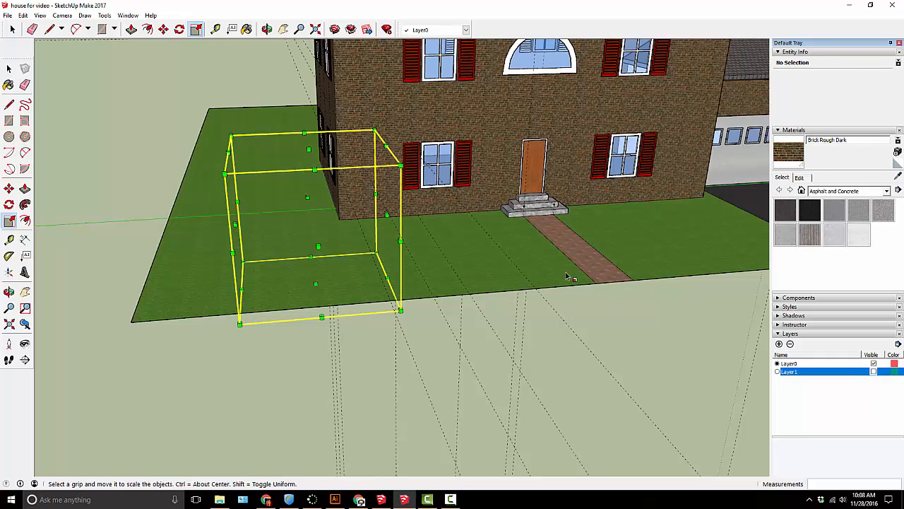
scroll(557, 251, down, 4)
middle_drag(557, 250, 532, 274)
key(s)
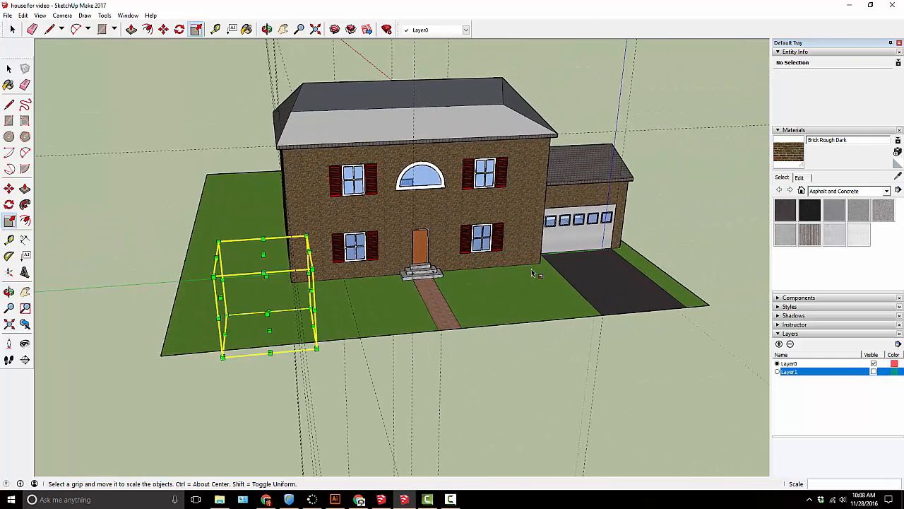
middle_drag(314, 205, 285, 157)
scroll(248, 219, up, 4)
scroll(284, 151, down, 3)
middle_drag(278, 99, 316, 155)
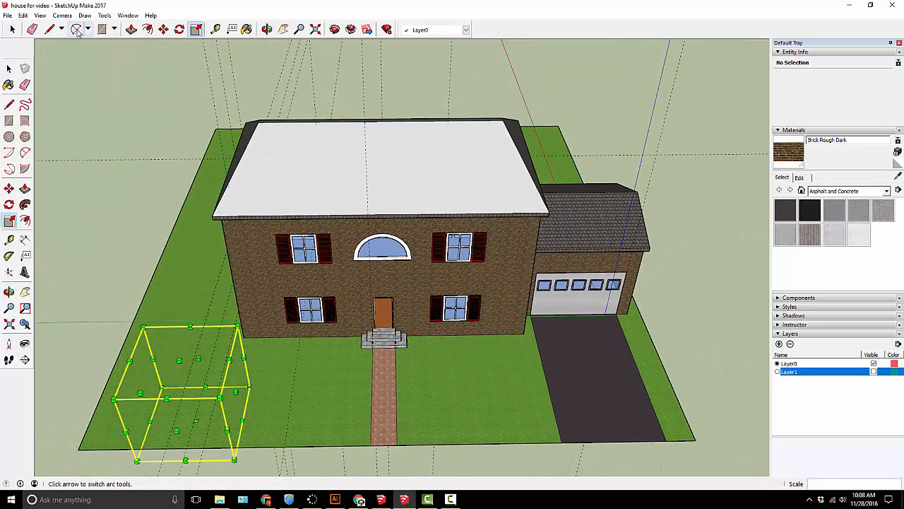
Try to rebuild the front face of the main roof by tracing lines along its two hips, eave and ridge.
click(51, 29)
scroll(262, 114, up, 5)
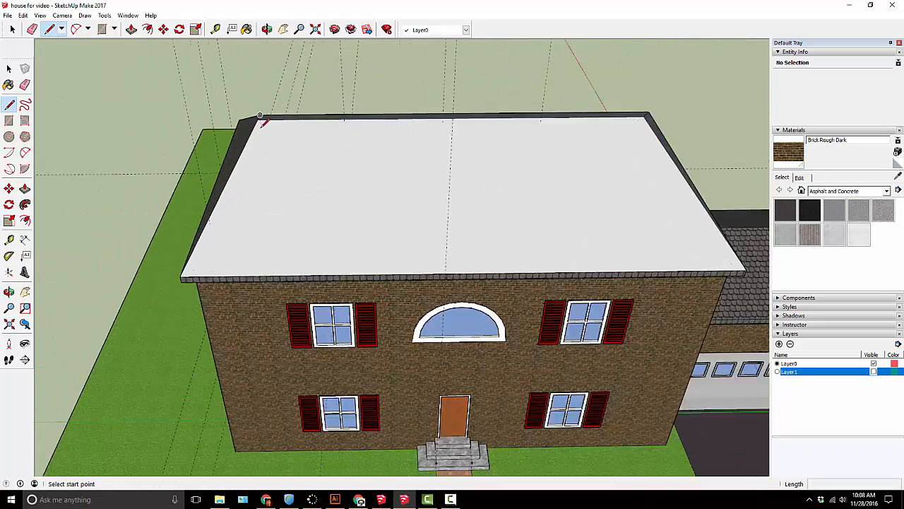
click(259, 106)
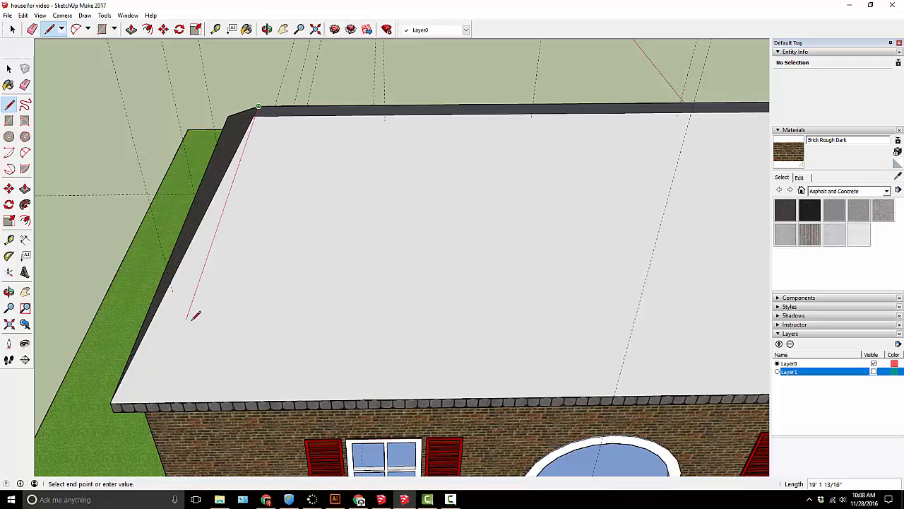
click(113, 401)
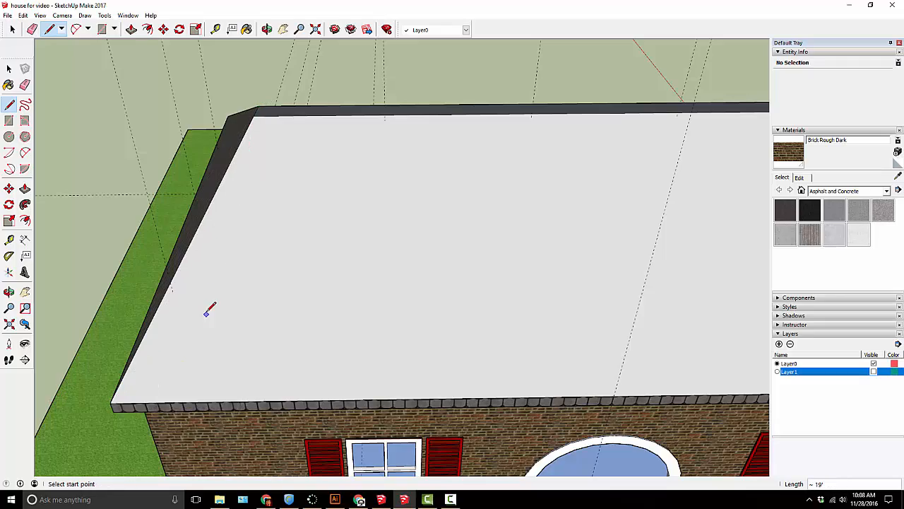
scroll(389, 308, down, 5)
middle_drag(389, 309, 220, 181)
click(219, 180)
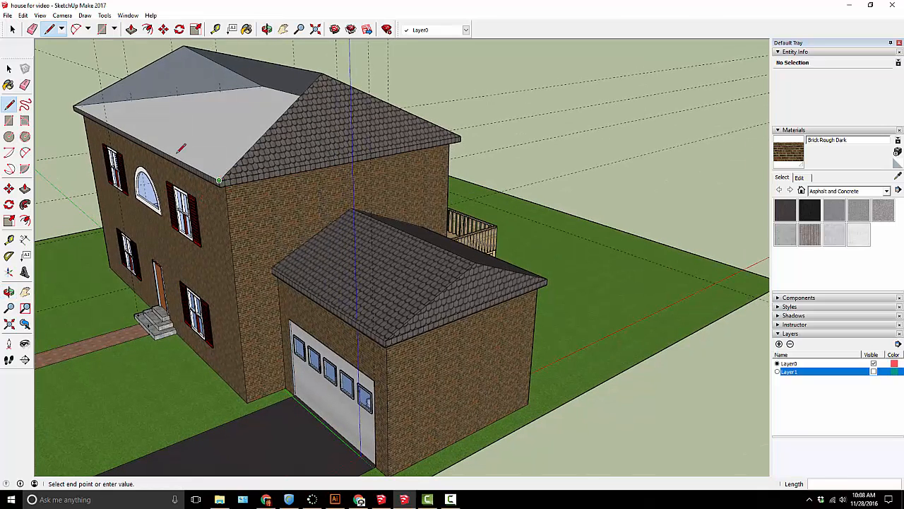
click(74, 107)
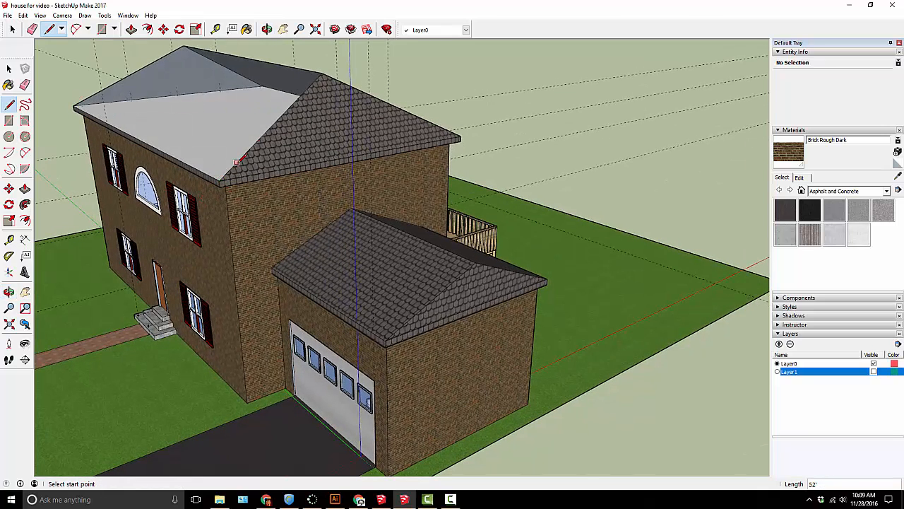
click(219, 181)
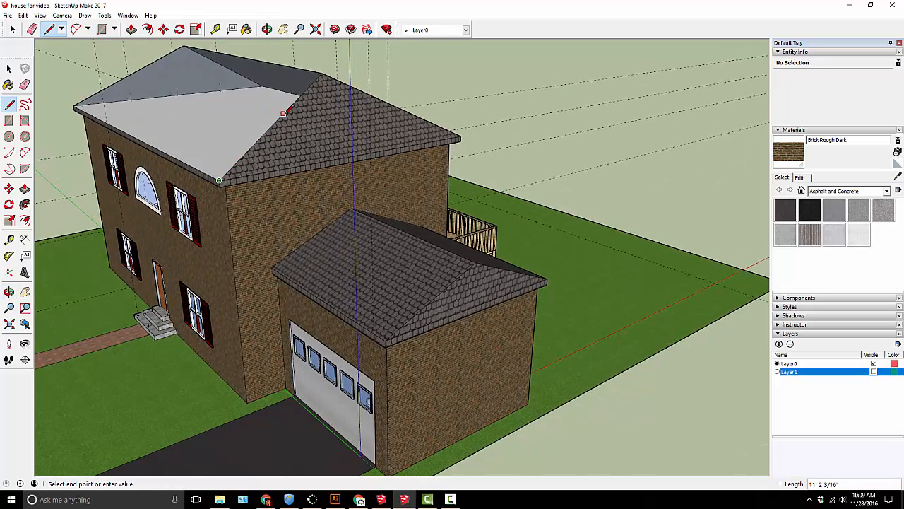
click(326, 74)
click(325, 74)
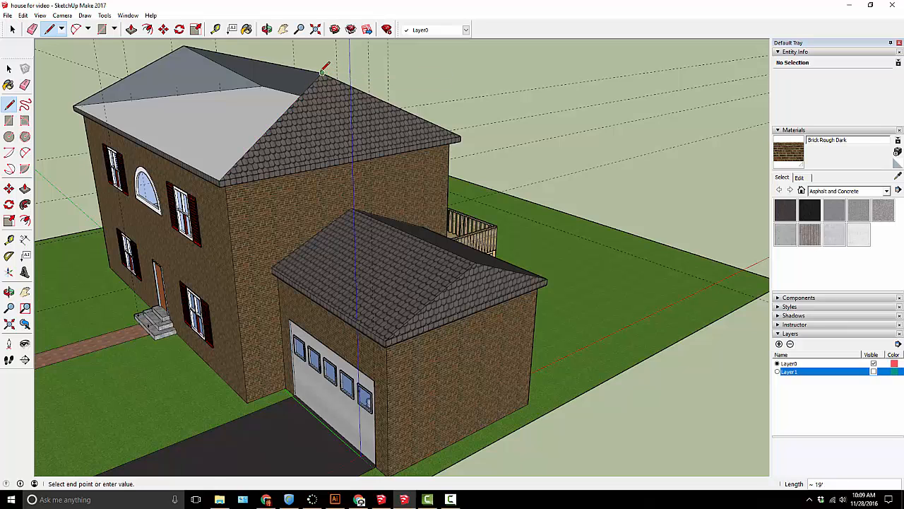
click(183, 46)
Toggle Layer1's visibility several times to check which parts of the model belong to it, and leave it visible.
scroll(183, 45, down, 3)
mouse_move(212, 66)
middle_down()
mouse_move(233, 106)
mouse_move(205, 180)
mouse_move(408, 191)
mouse_move(682, 188)
mouse_move(313, 195)
mouse_move(233, 183)
middle_up()
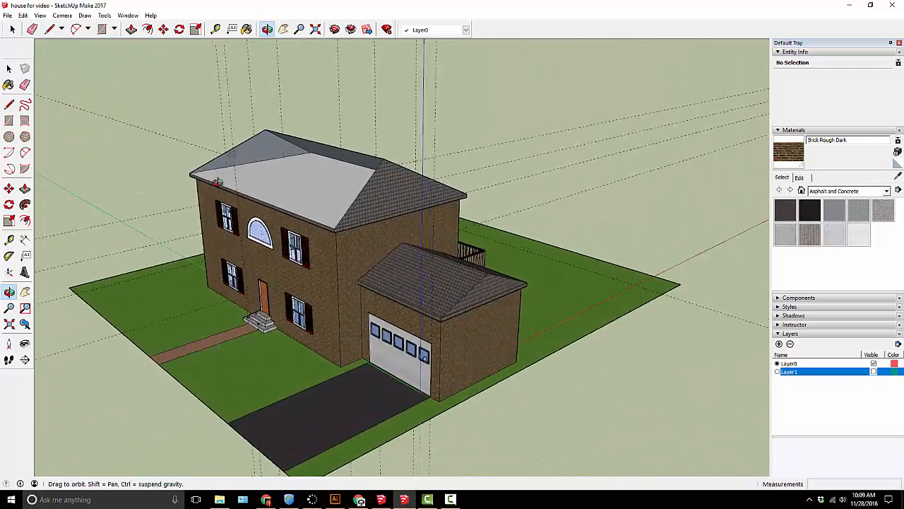
scroll(225, 180, up, 5)
scroll(444, 242, down, 5)
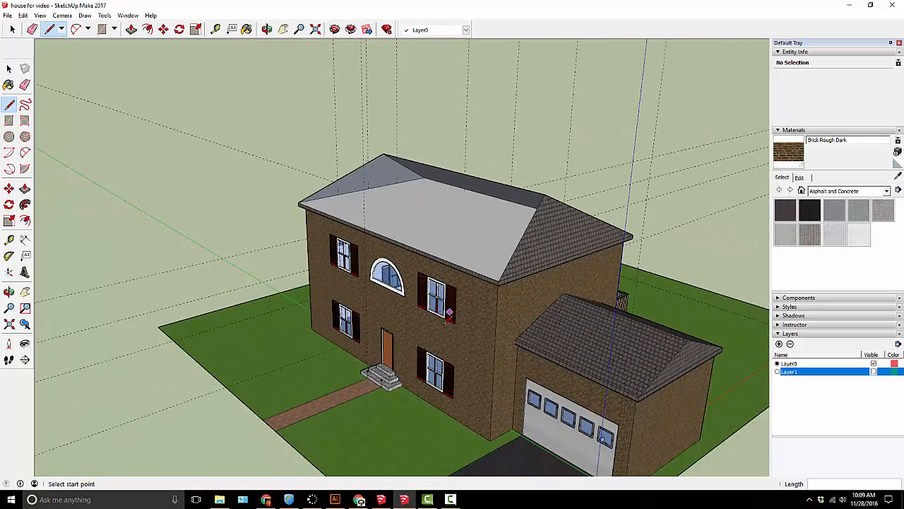
middle_drag(444, 242, 472, 281)
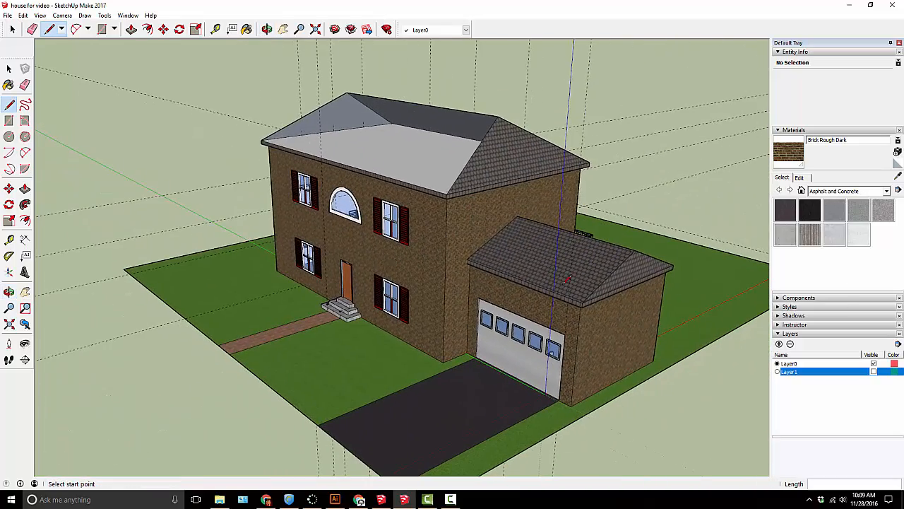
middle_drag(253, 280, 420, 294)
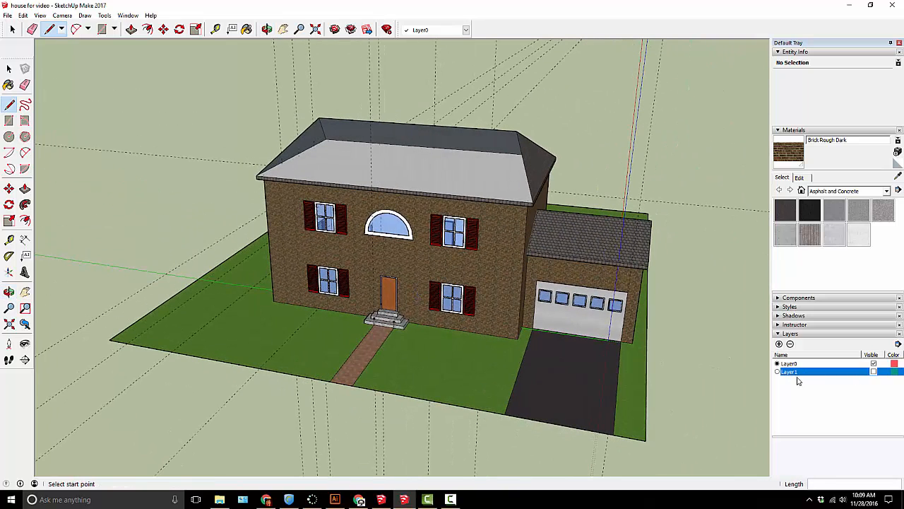
click(874, 372)
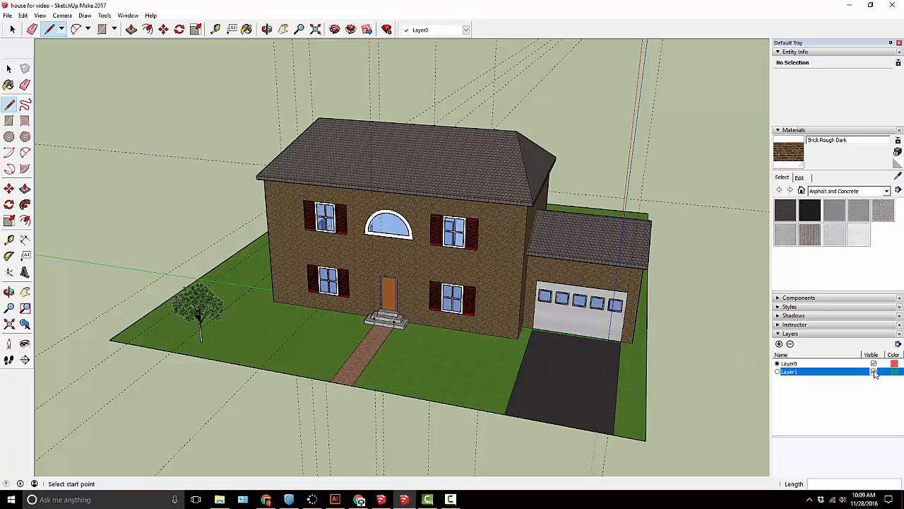
click(874, 372)
click(874, 372)
click(874, 372)
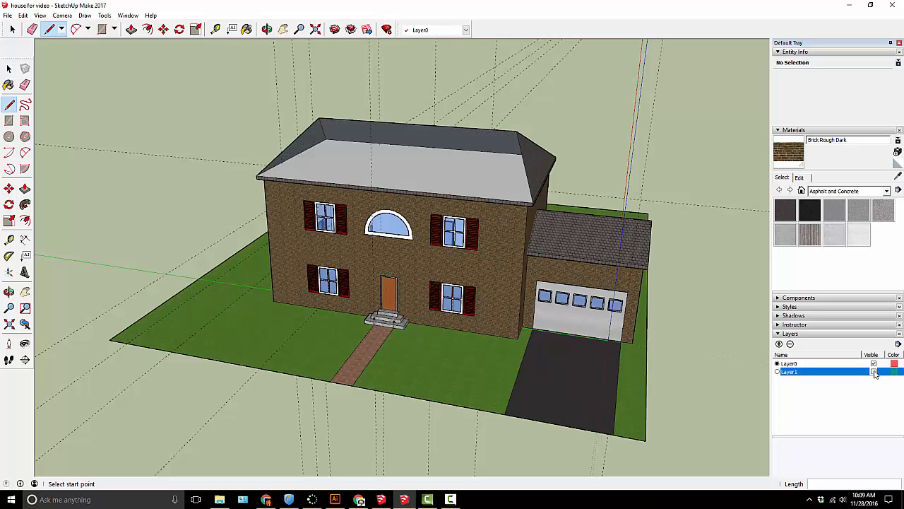
click(874, 372)
click(874, 372)
click(874, 372)
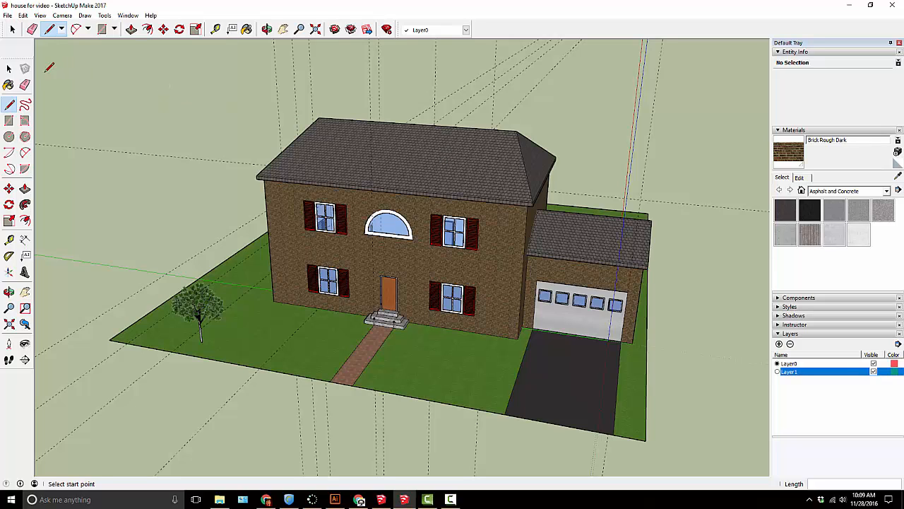
Select the front face of the main roof and reassign it to Layer0.
click(9, 69)
click(357, 135)
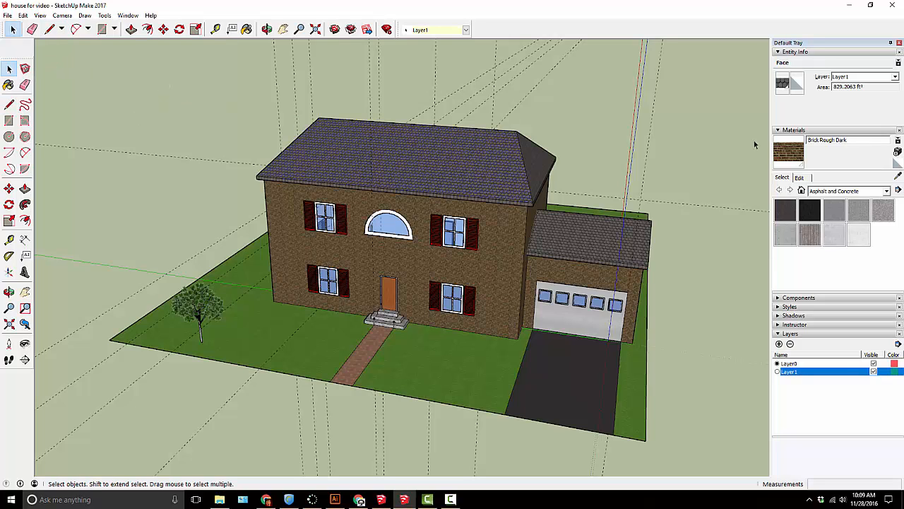
click(853, 77)
click(854, 86)
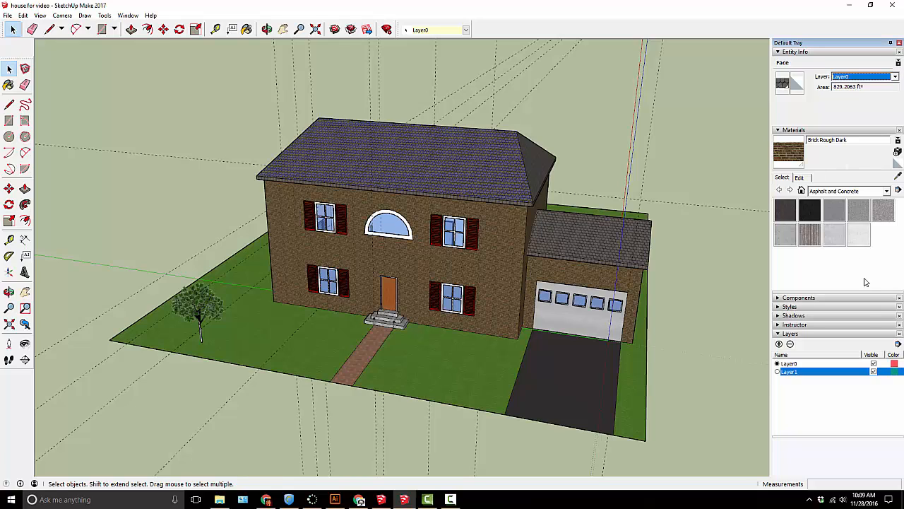
Toggle Layer1 off and on to verify the roof face's new layer assignment, leave it visible, and highlight Layer0.
click(874, 372)
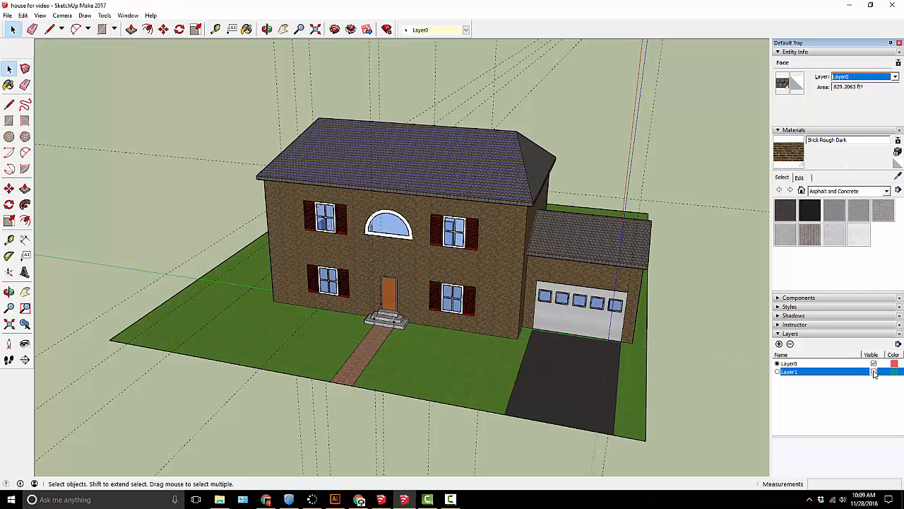
click(874, 371)
click(874, 372)
click(874, 372)
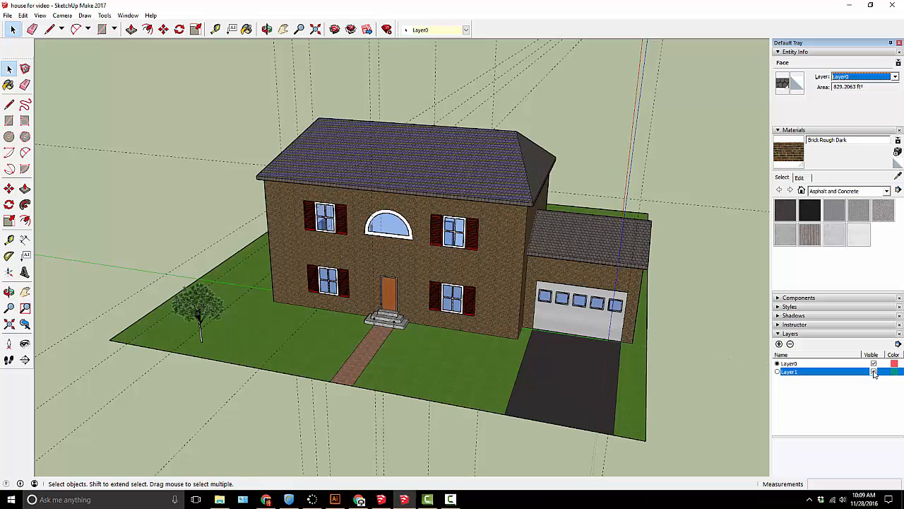
middle_drag(484, 348, 750, 355)
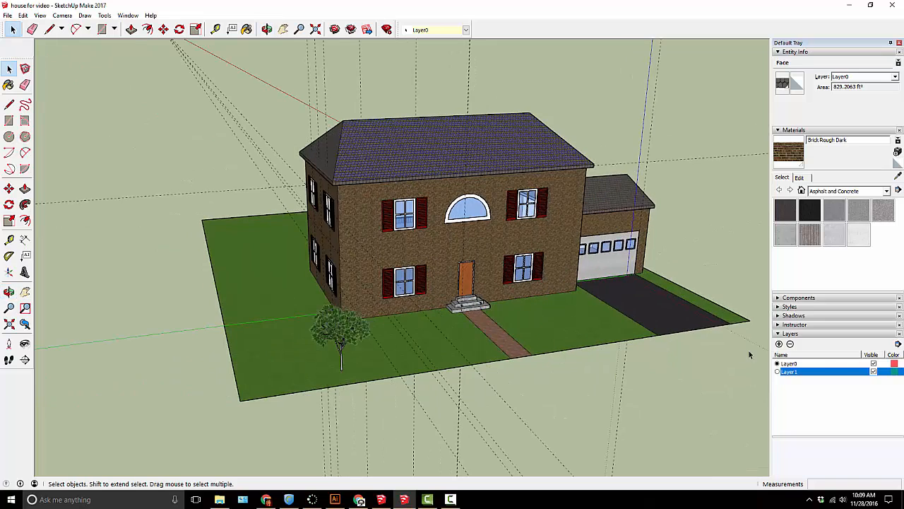
click(793, 363)
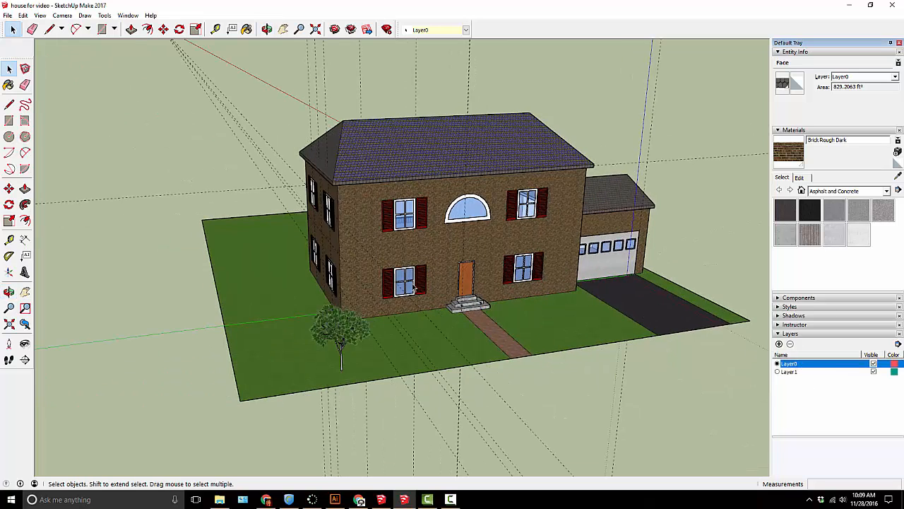
middle_drag(248, 313, 105, 312)
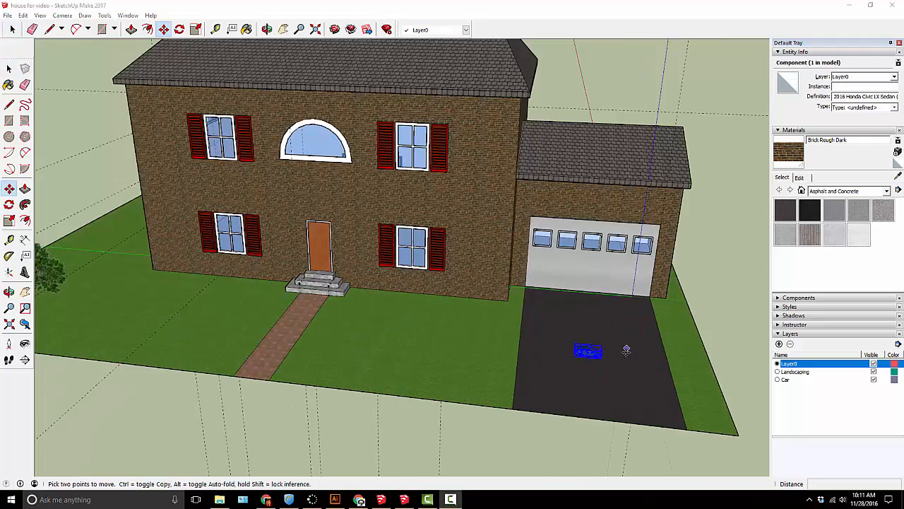
Inspect the Honda Civic component on the driveway up close and compare its size with the house.
scroll(588, 352, up, 10)
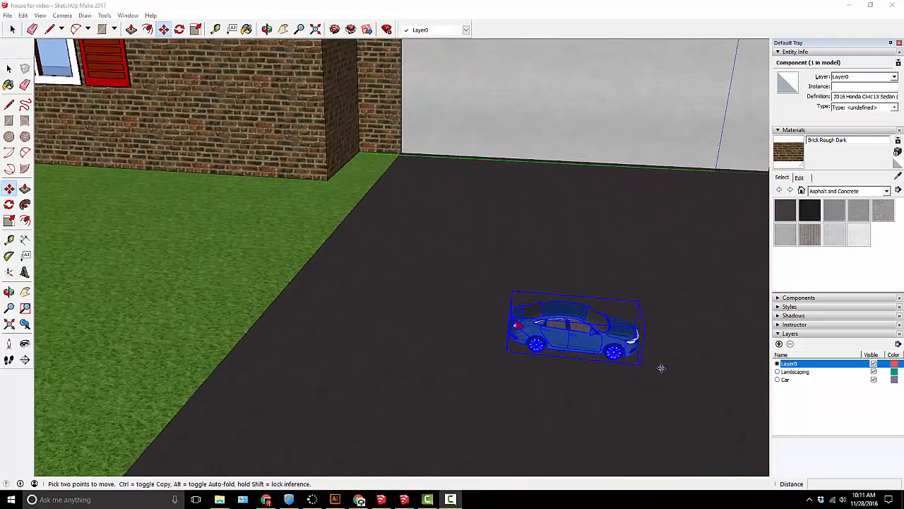
middle_drag(660, 367, 476, 317)
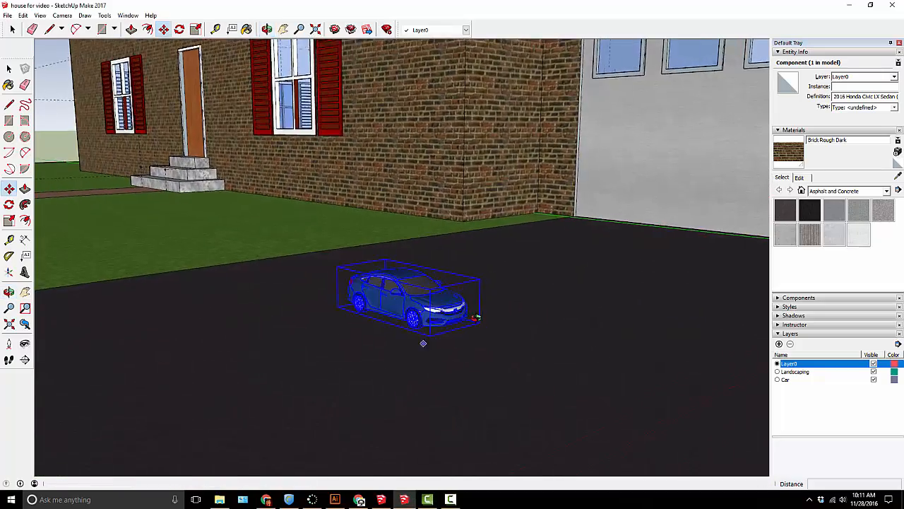
scroll(475, 318, down, 3)
scroll(275, 279, down, 4)
middle_drag(275, 281, 414, 305)
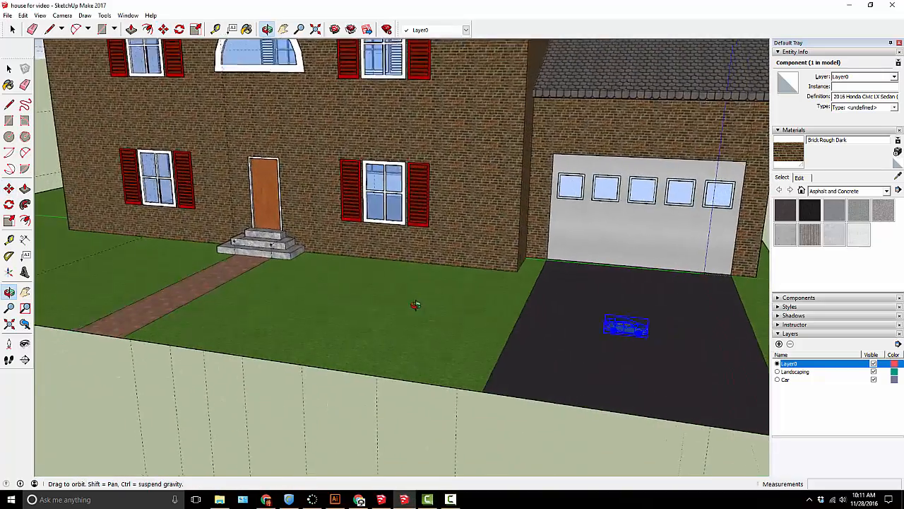
scroll(430, 308, down, 5)
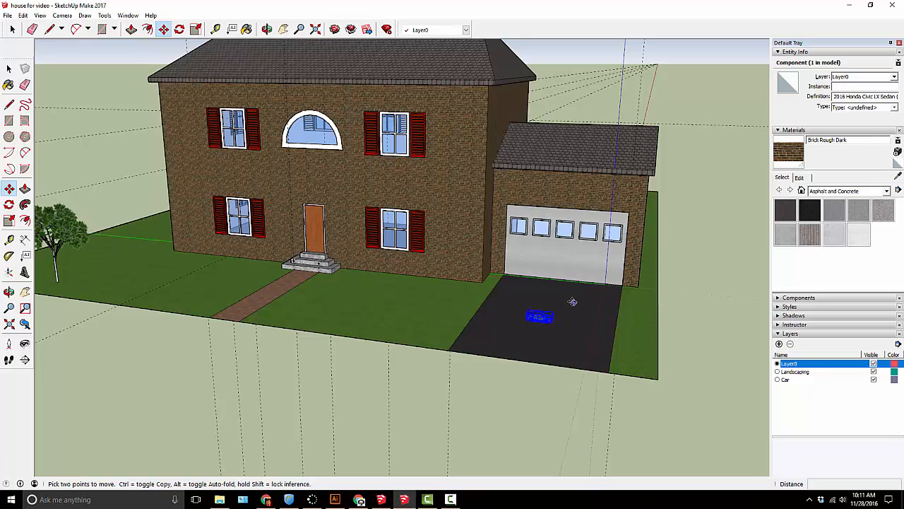
scroll(573, 300, down, 1)
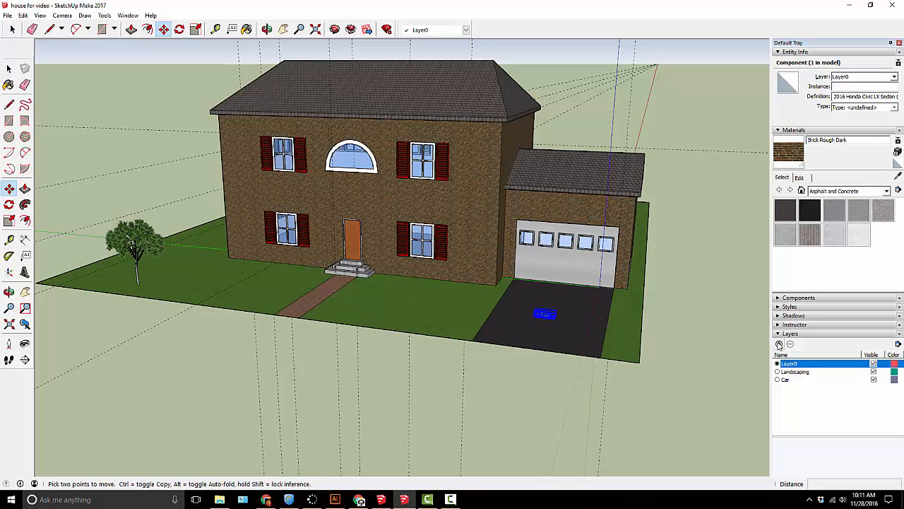
double_click(798, 372)
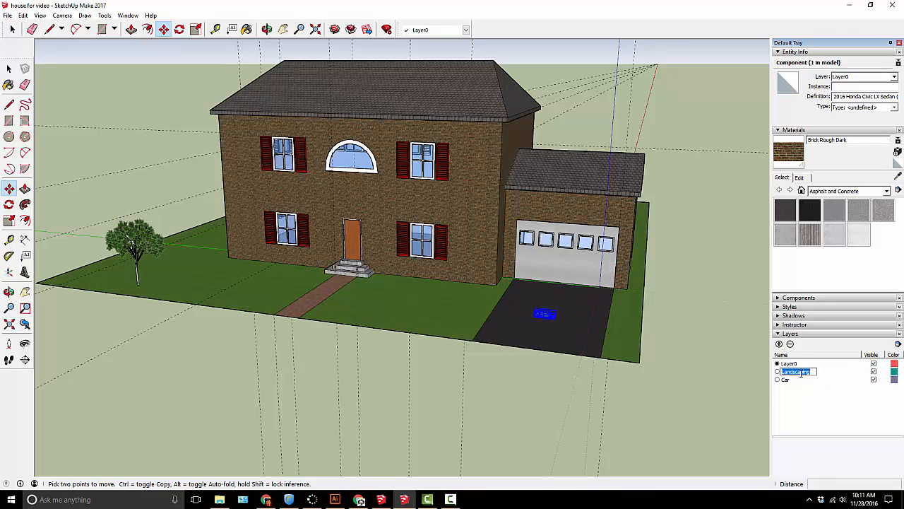
click(806, 381)
click(791, 364)
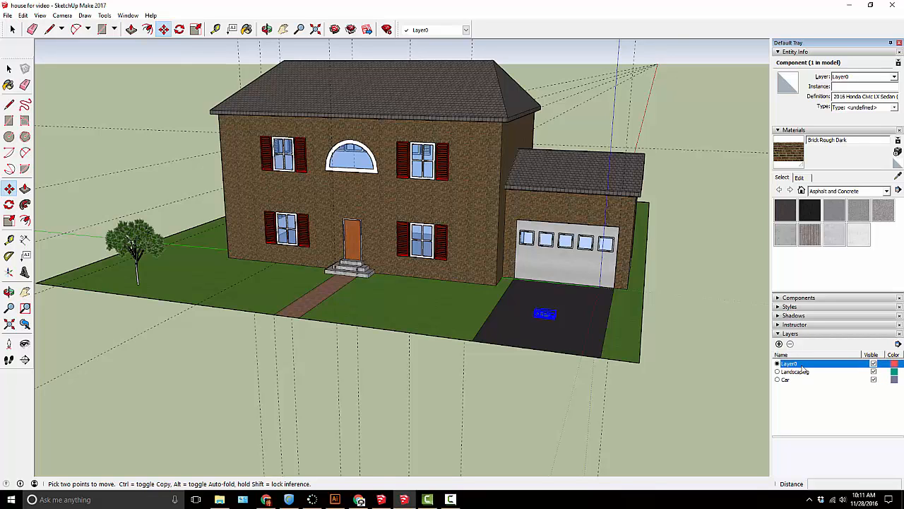
Assign the Honda Civic component to the Car layer, and toggle that layer off and on to verify the assignment.
scroll(675, 305, down, 3)
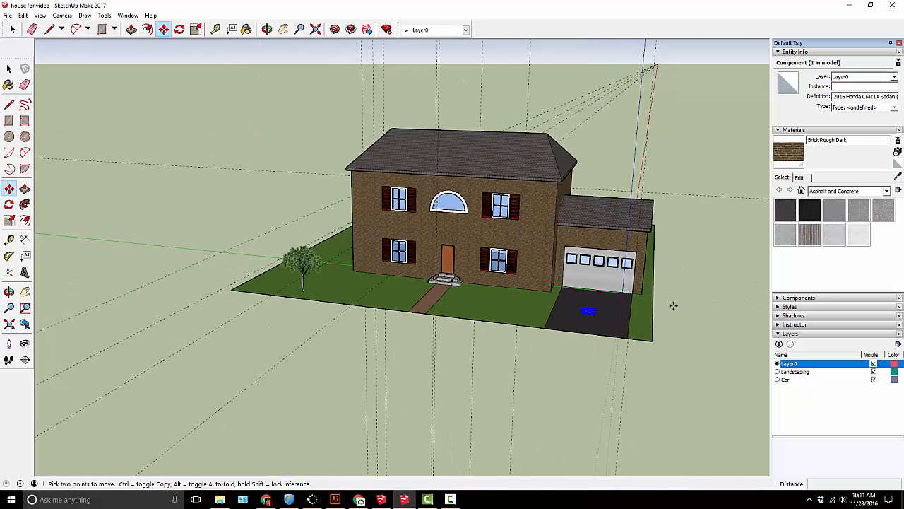
scroll(674, 305, up, 4)
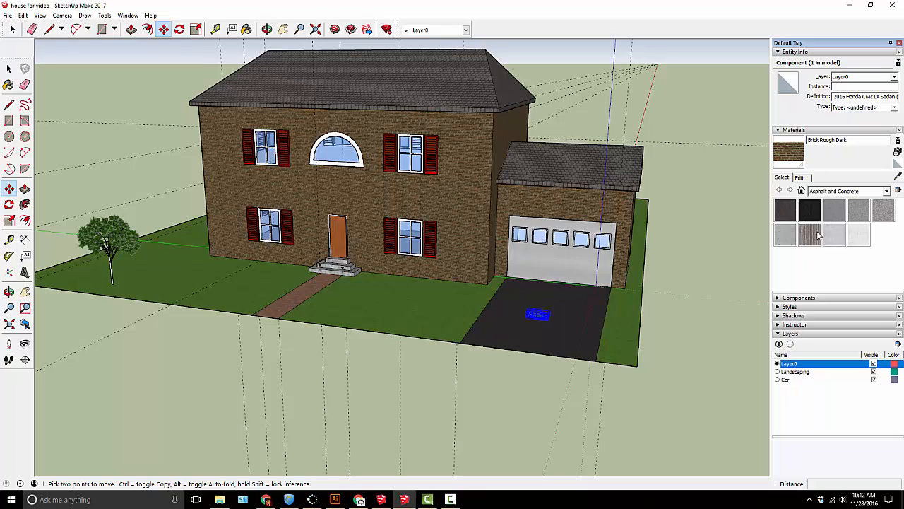
click(895, 77)
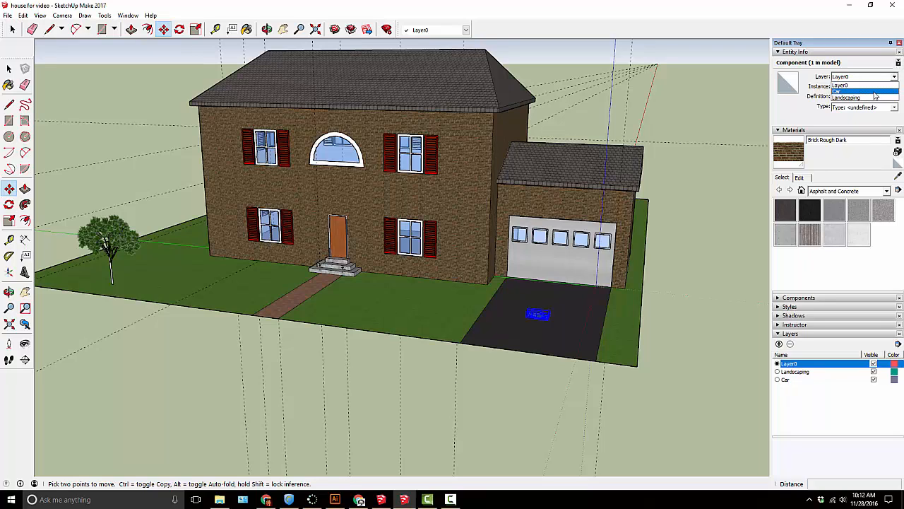
click(876, 97)
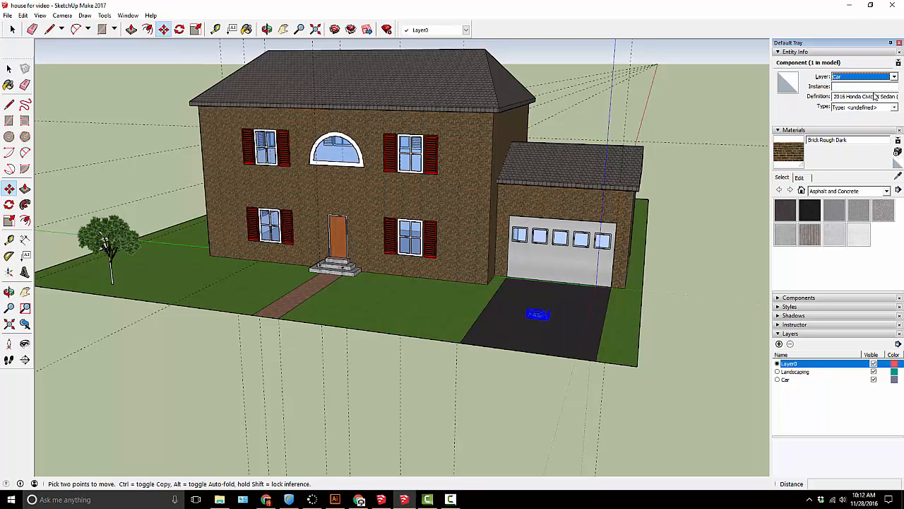
click(874, 380)
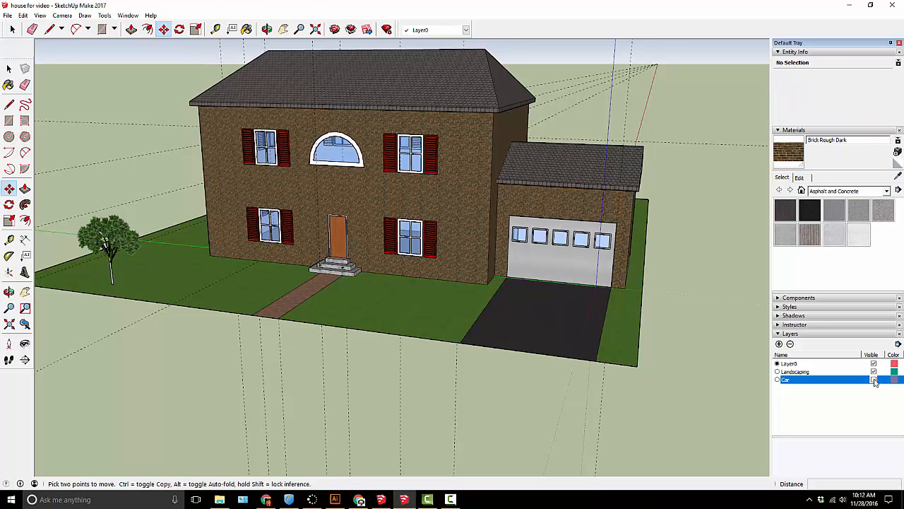
click(874, 380)
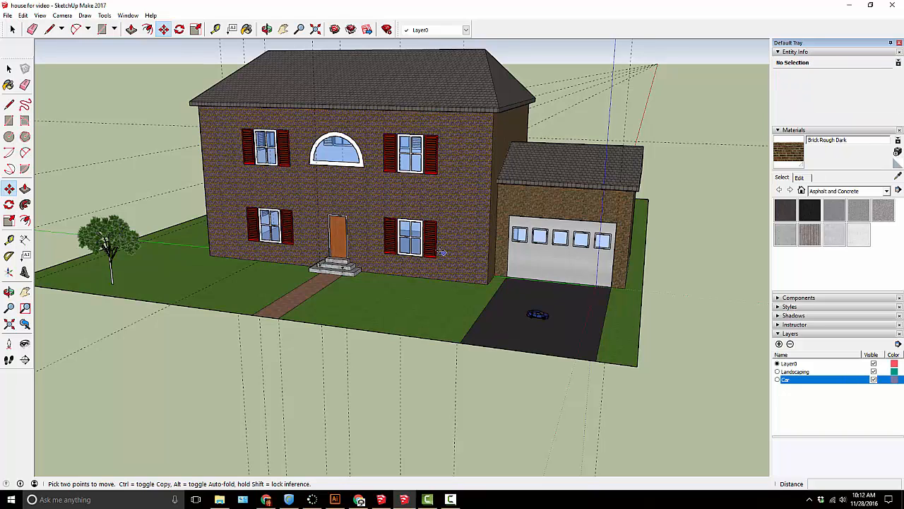
Scale the car on the driveway up uniformly from its corner grips, by about 3.40 and again by about 1.26.
click(196, 30)
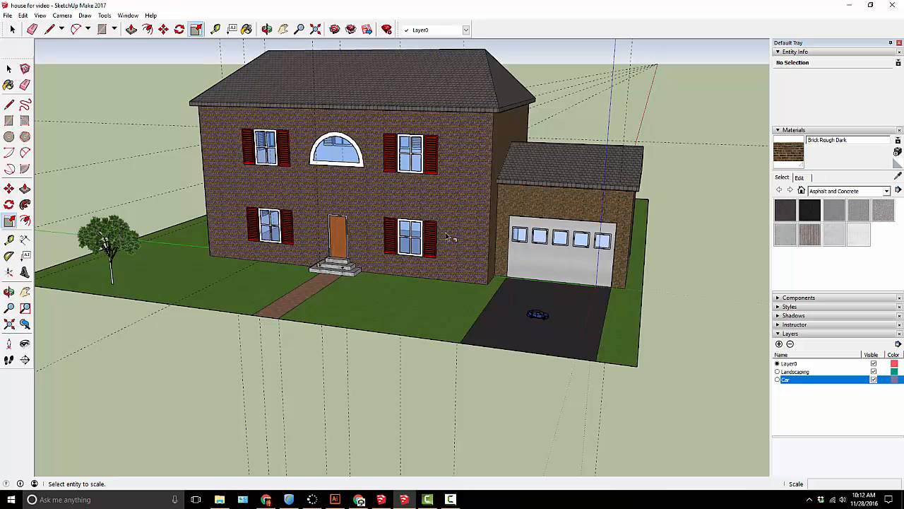
key(space)
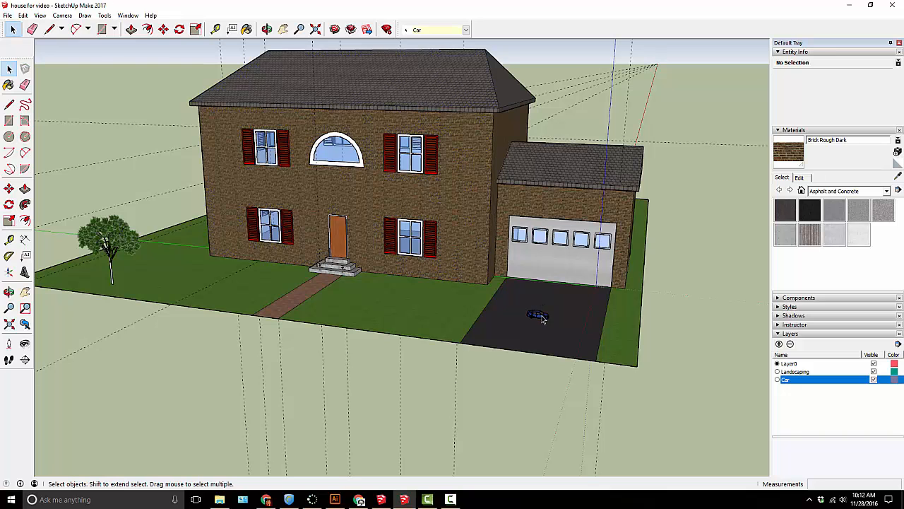
click(538, 314)
click(196, 30)
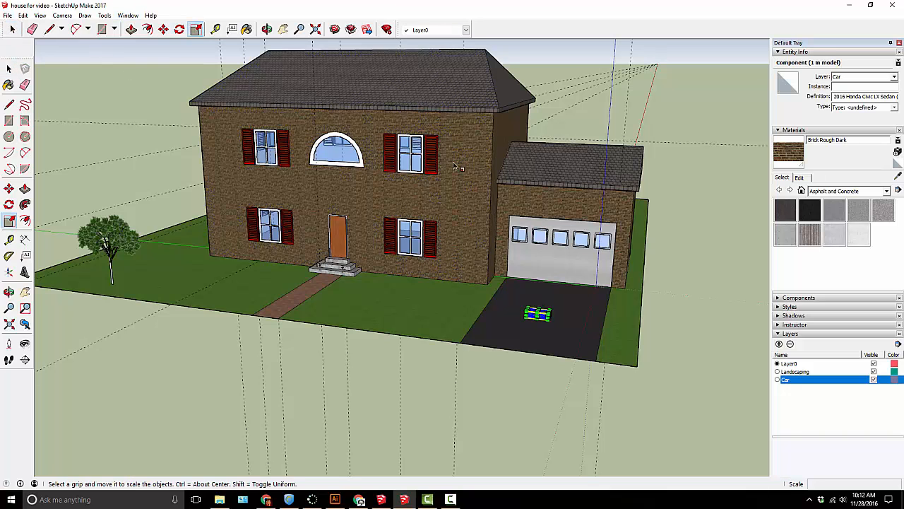
scroll(600, 355, up, 5)
scroll(551, 455, down, 3)
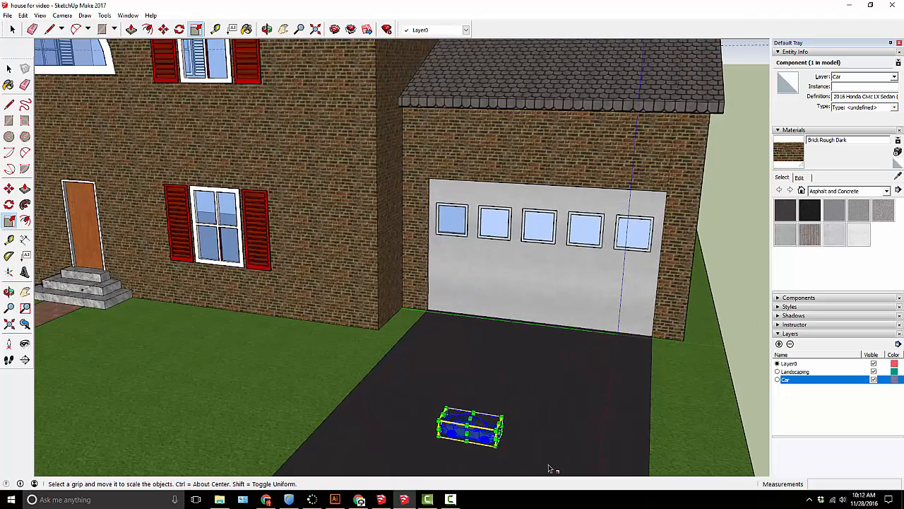
middle_drag(548, 464, 565, 317)
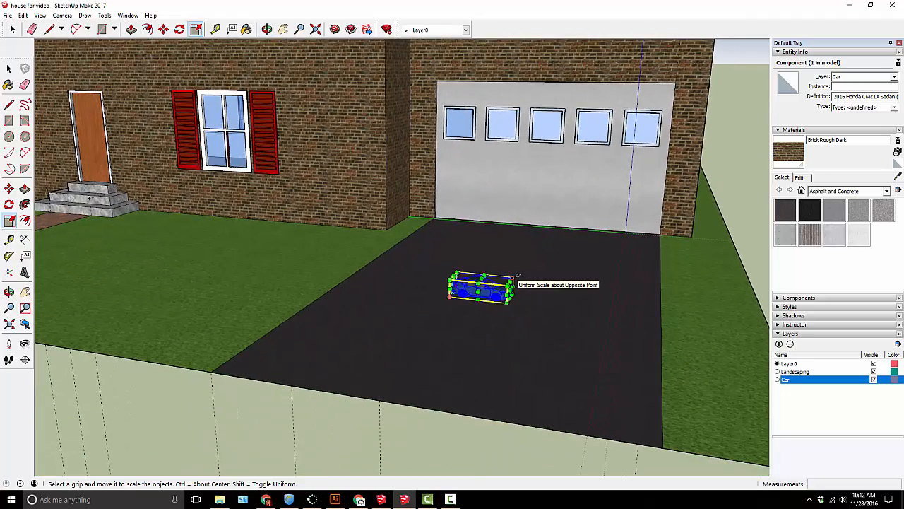
drag(511, 280, 654, 204)
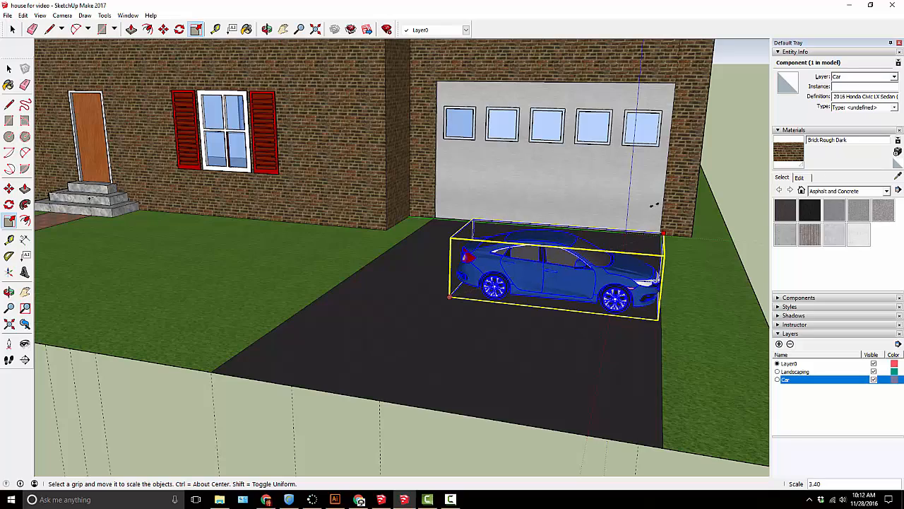
drag(439, 234, 393, 227)
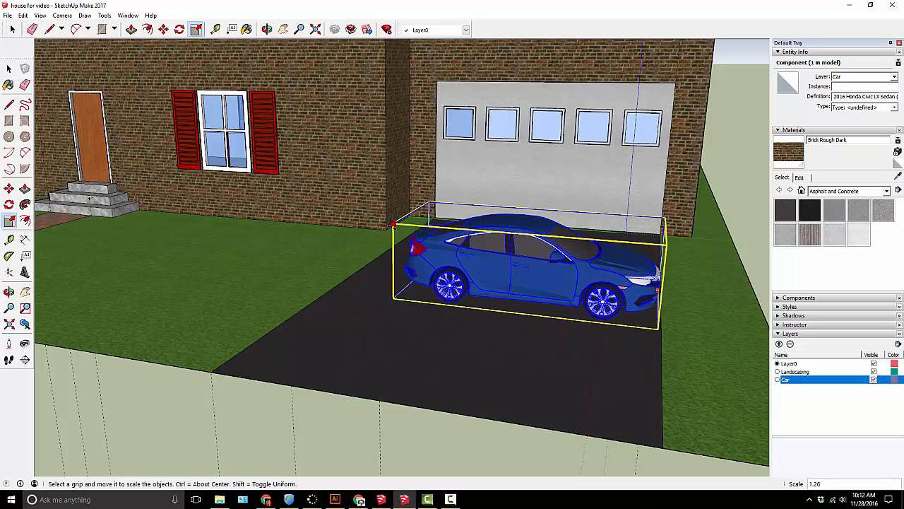
Try scaling the car along its width only, using the centre grip on its side.
middle_drag(522, 284, 431, 286)
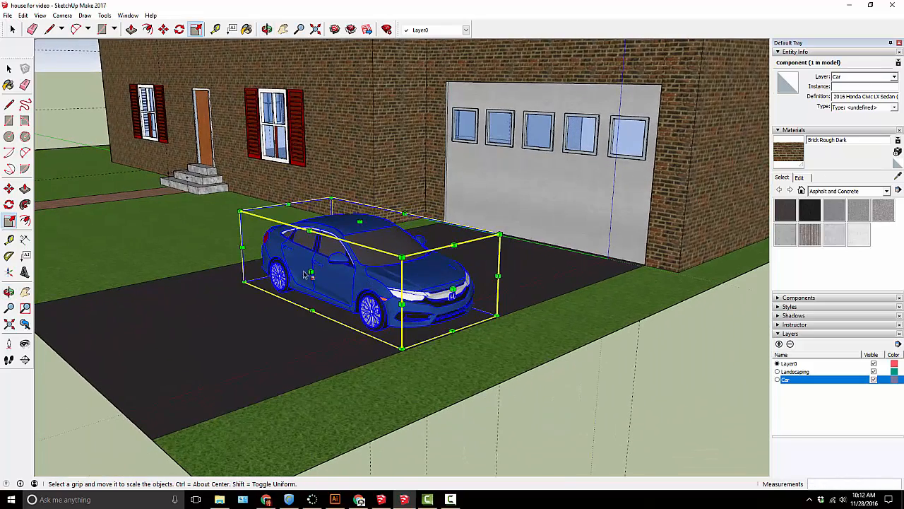
drag(315, 270, 386, 264)
middle_drag(385, 264, 272, 254)
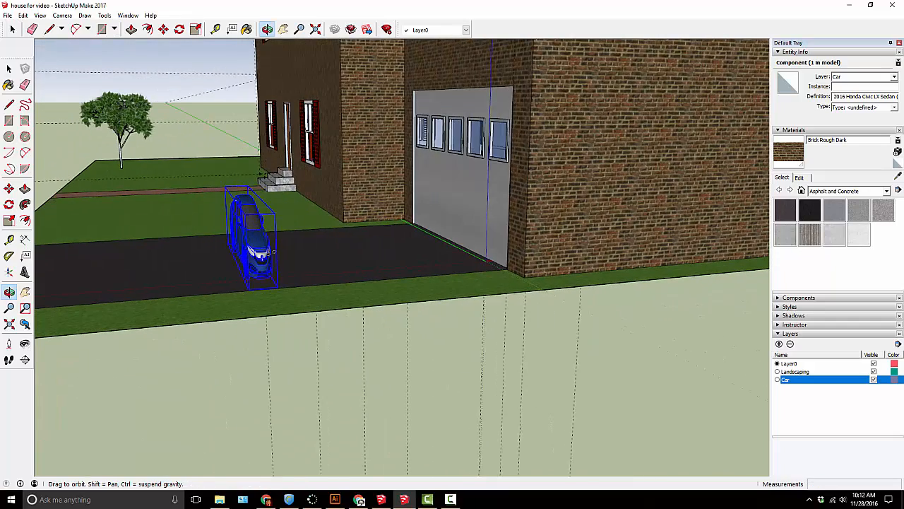
middle_drag(124, 252, 532, 304)
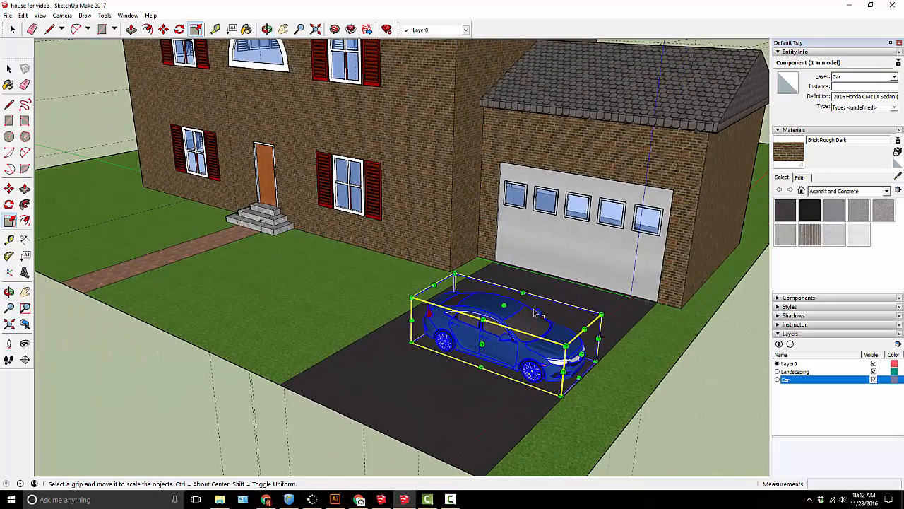
Rotate the car 90 degrees on the driveway plane so its front faces the street.
click(12, 29)
click(12, 30)
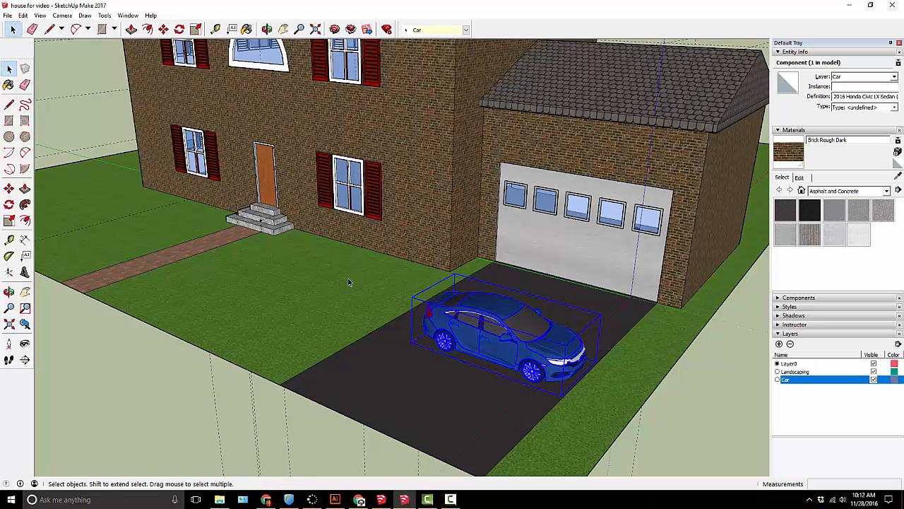
middle_drag(440, 324, 515, 356)
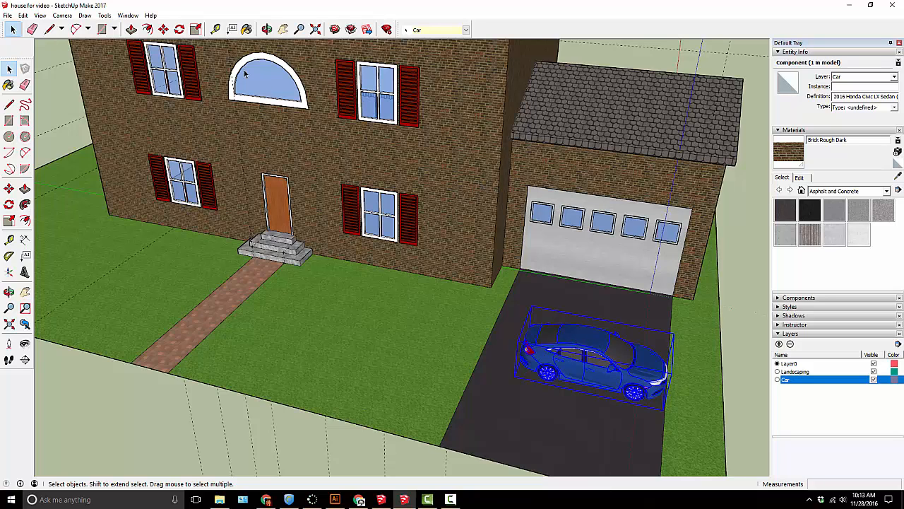
scroll(245, 73, down, 3)
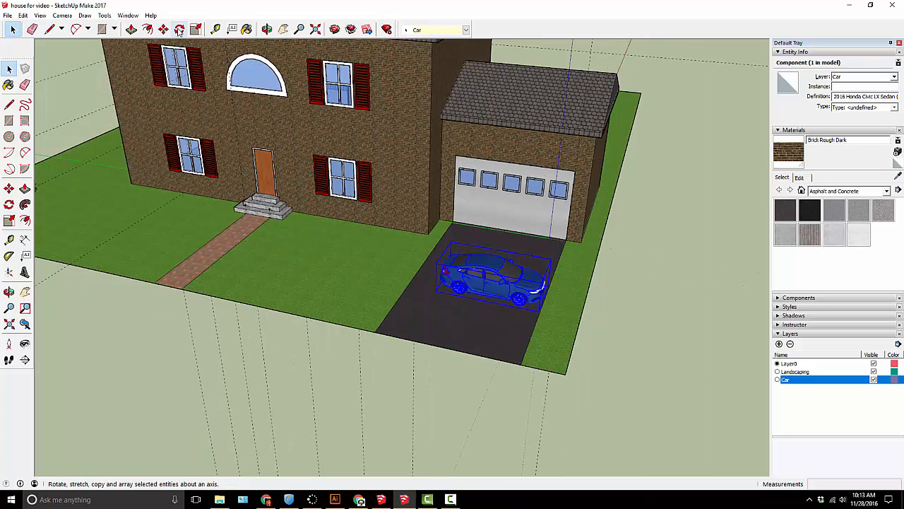
click(179, 30)
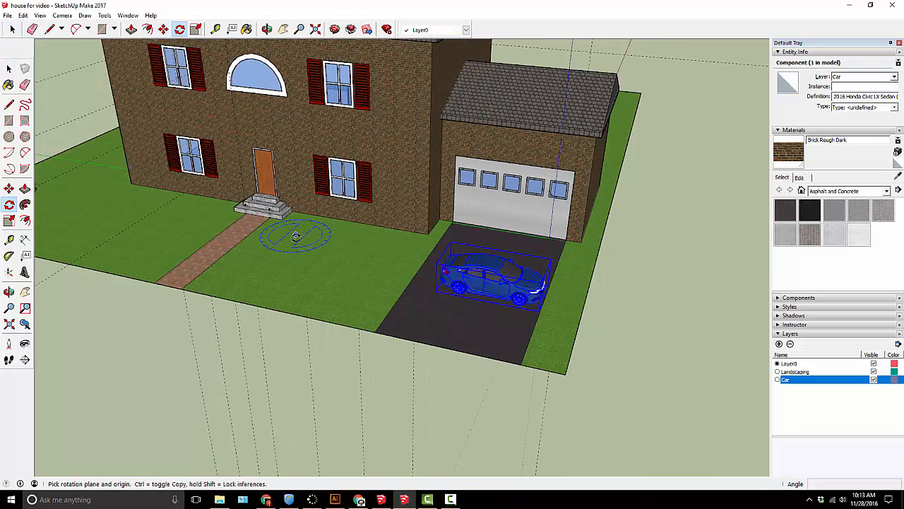
scroll(468, 333, up, 4)
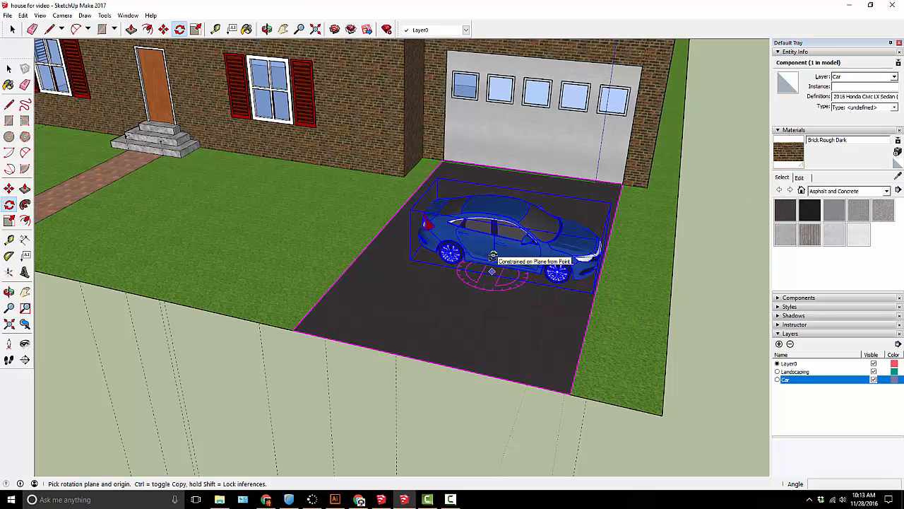
click(493, 256)
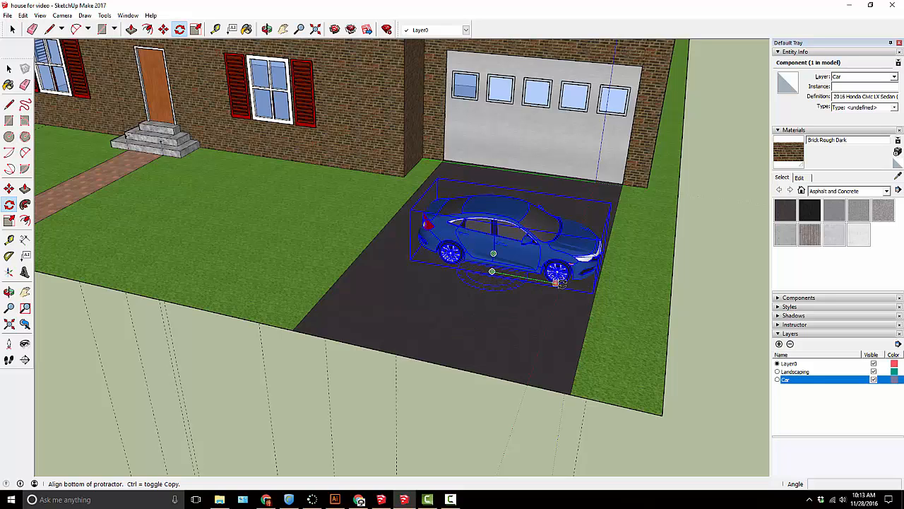
click(575, 284)
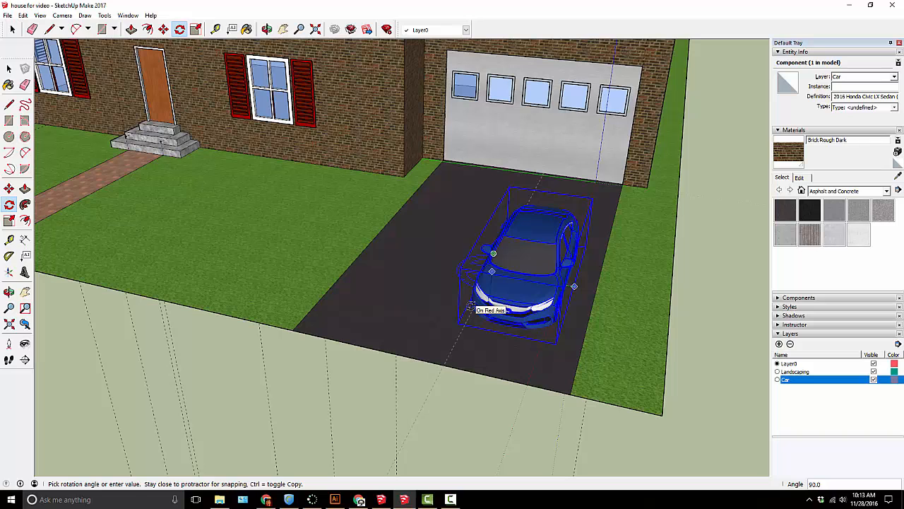
click(470, 305)
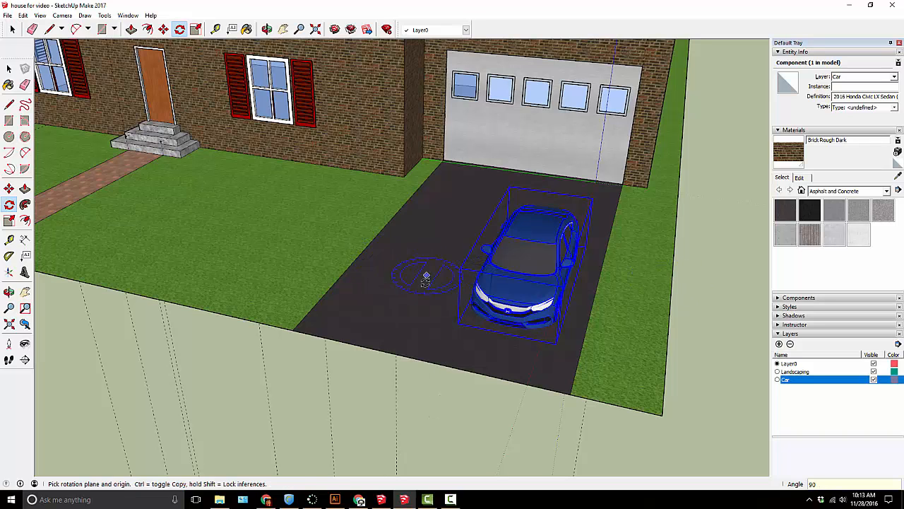
Move the rotated car along the driveway surface to park it in front of the garage door.
middle_drag(424, 275, 212, 116)
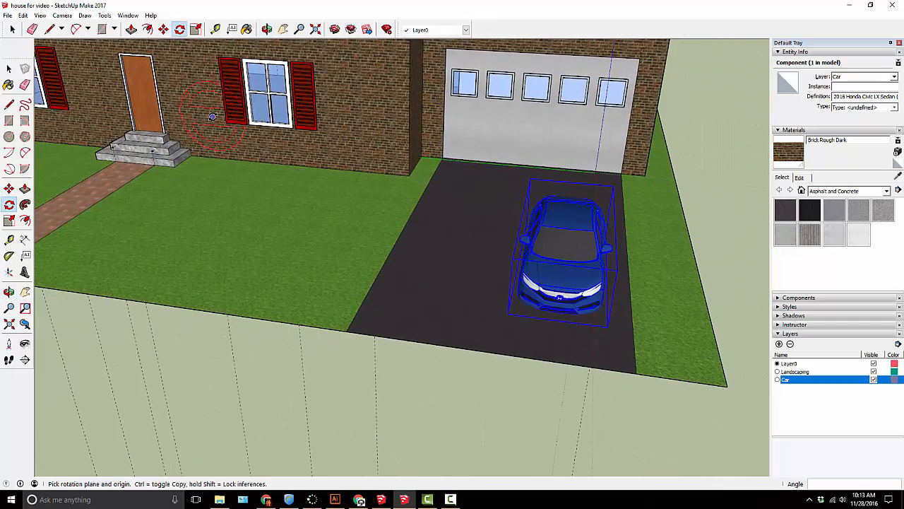
click(163, 30)
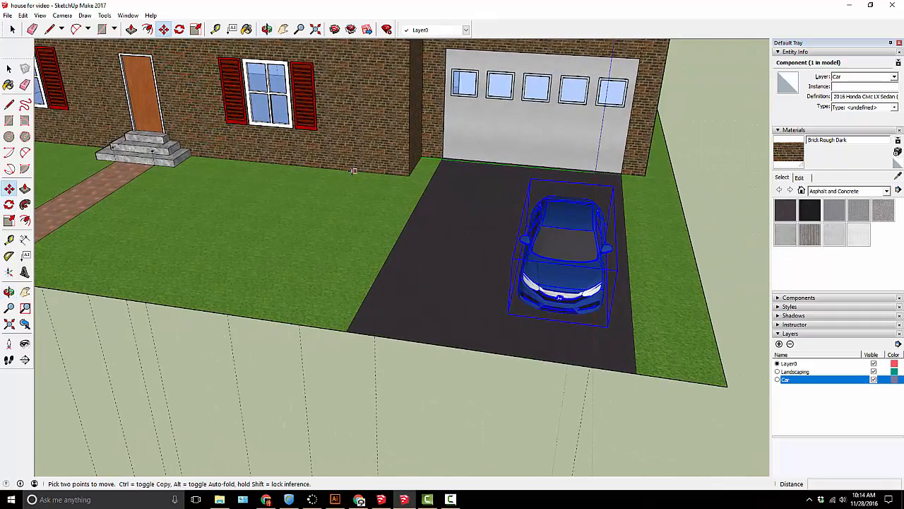
click(509, 315)
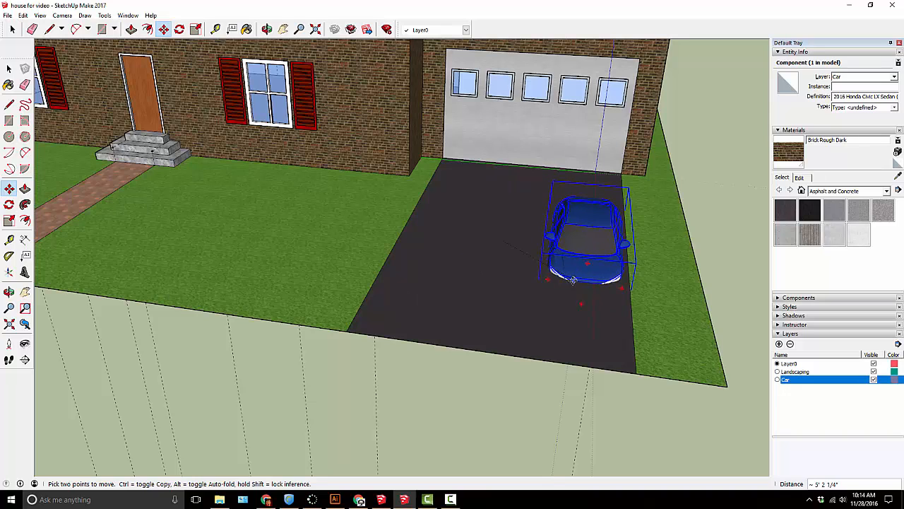
key(Escape)
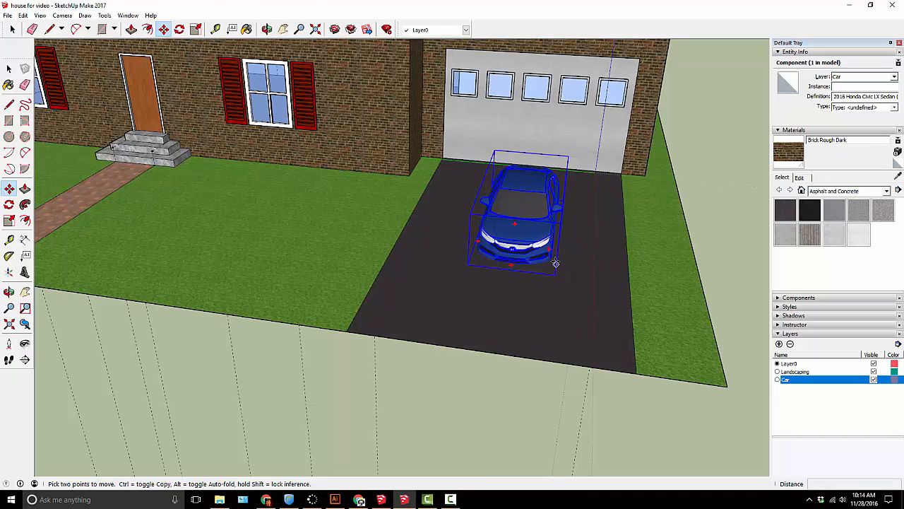
click(528, 233)
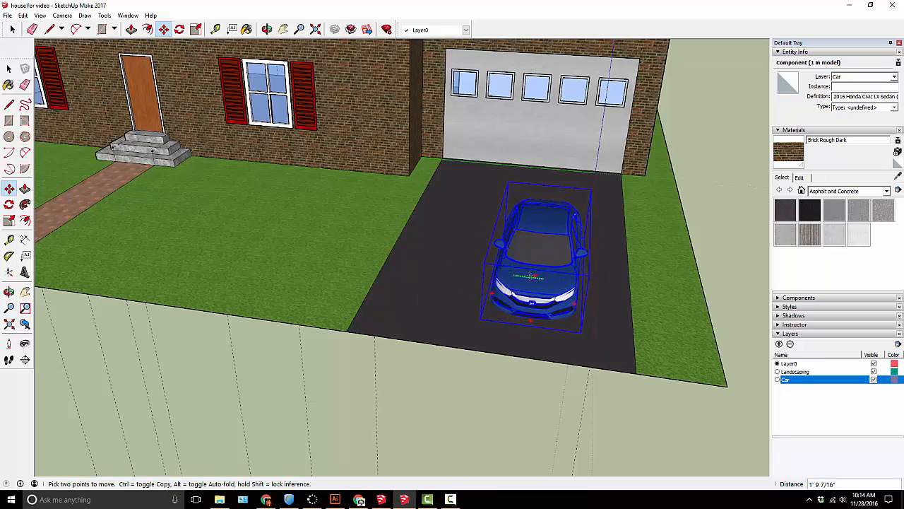
click(519, 275)
middle_drag(374, 216, 350, 247)
click(646, 301)
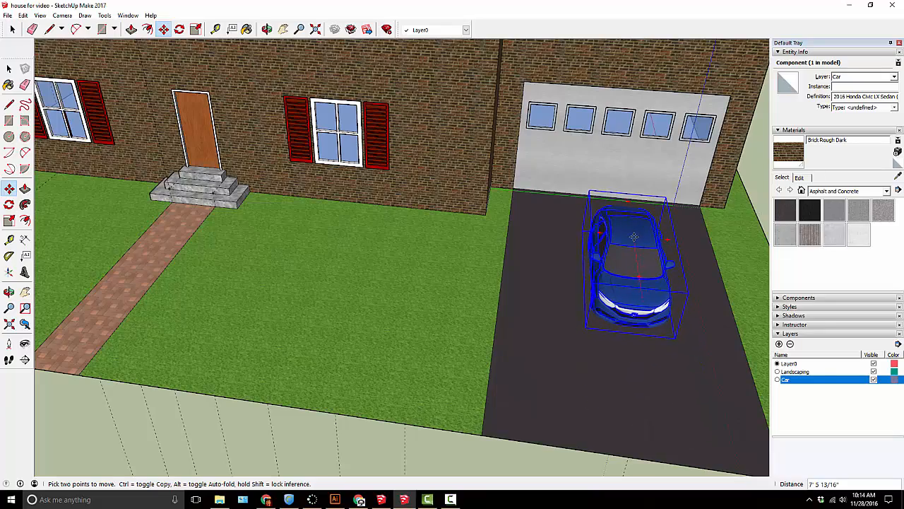
middle_drag(605, 320, 731, 258)
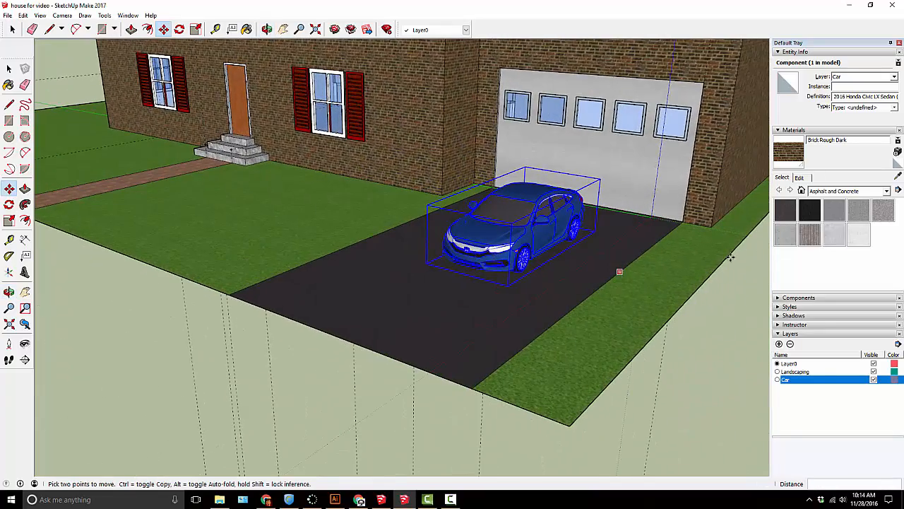
Place the standing person component already in the model on the driveway in front of the car as a size reference.
click(790, 298)
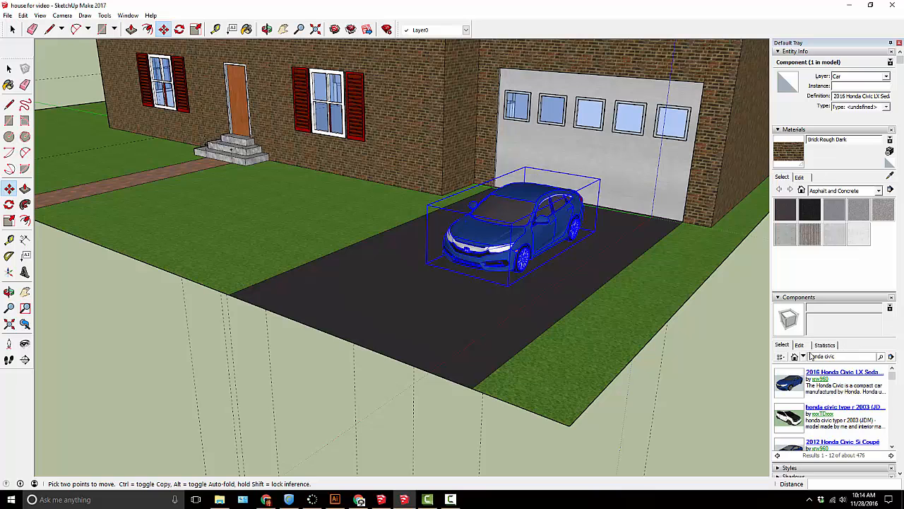
click(794, 357)
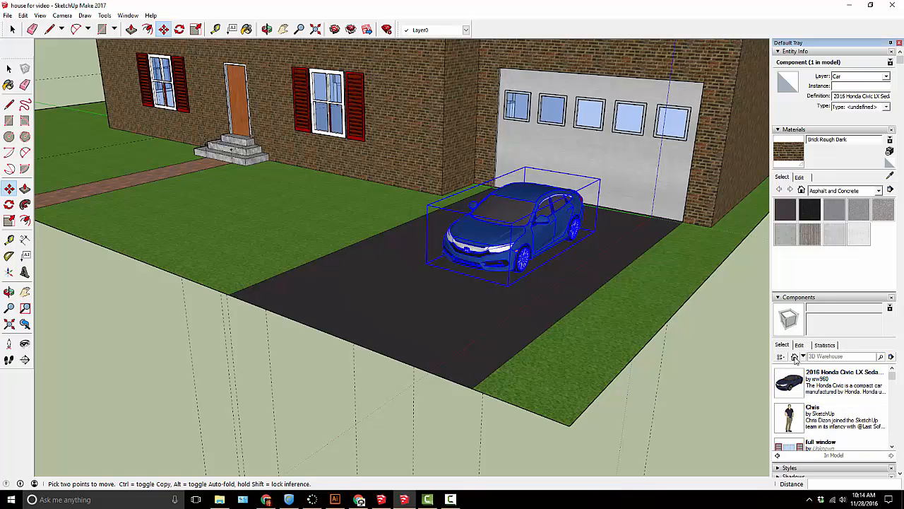
click(798, 413)
click(407, 288)
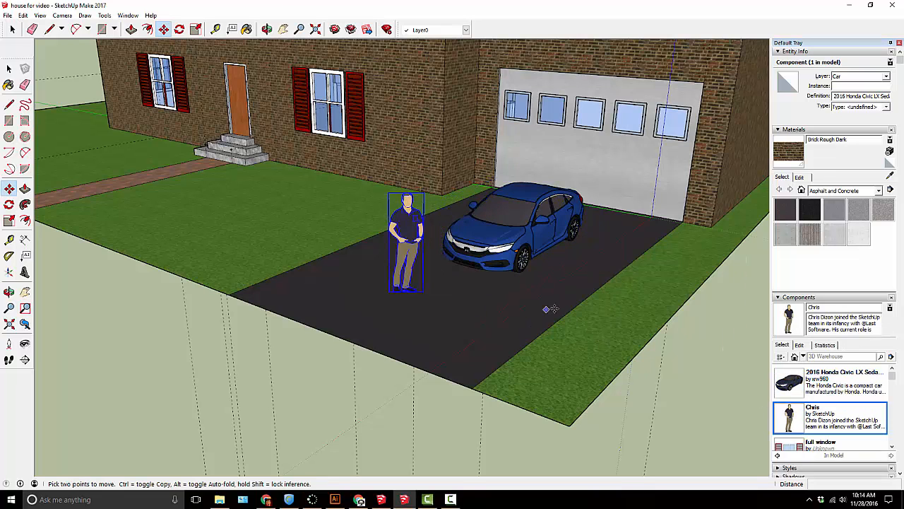
Scale the parked car up uniformly by 1.32 from its upper rear corner grip to match the person's height.
middle_drag(546, 309, 431, 306)
key(m)
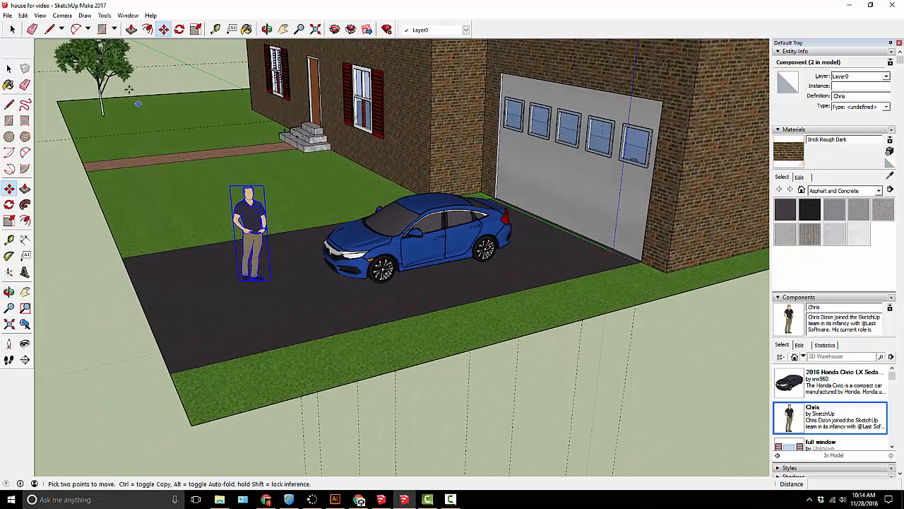
click(12, 29)
click(373, 242)
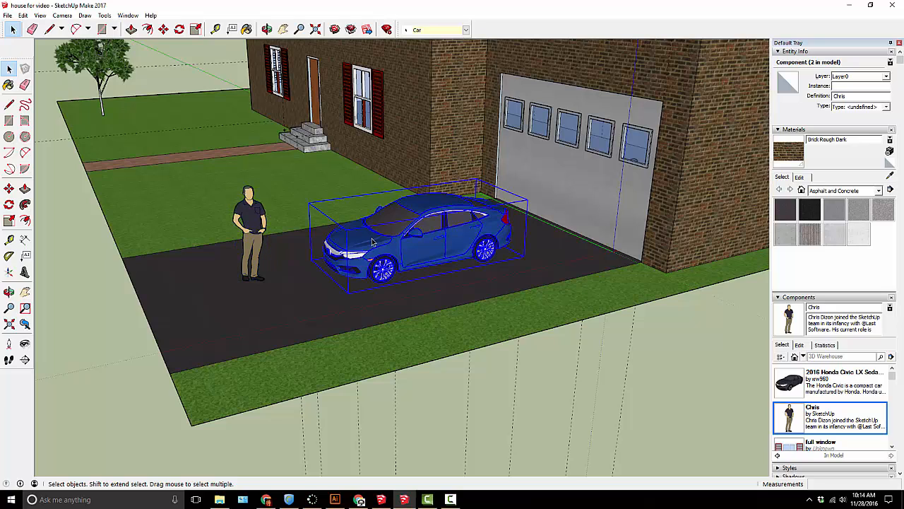
click(196, 29)
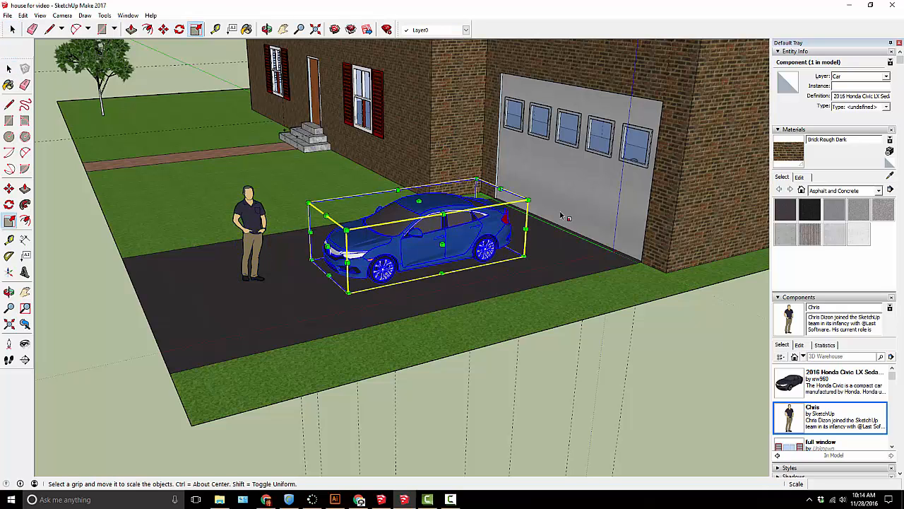
drag(527, 199, 597, 173)
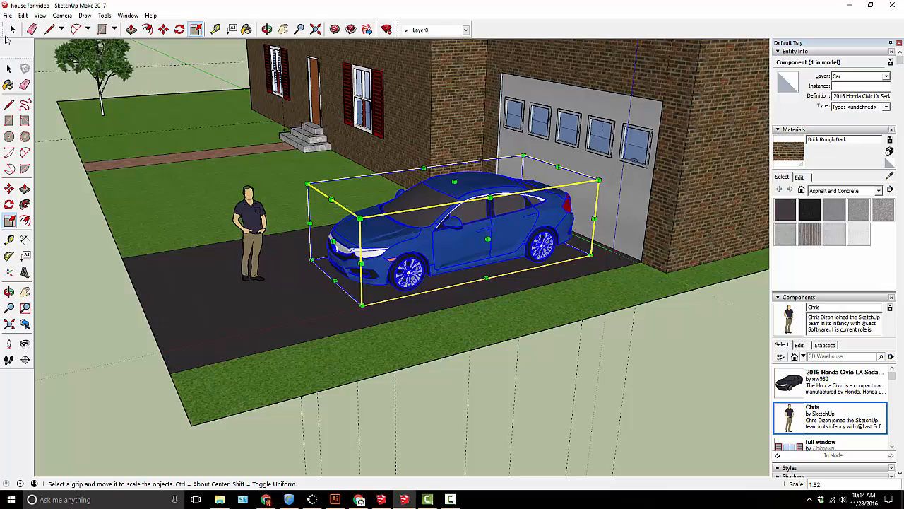
click(12, 30)
click(199, 271)
middle_drag(202, 272, 421, 294)
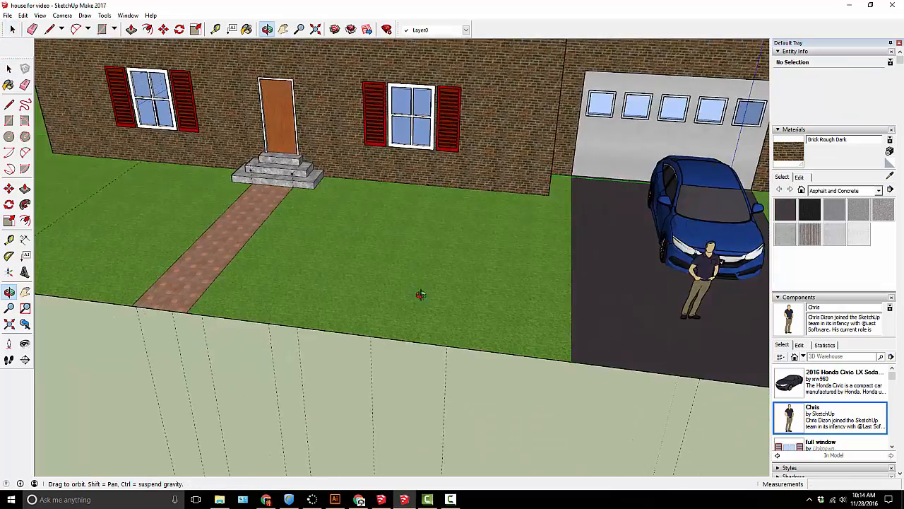
scroll(420, 295, down, 6)
middle_drag(315, 187, 311, 263)
middle_drag(206, 221, 500, 244)
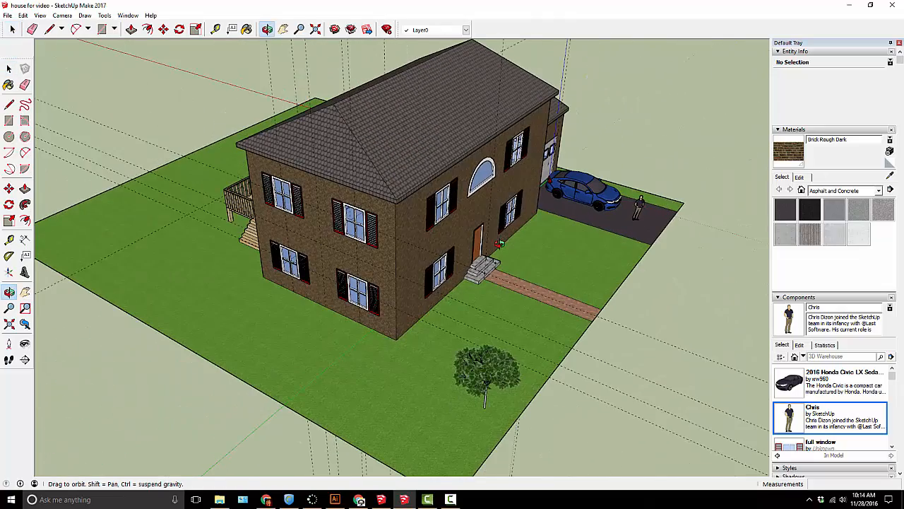
click(781, 297)
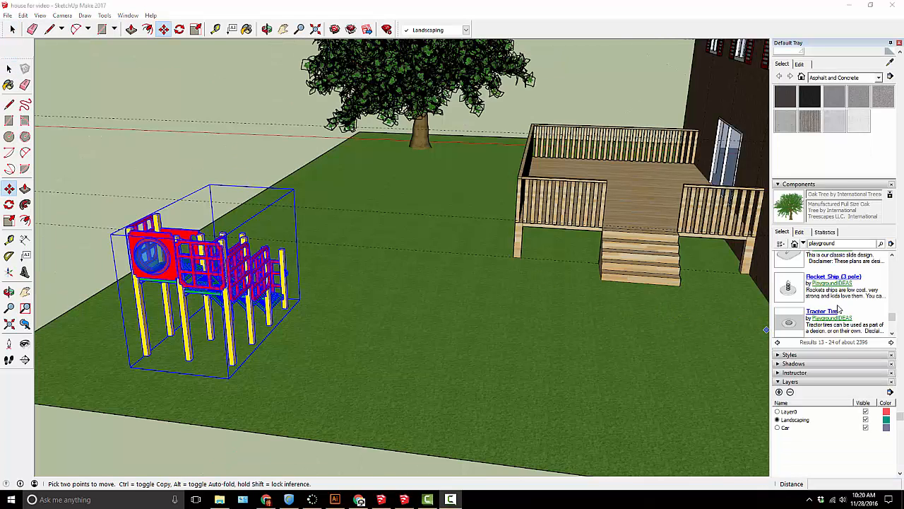
Search the full 3D Warehouse for "playground" and browse the available models.
scroll(825, 292, down, 5)
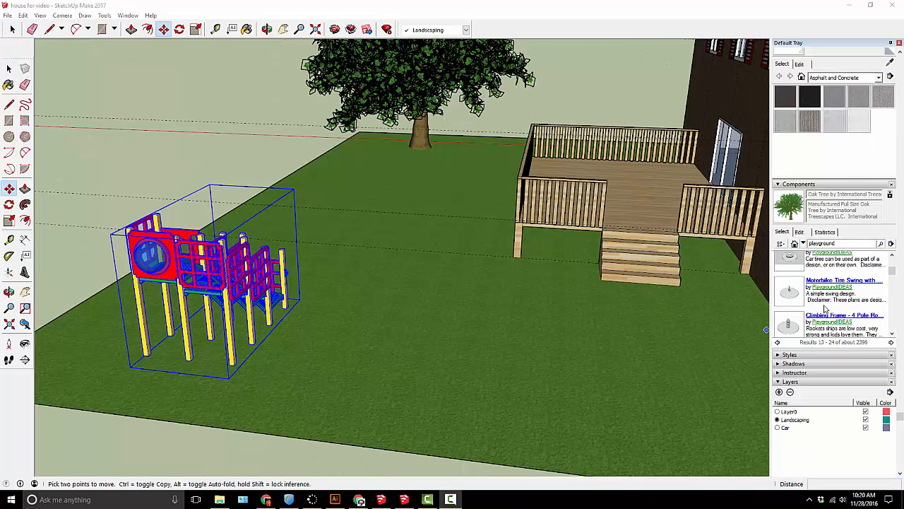
scroll(839, 396, down, 6)
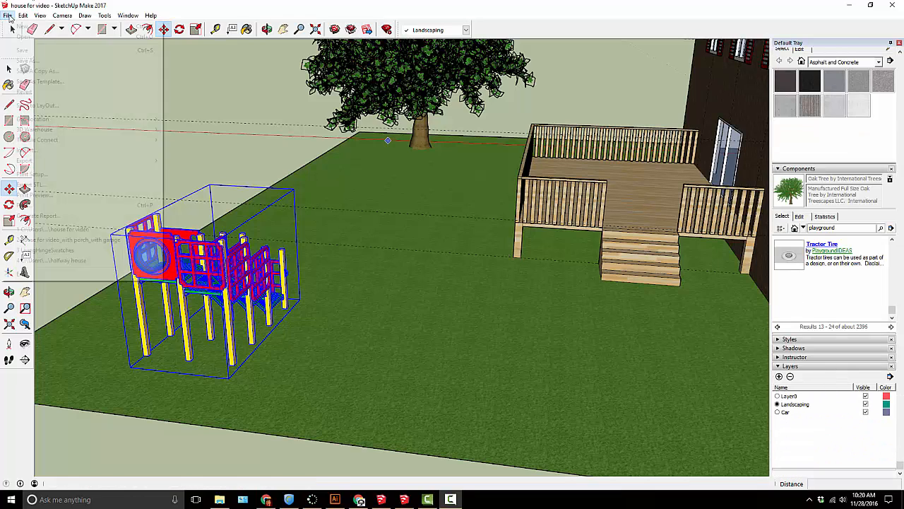
click(7, 15)
mouse_move(22, 17)
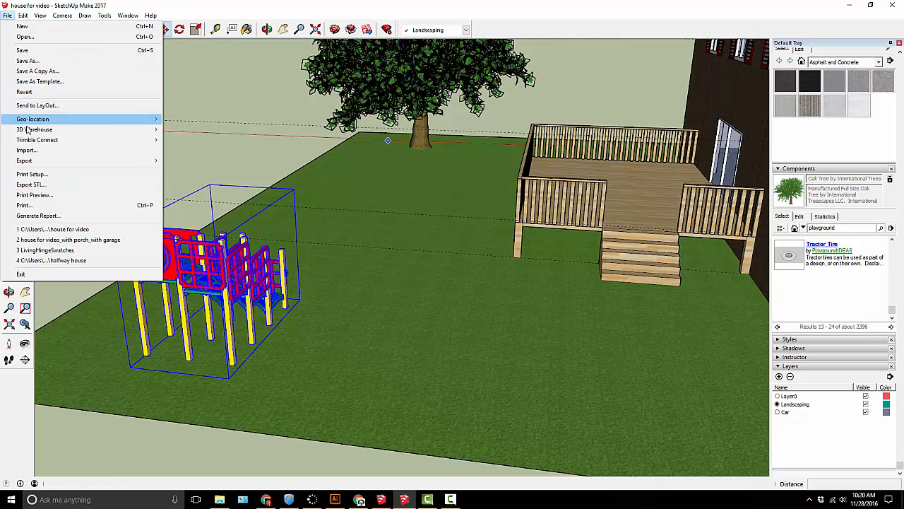
mouse_move(28, 131)
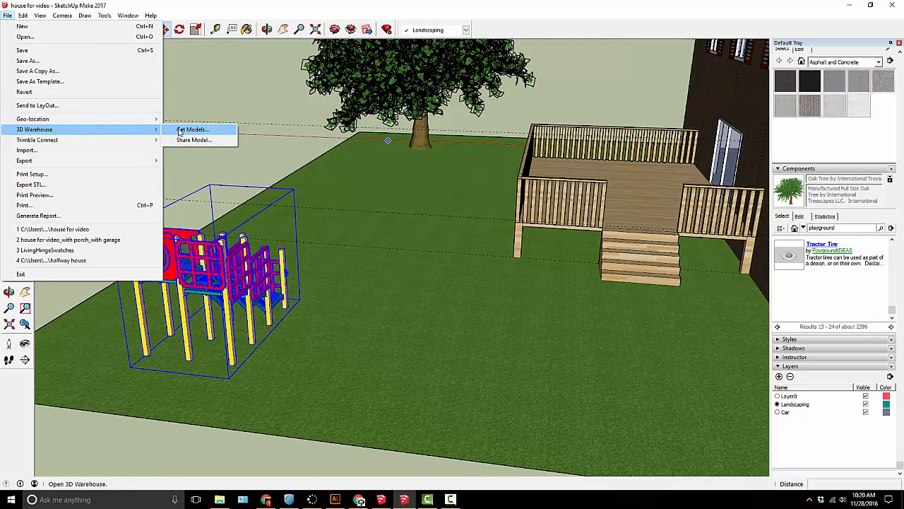
click(179, 132)
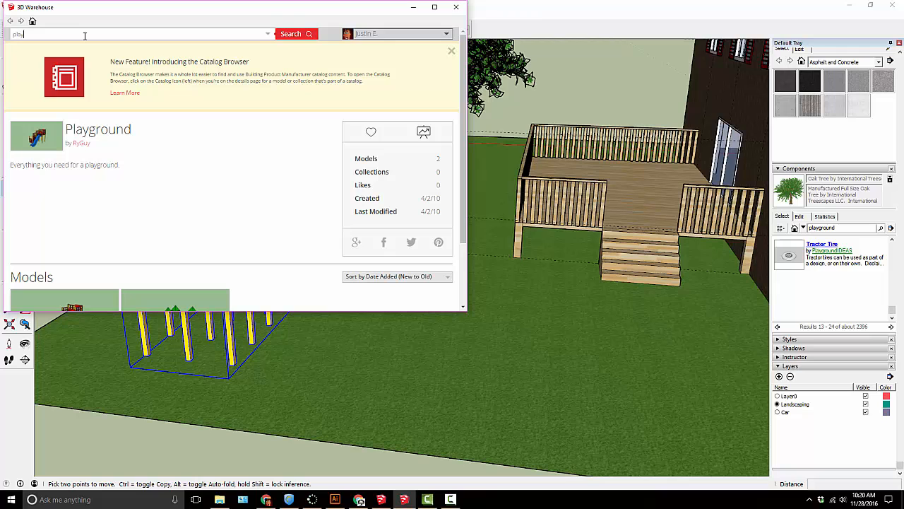
key(Return)
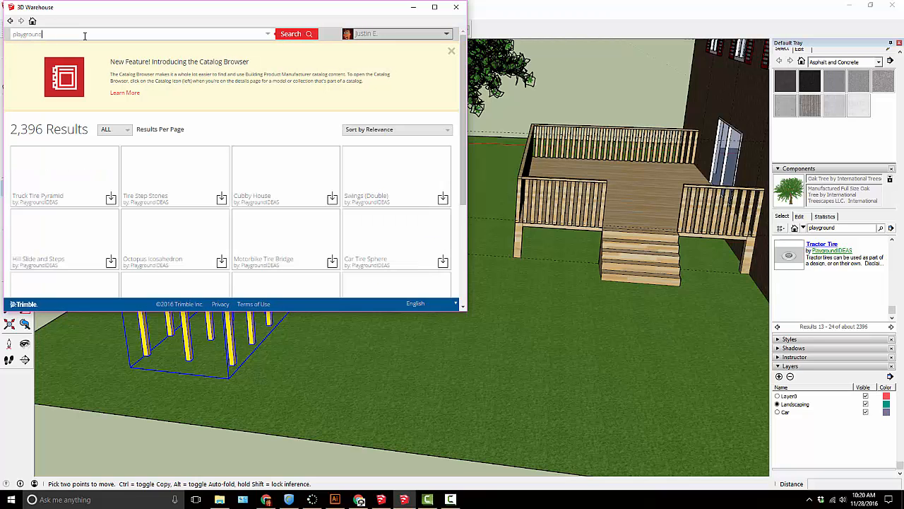
scroll(131, 182, down, 10)
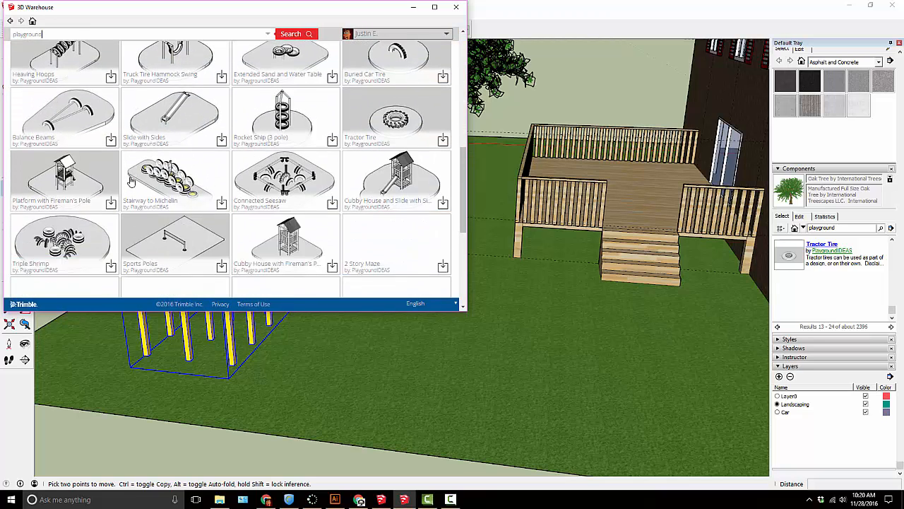
scroll(205, 160, down, 10)
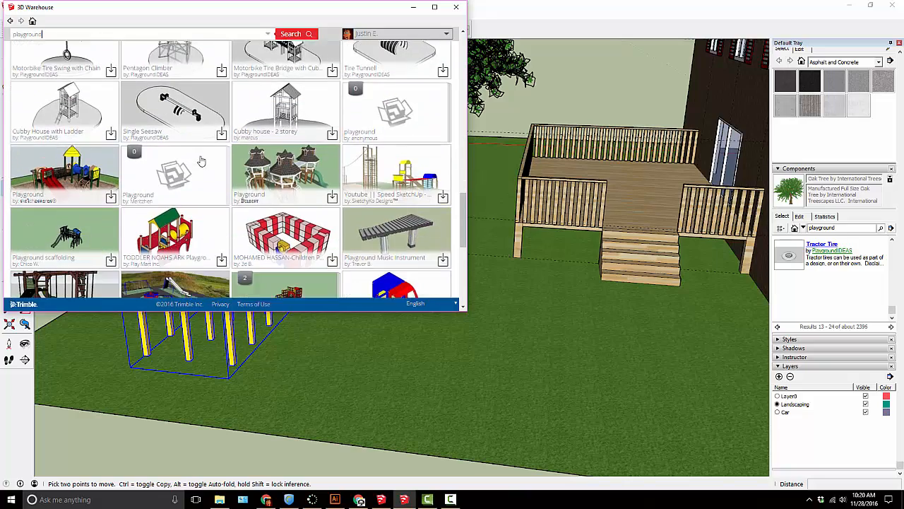
scroll(299, 117, down, 2)
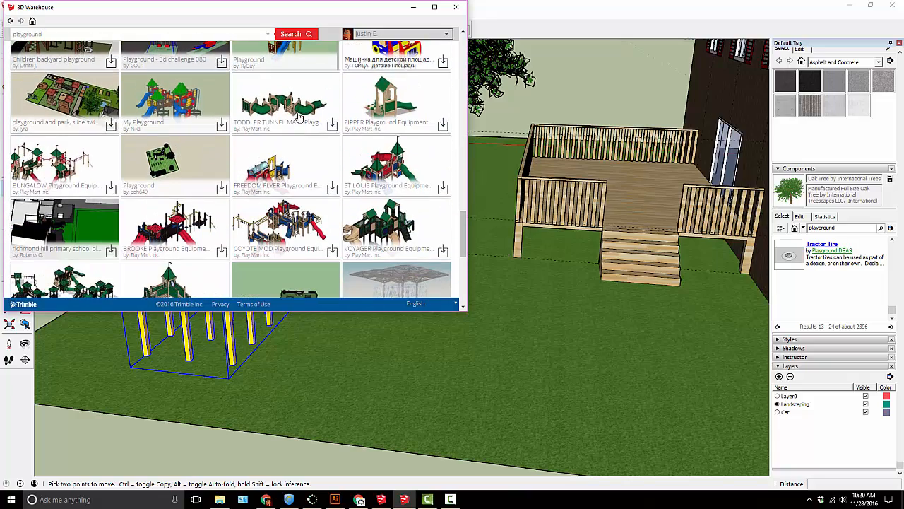
scroll(149, 184, up, 6)
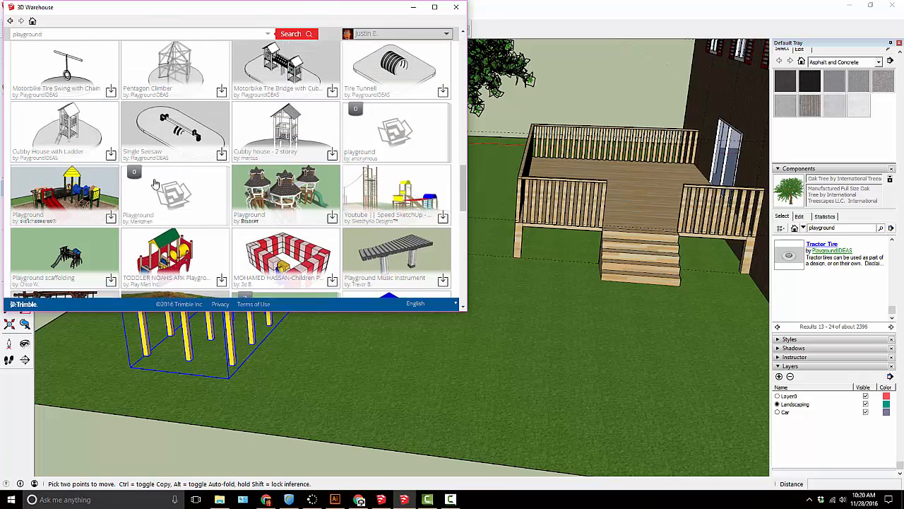
Open the Playground model with the red slides and yellow roof, start its download, and cancel loading it into the model.
click(87, 241)
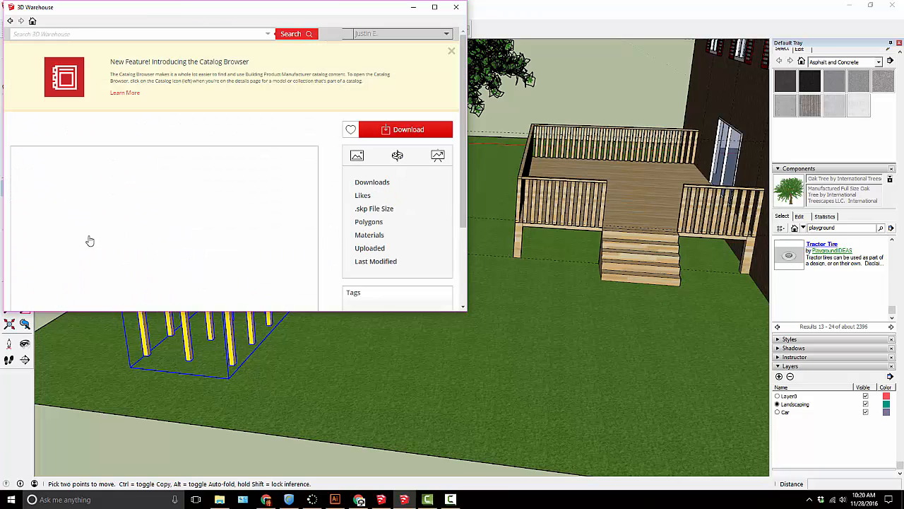
scroll(97, 244, down, 3)
scroll(113, 233, down, 2)
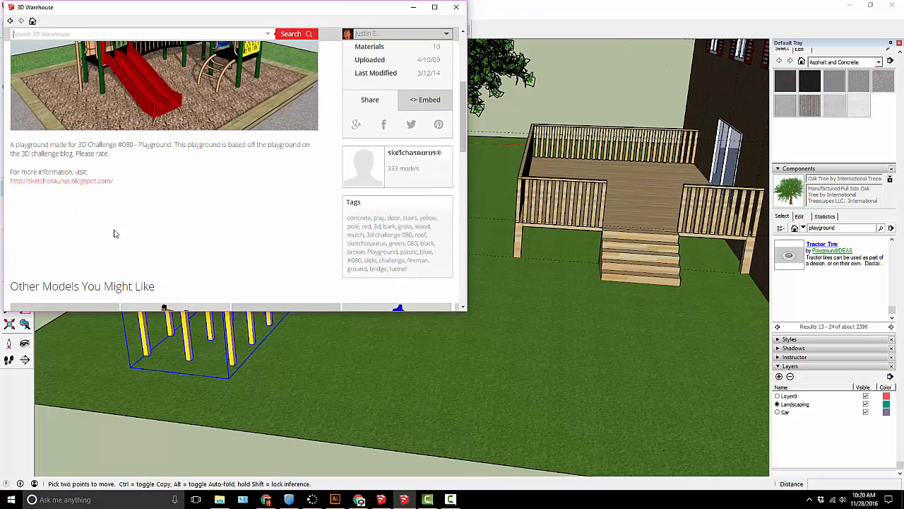
scroll(198, 222, up, 3)
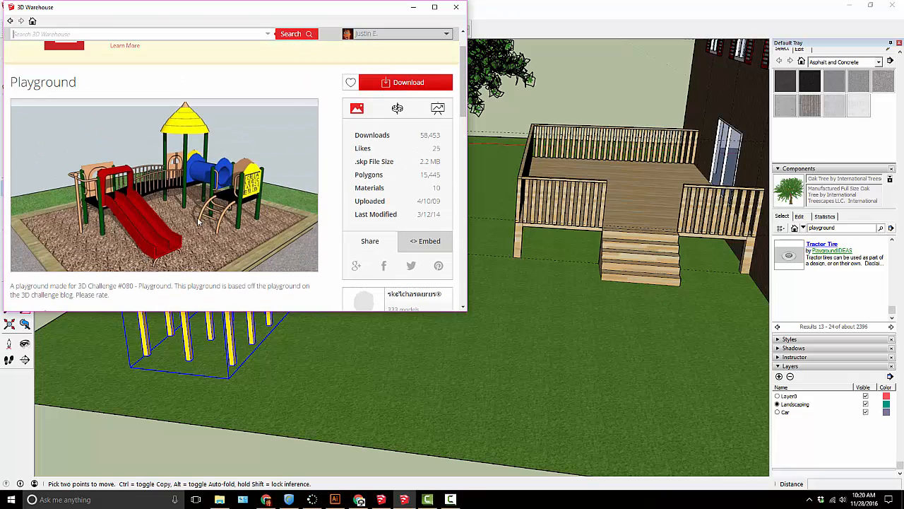
click(399, 84)
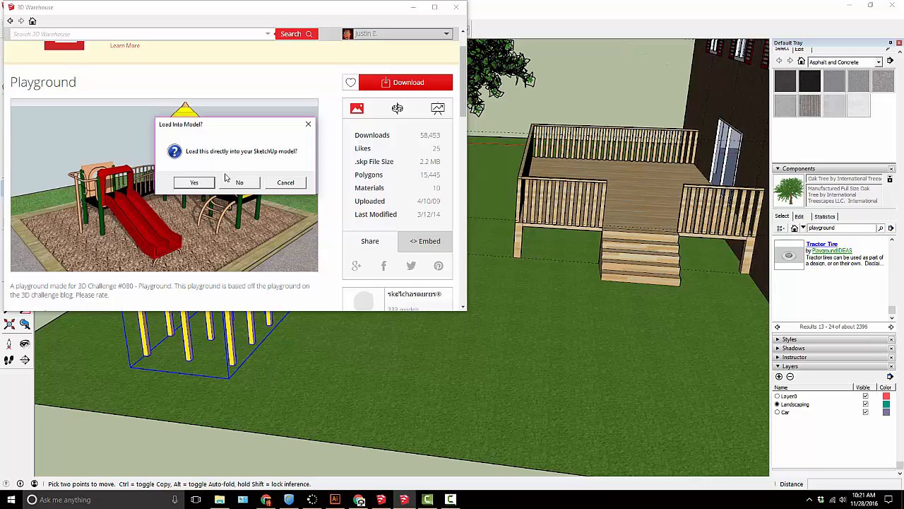
click(299, 183)
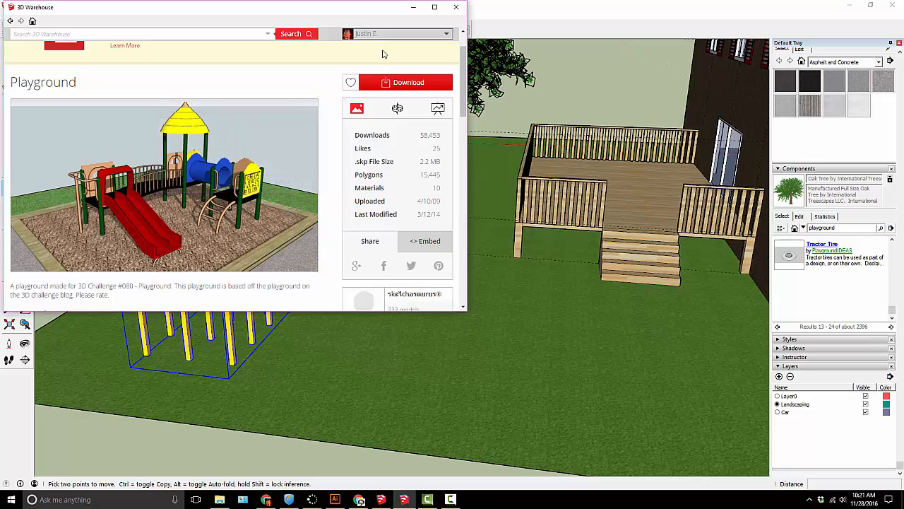
click(414, 9)
Examine the backyard oak tree's leaves and branches up close, then its place in the overall house scene.
middle_drag(403, 297, 450, 312)
key(m)
scroll(442, 360, up, 10)
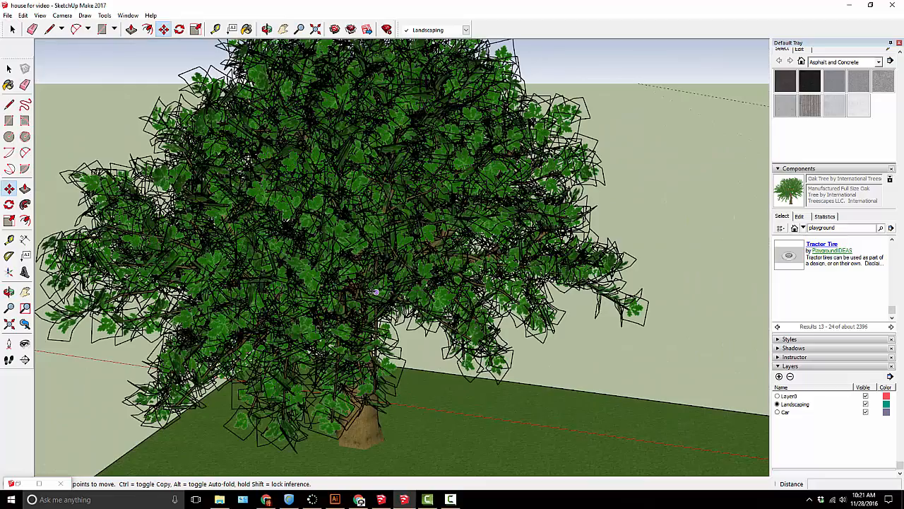
middle_drag(376, 292, 431, 299)
scroll(474, 274, up, 6)
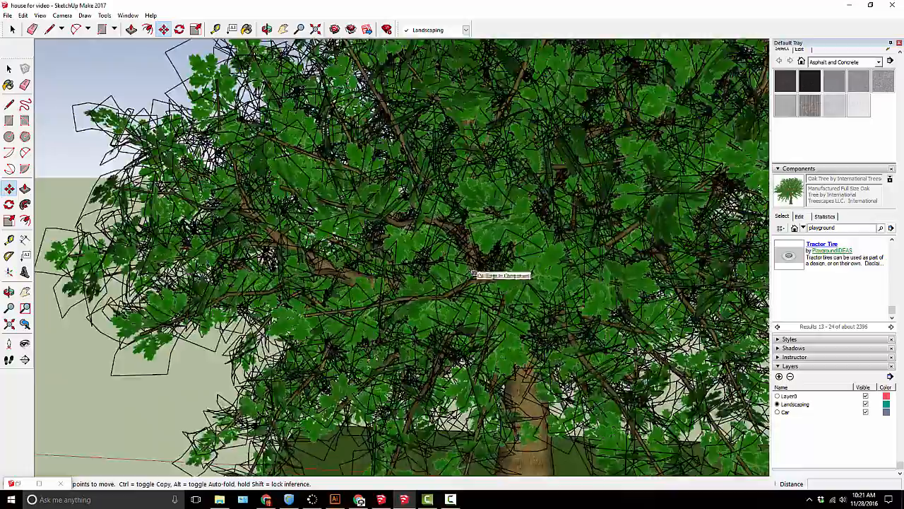
scroll(473, 275, up, 3)
middle_drag(480, 272, 495, 244)
middle_drag(410, 256, 442, 236)
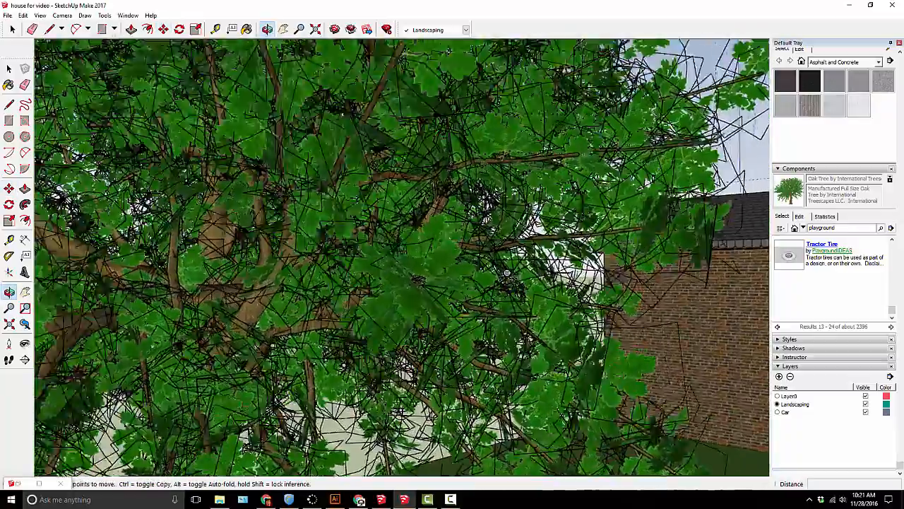
scroll(442, 236, up, 3)
scroll(600, 283, down, 10)
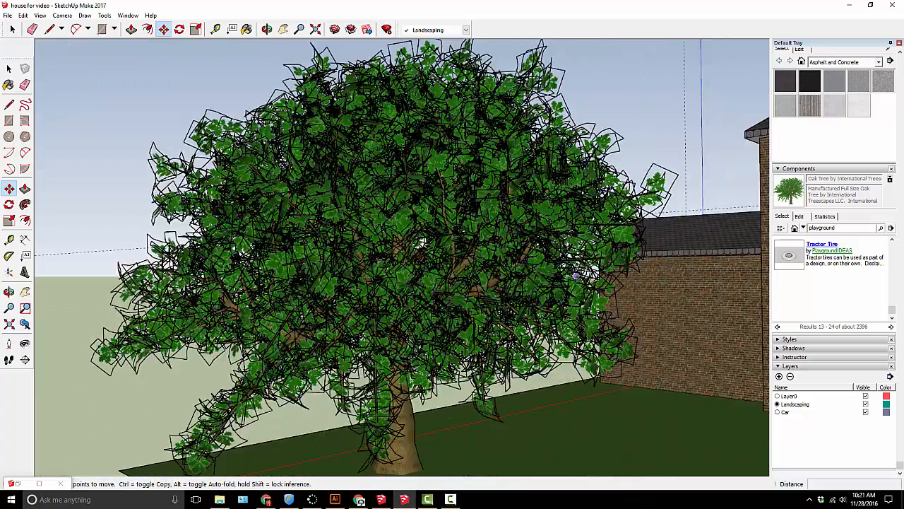
scroll(618, 297, down, 8)
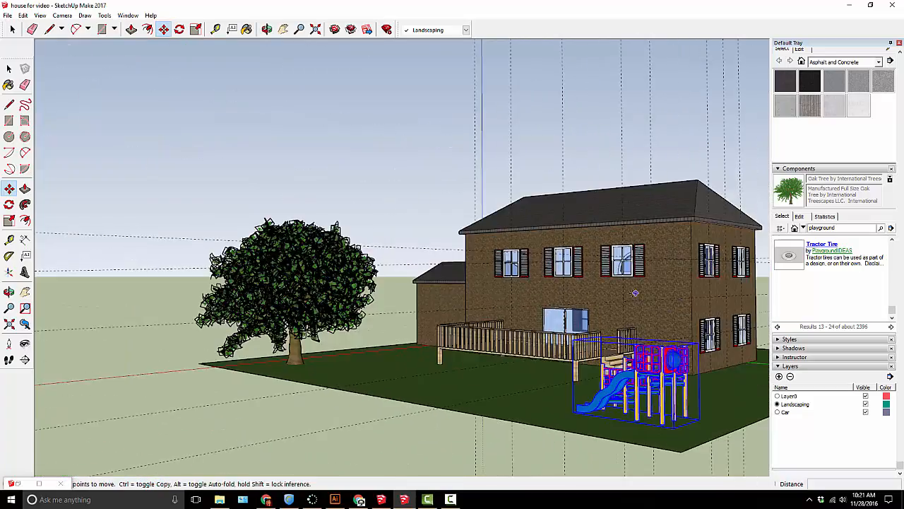
middle_drag(467, 311, 422, 313)
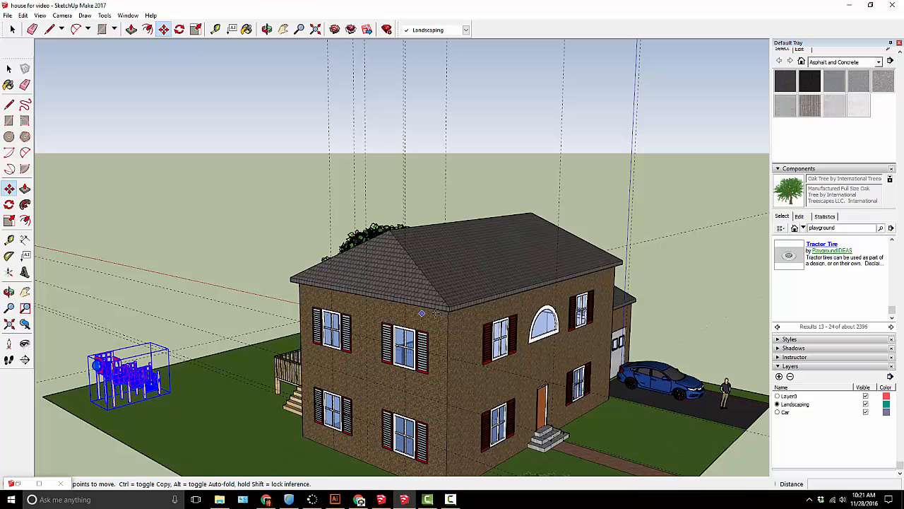
Make Layer0 the current layer and hide the Landscaping layer.
click(866, 404)
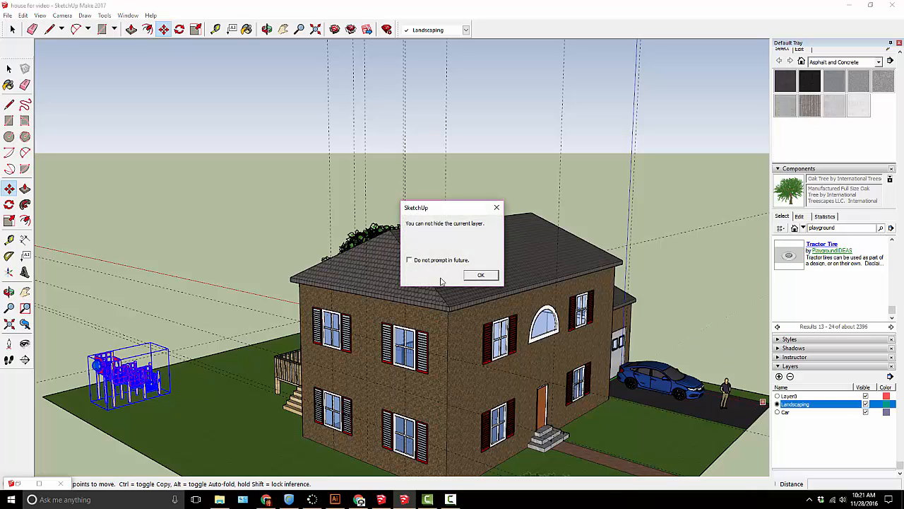
click(478, 275)
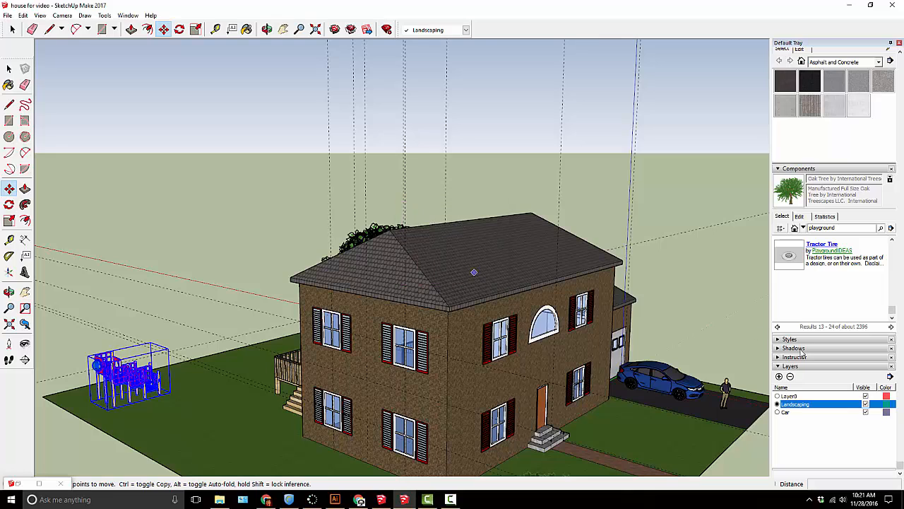
click(790, 397)
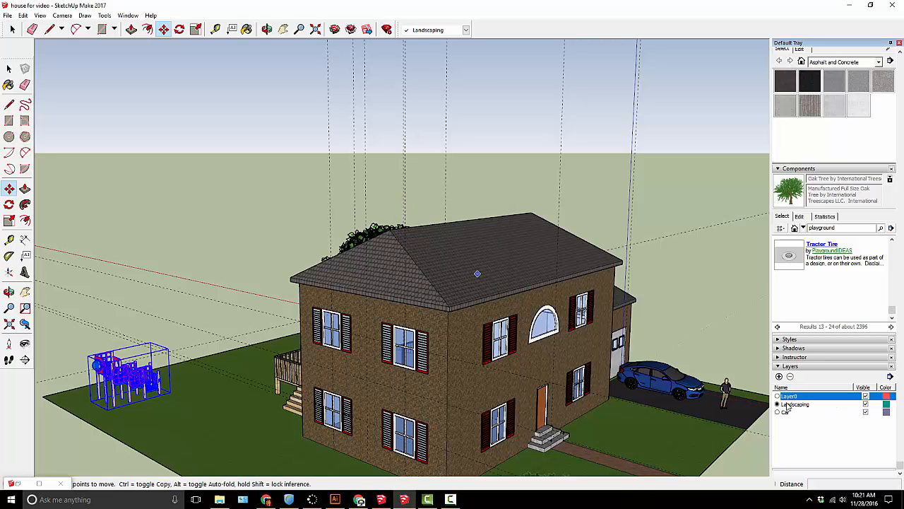
click(866, 405)
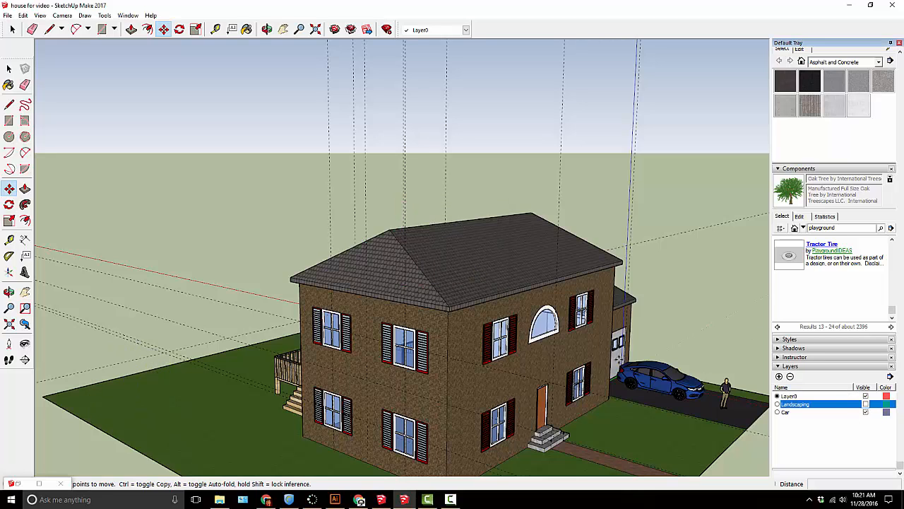
Examine the finished house model from the front and side, including the bushes, mailbox, small tree, car and playground.
middle_drag(301, 316, 735, 401)
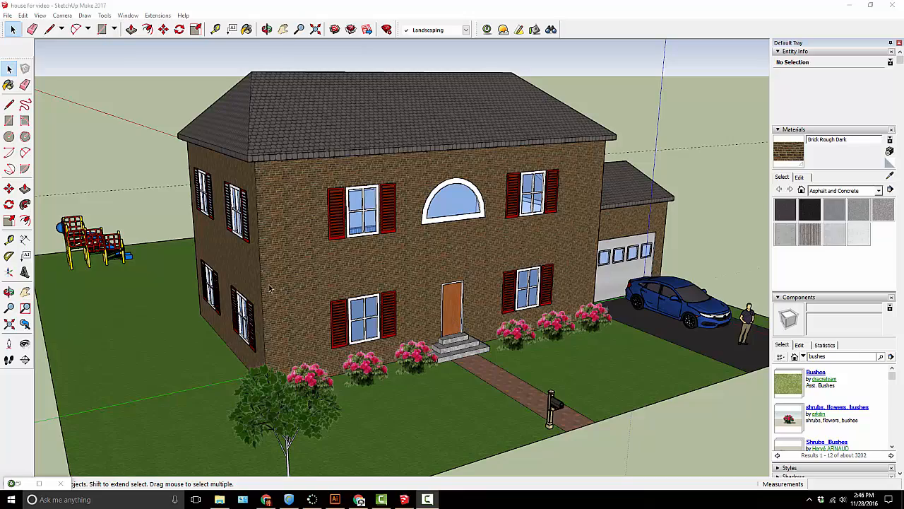
middle_drag(141, 288, 358, 348)
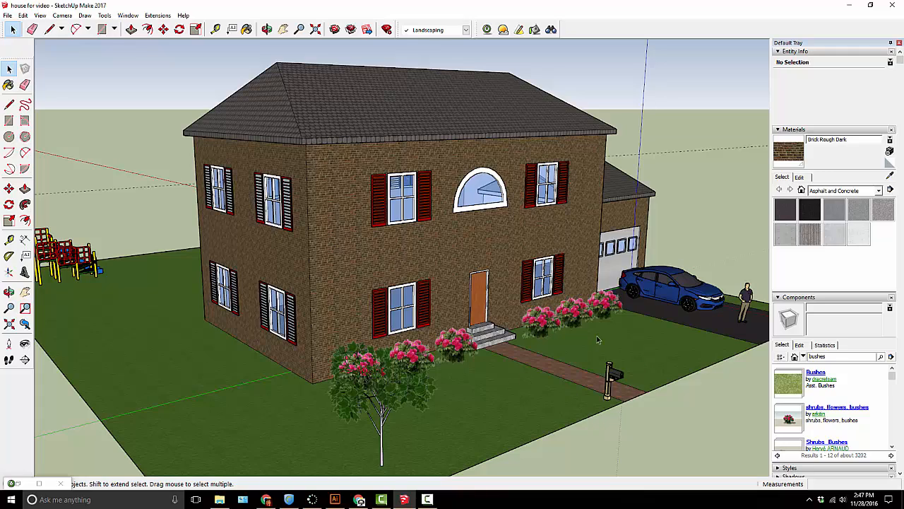
middle_drag(240, 371, 333, 398)
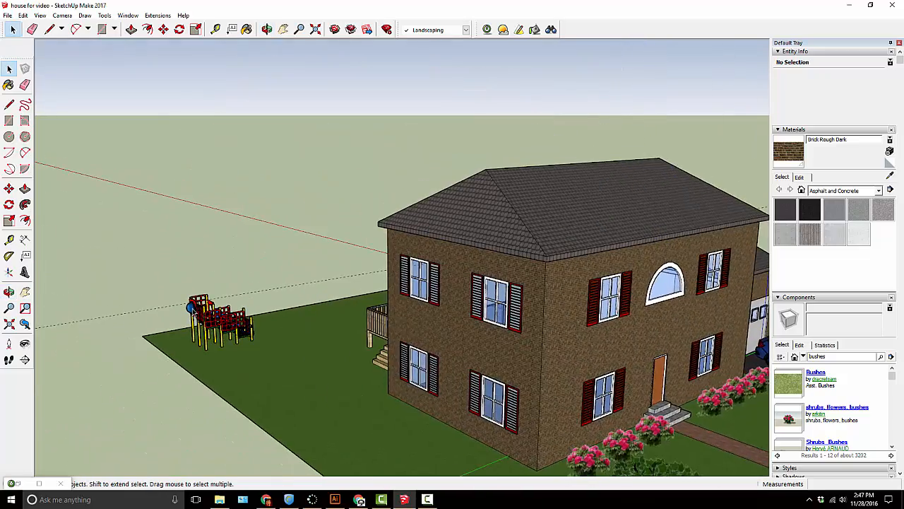
scroll(266, 356, up, 5)
scroll(266, 357, down, 8)
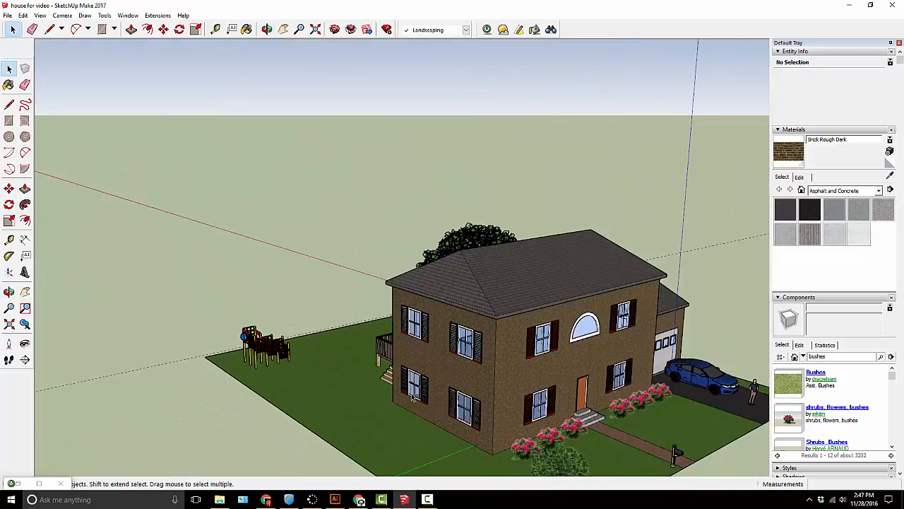
middle_drag(267, 357, 325, 343)
middle_drag(472, 327, 483, 381)
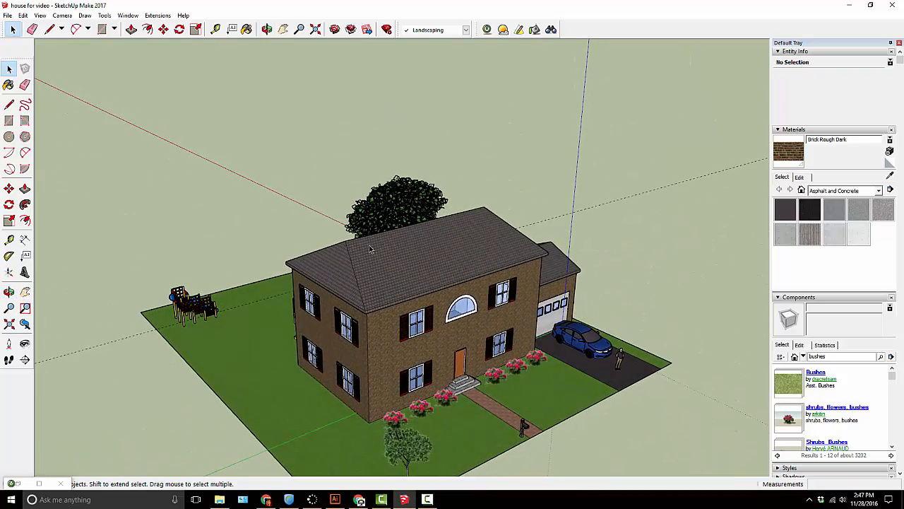
scroll(425, 414, up, 5)
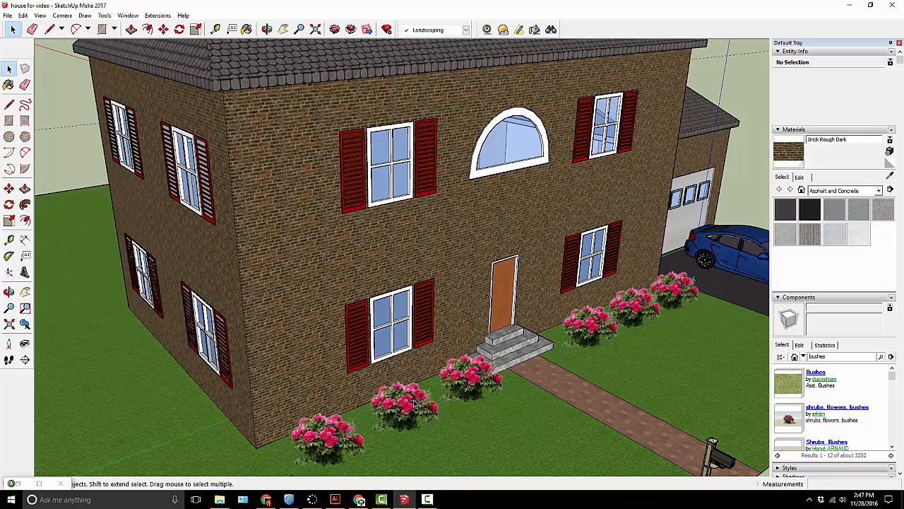
scroll(609, 321, down, 5)
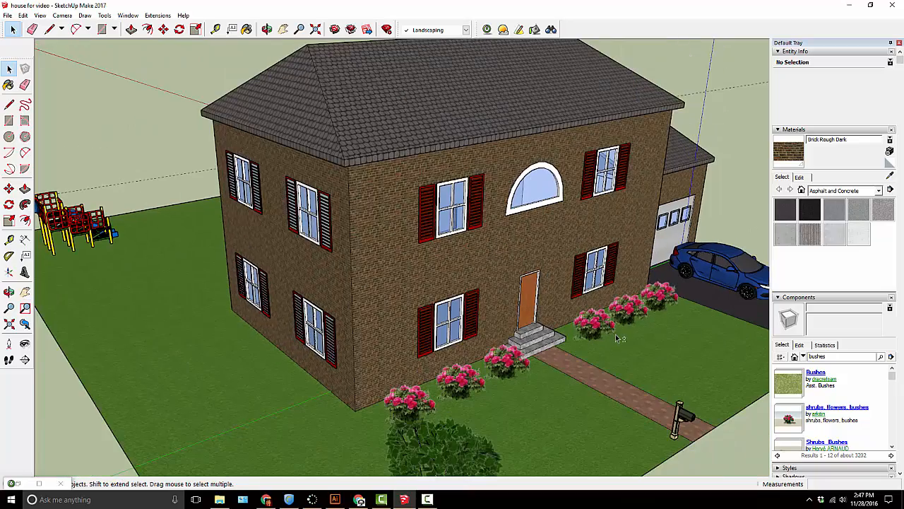
middle_drag(609, 321, 732, 268)
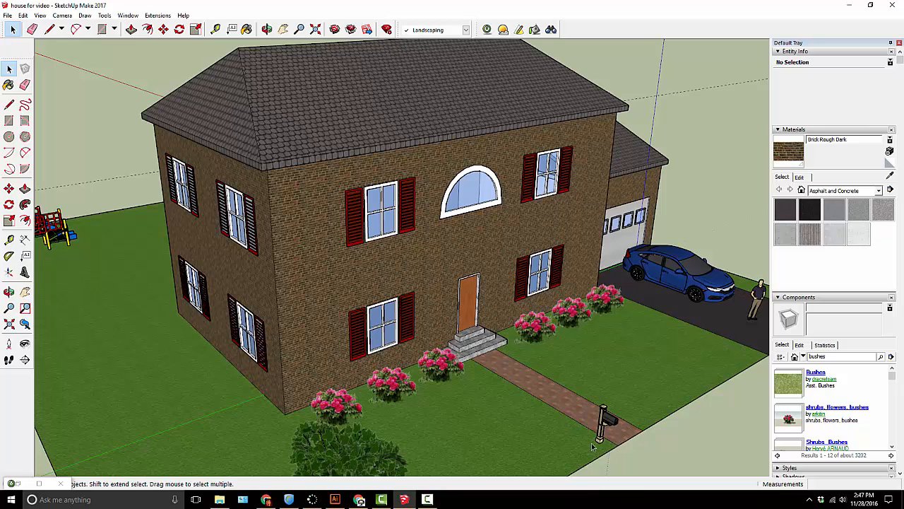
middle_drag(51, 283, 241, 288)
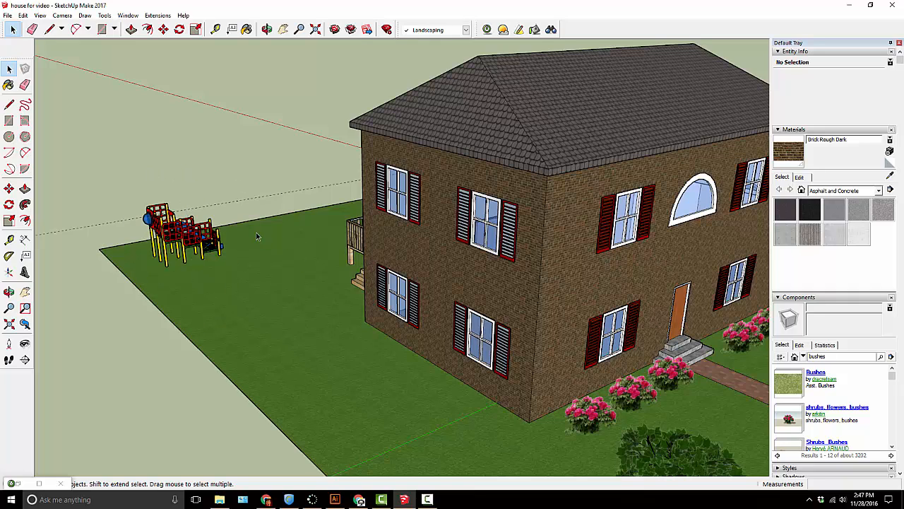
middle_drag(324, 189, 446, 295)
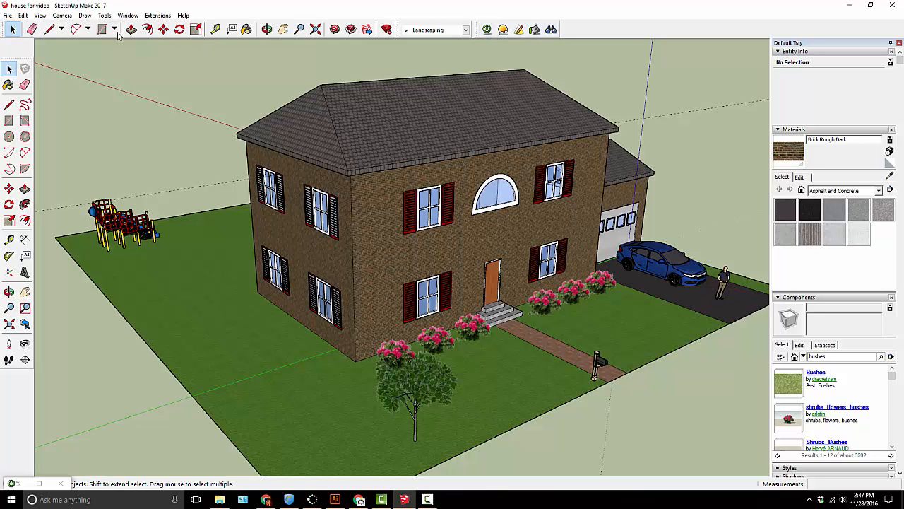
Check the list of available toolbars for the Twilight Render V2 toolbar and leave the list.
click(40, 15)
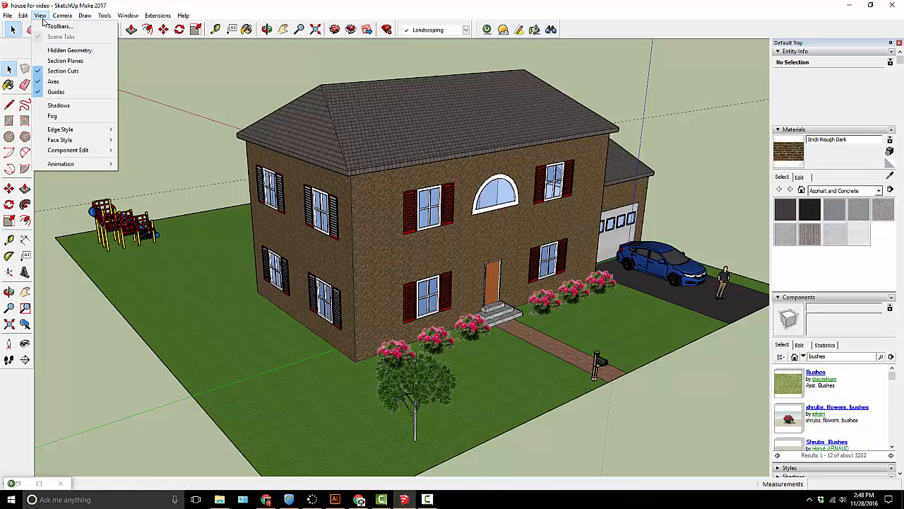
click(57, 26)
scroll(394, 257, down, 5)
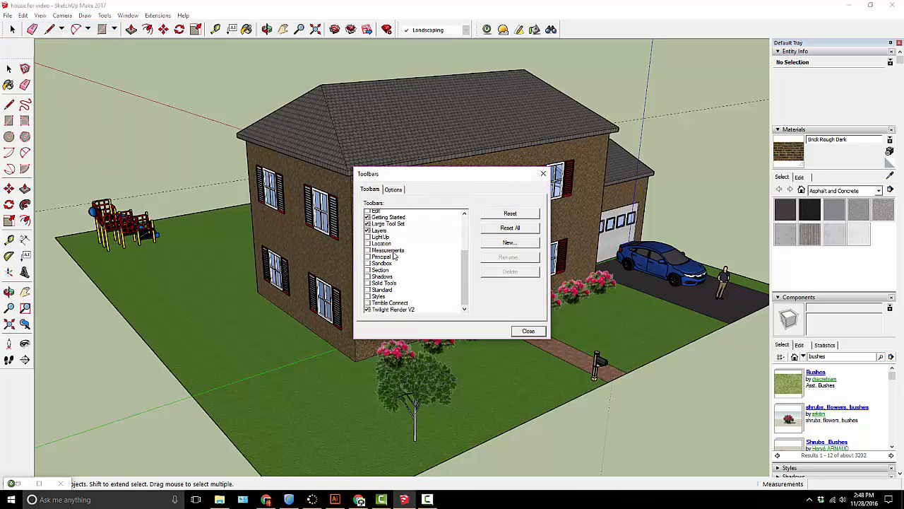
scroll(395, 256, down, 1)
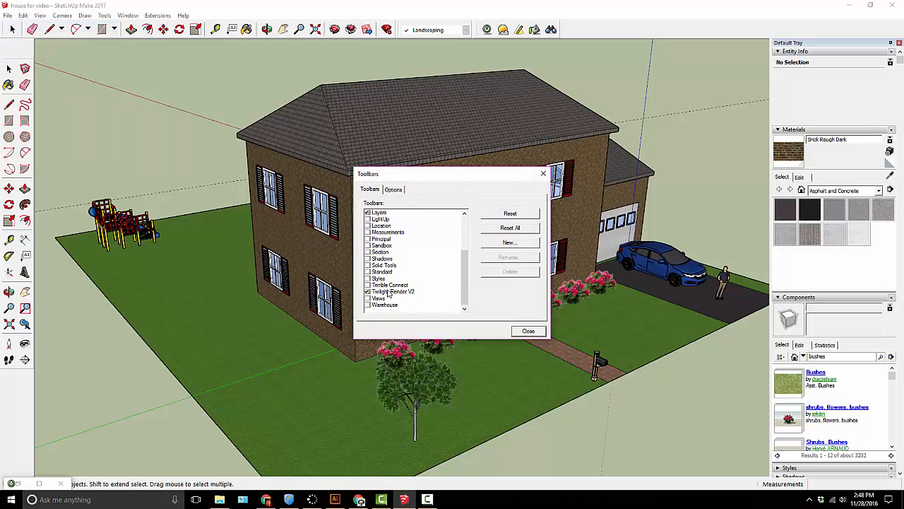
click(530, 330)
Frame the house front with the playground, front tree and driveway in view, and open the Twilight Render window.
scroll(594, 215, down, 2)
scroll(593, 215, up, 3)
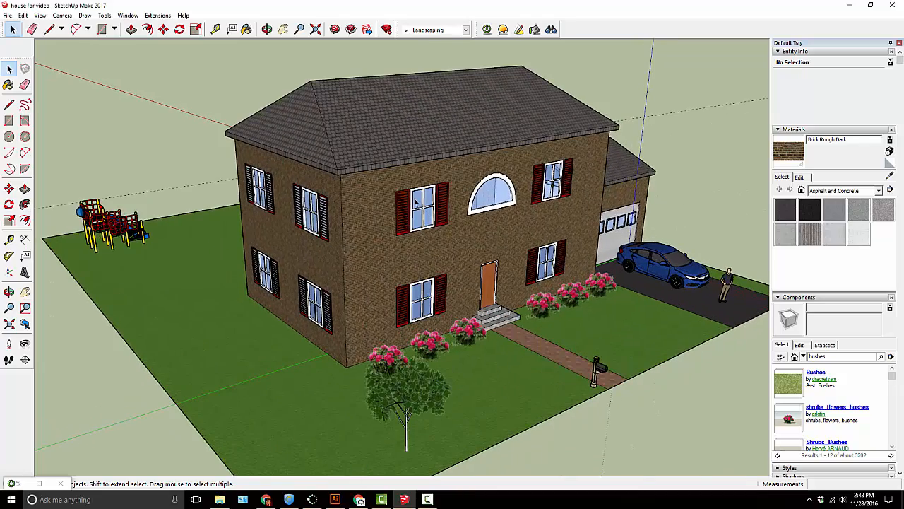
mouse_move(314, 256)
middle_down()
mouse_move(417, 241)
mouse_move(290, 240)
mouse_move(309, 239)
middle_up()
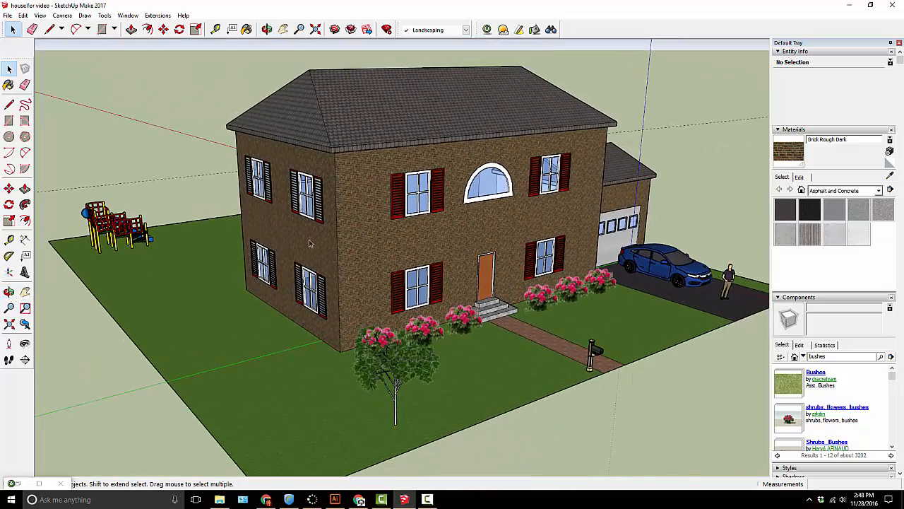
shift+middle_drag(445, 214, 388, 226)
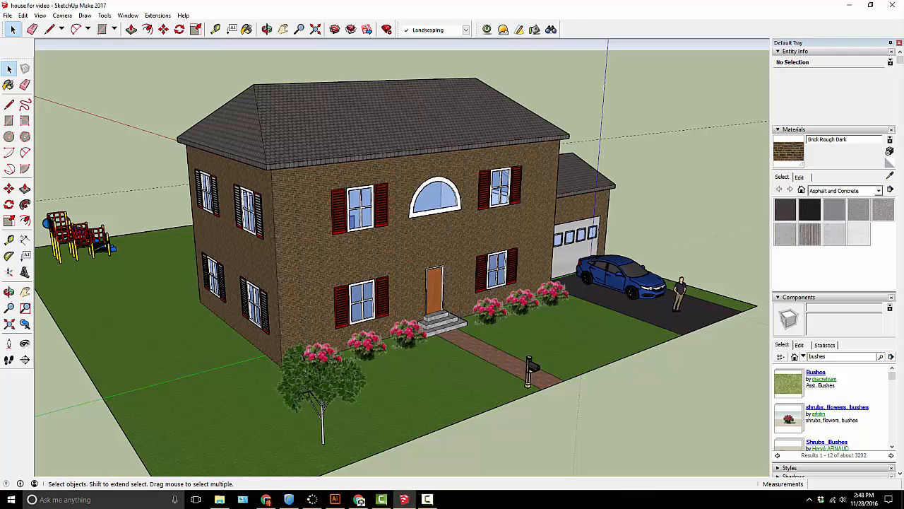
mouse_move(903, 43)
mouse_down()
mouse_move(188, 40)
mouse_move(137, 4)
mouse_up()
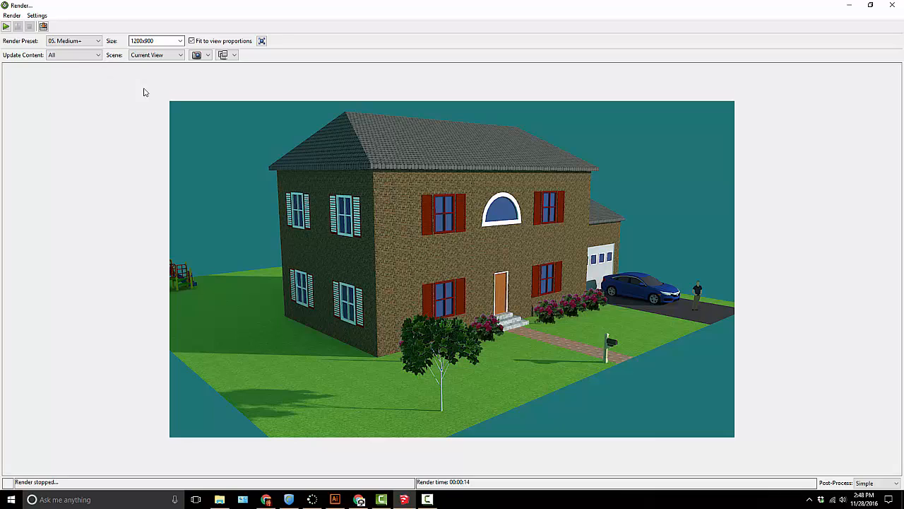
Set the render width to 1200 px for a 1200x900 output size.
click(180, 41)
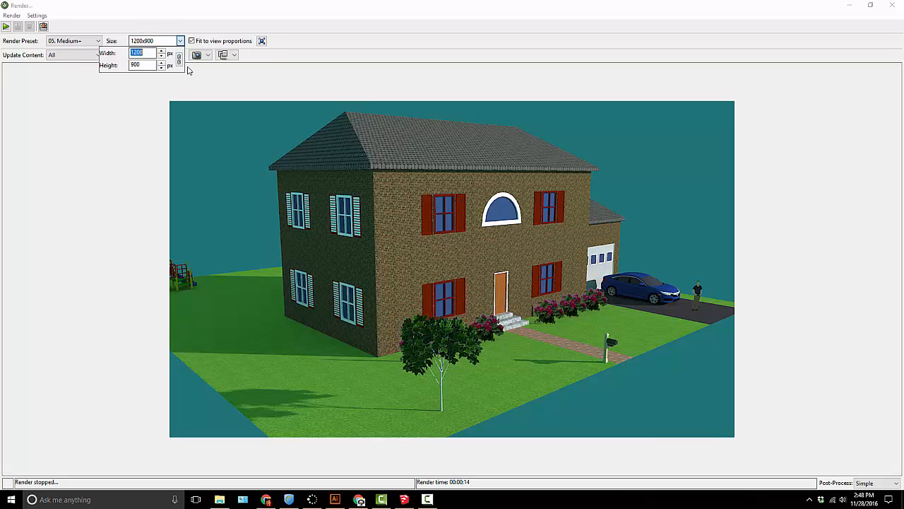
click(179, 60)
drag(148, 53, 119, 54)
text(1200)
Keep the 05. Medium+ render preset and render the current view without saving the previous render.
click(99, 41)
click(99, 41)
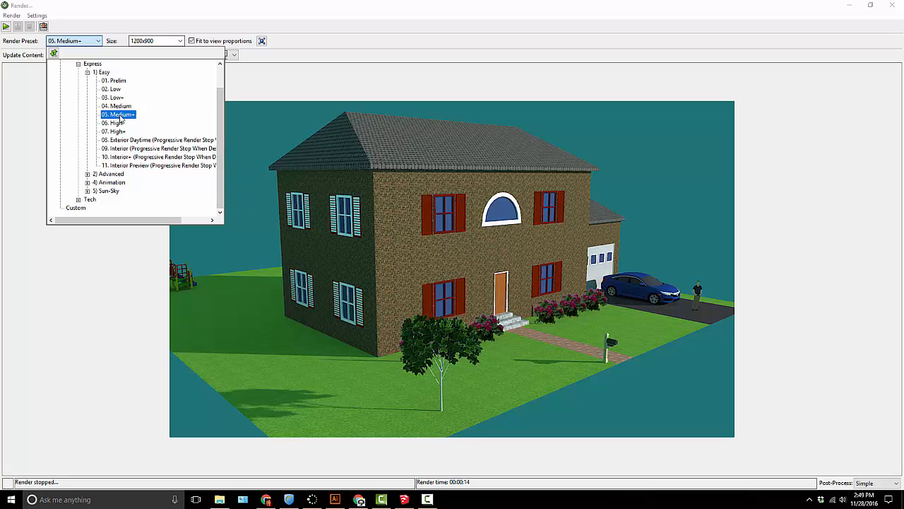
click(143, 22)
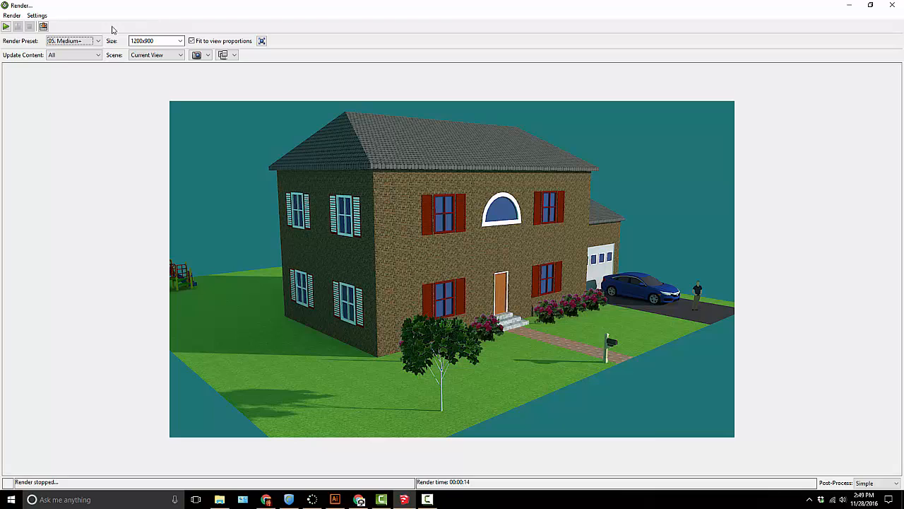
click(6, 26)
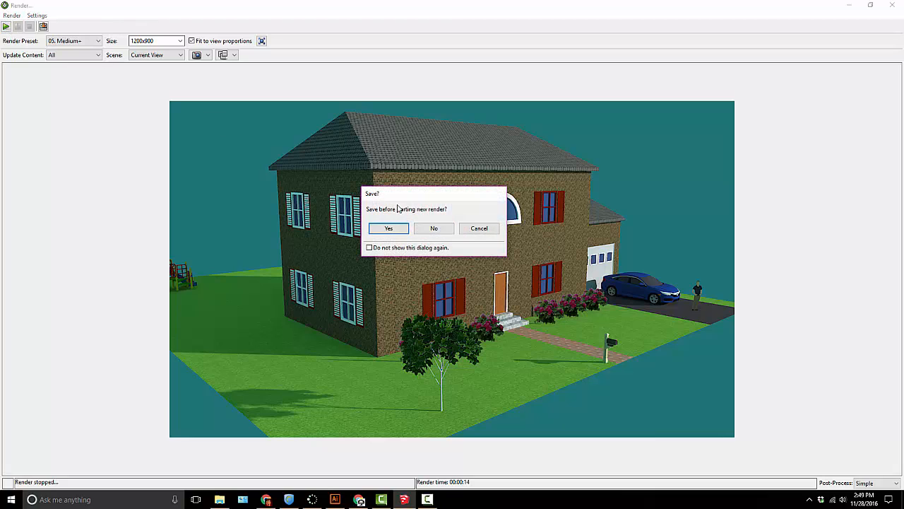
click(446, 231)
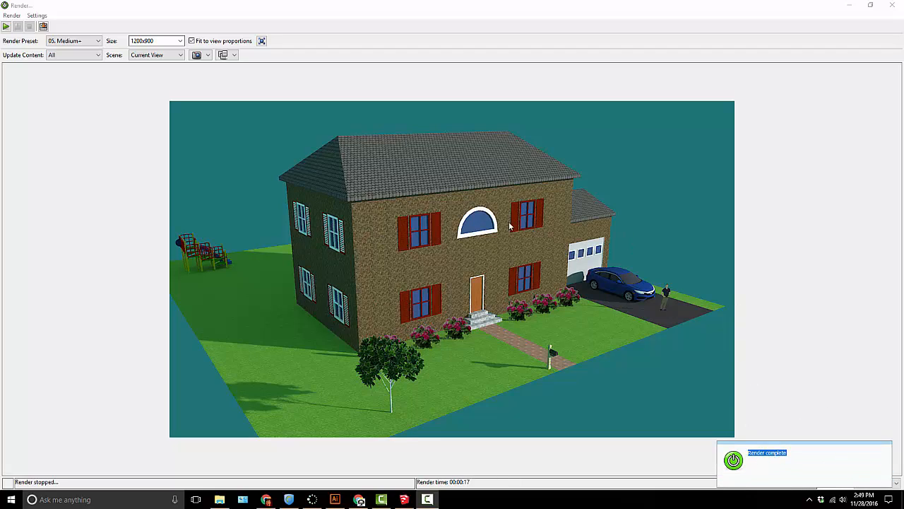
Start saving the rendered image as a JPG and cancel the save.
click(43, 26)
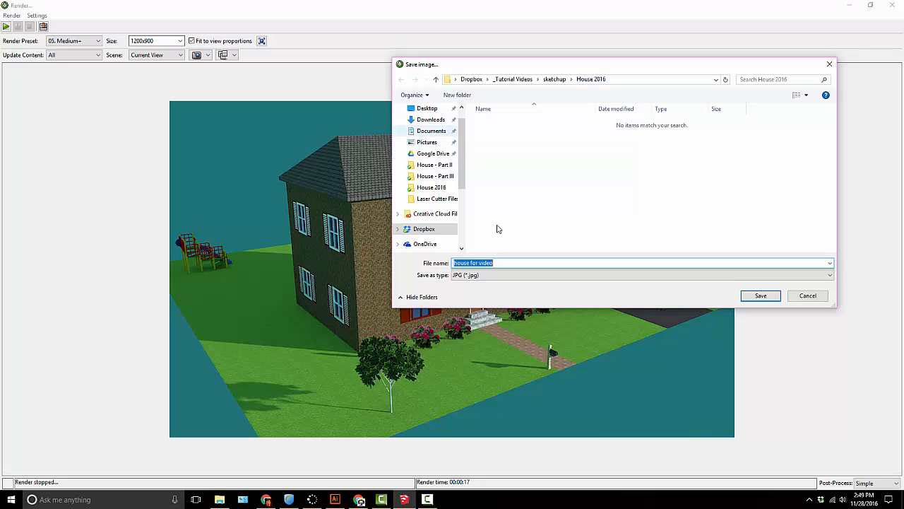
click(809, 297)
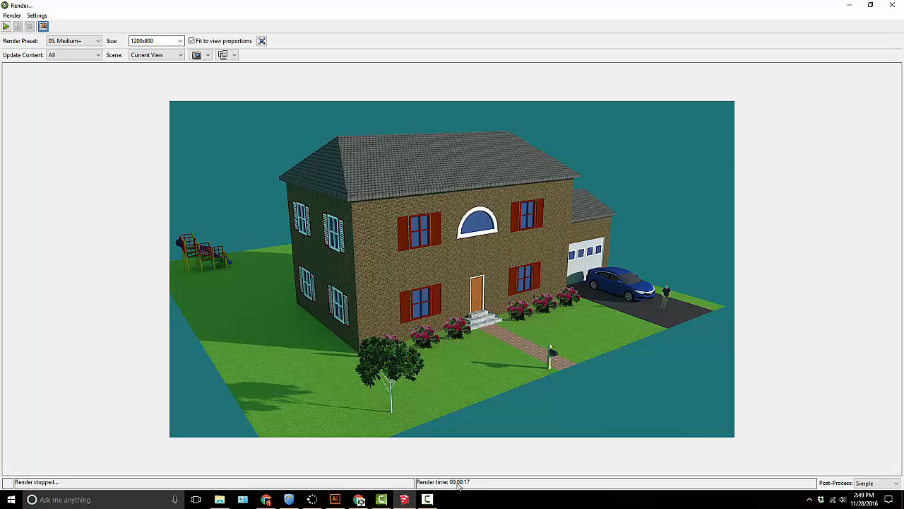
Return to the SketchUp model and examine the house from the garage and driveway side.
click(405, 499)
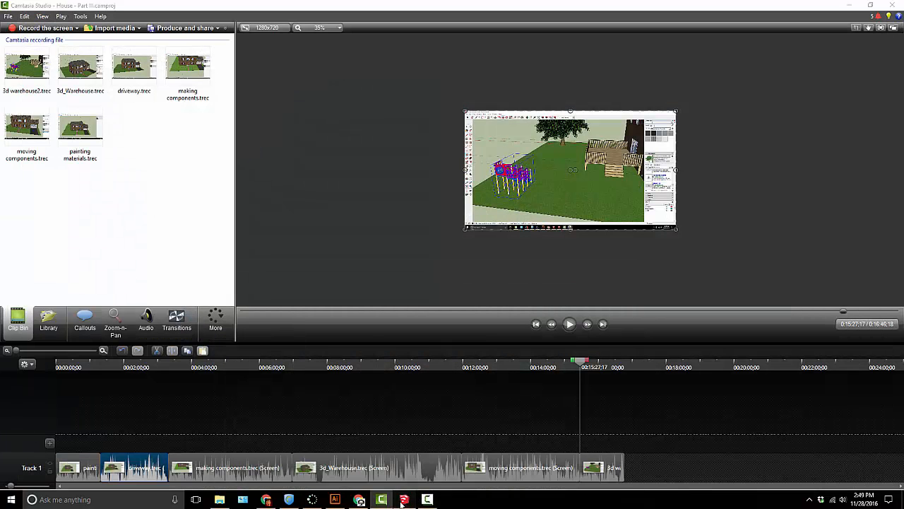
click(405, 500)
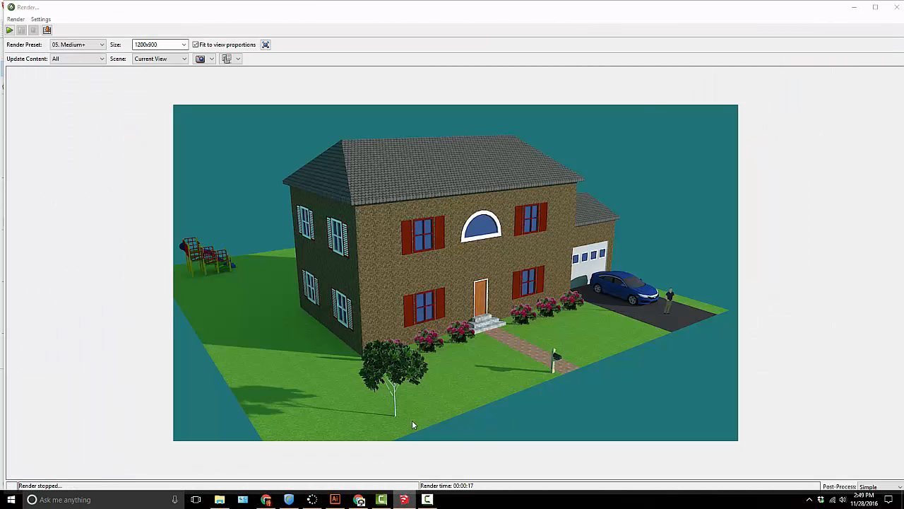
click(855, 7)
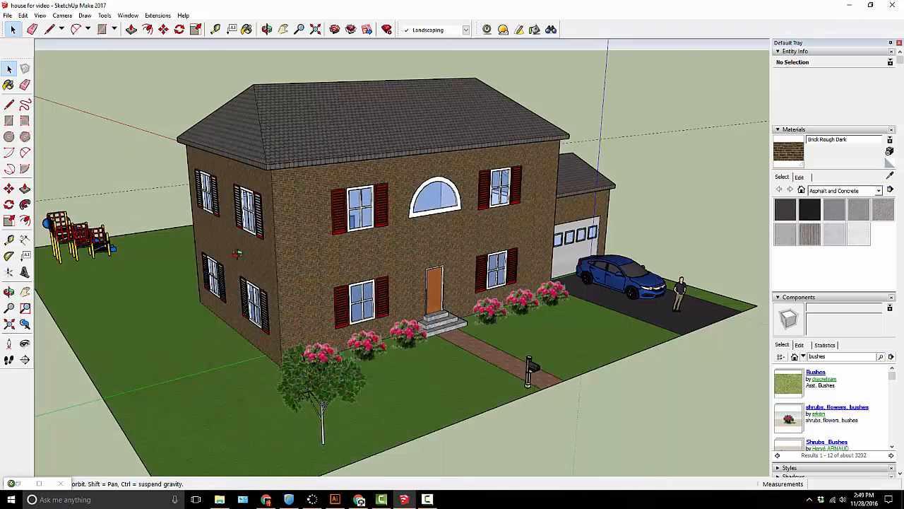
middle_drag(127, 252, 495, 339)
middle_drag(684, 265, 416, 255)
middle_drag(611, 231, 86, 253)
shift+middle_drag(220, 287, 237, 274)
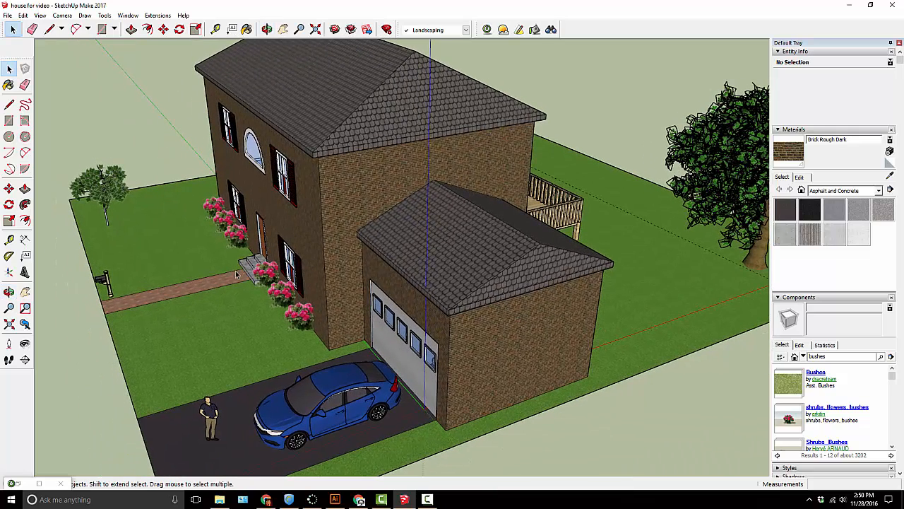